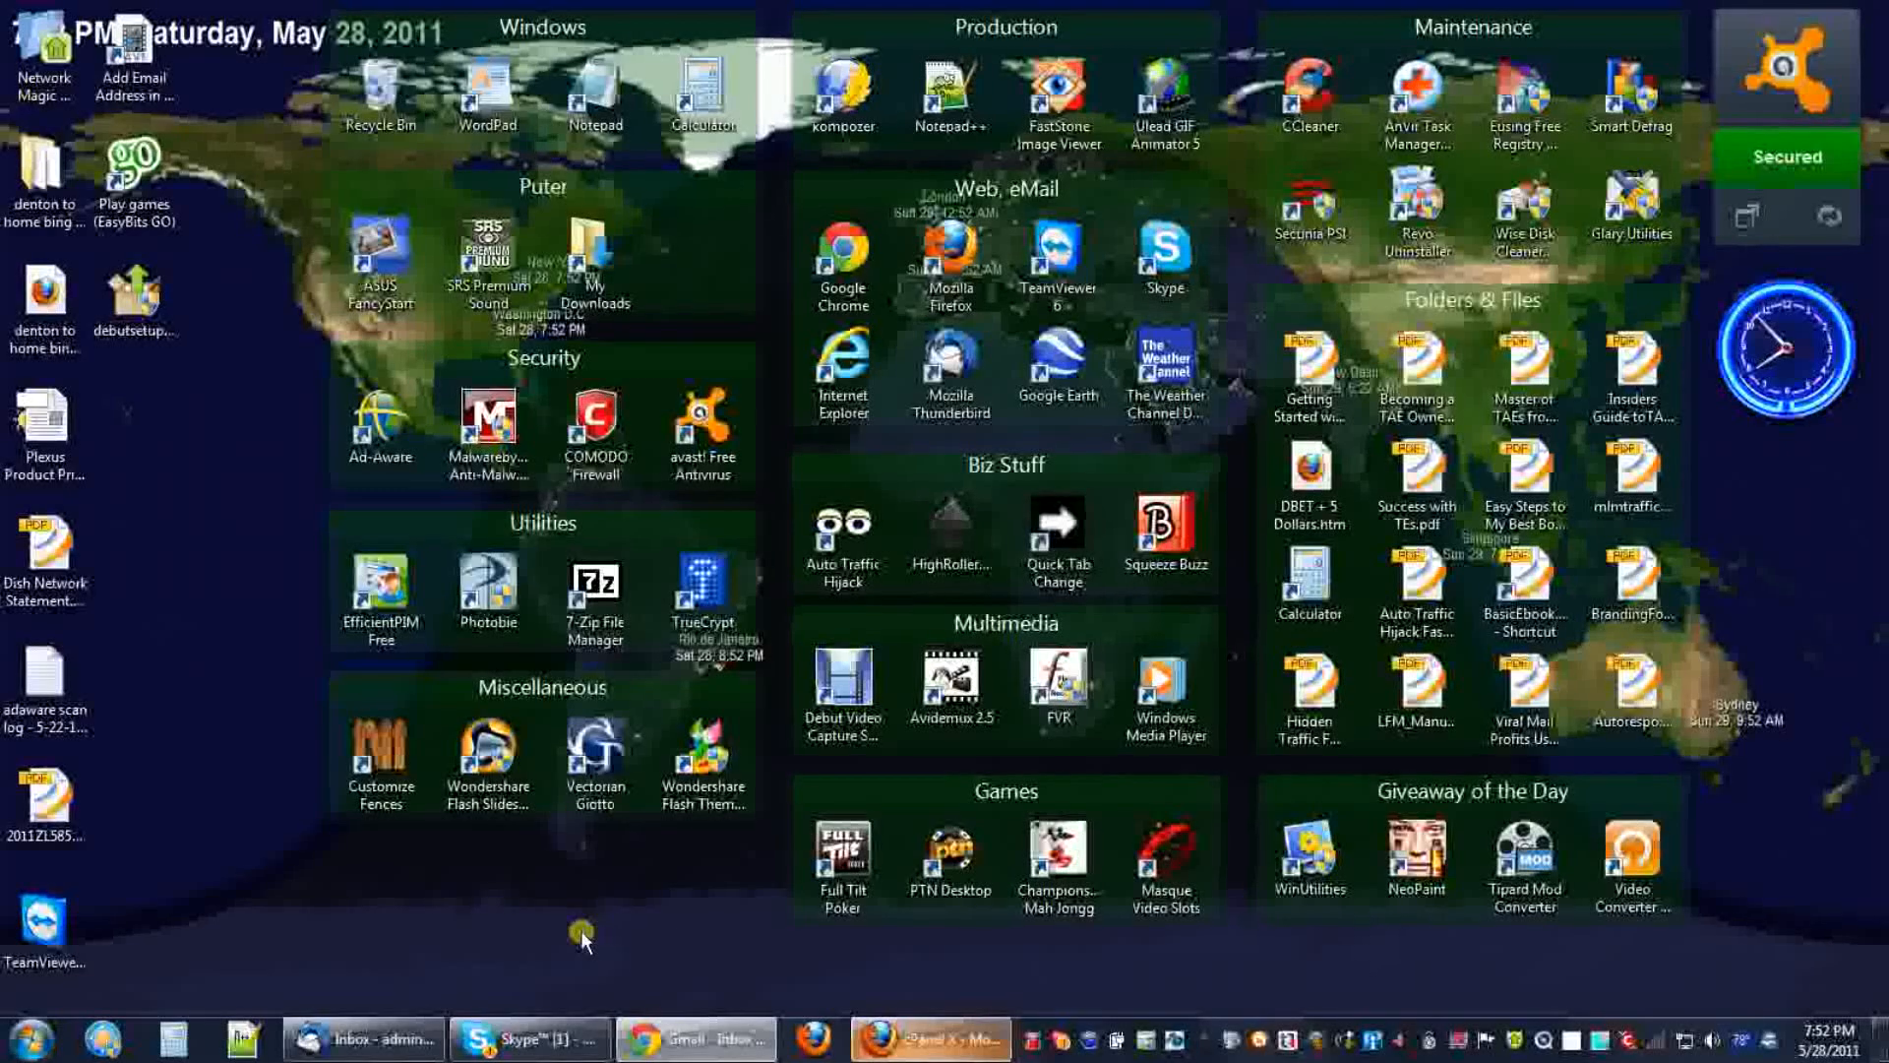
Restore the Thunderbird mail window from the taskbar.
{"action": "left_click", "coordinate": [382, 1037]}
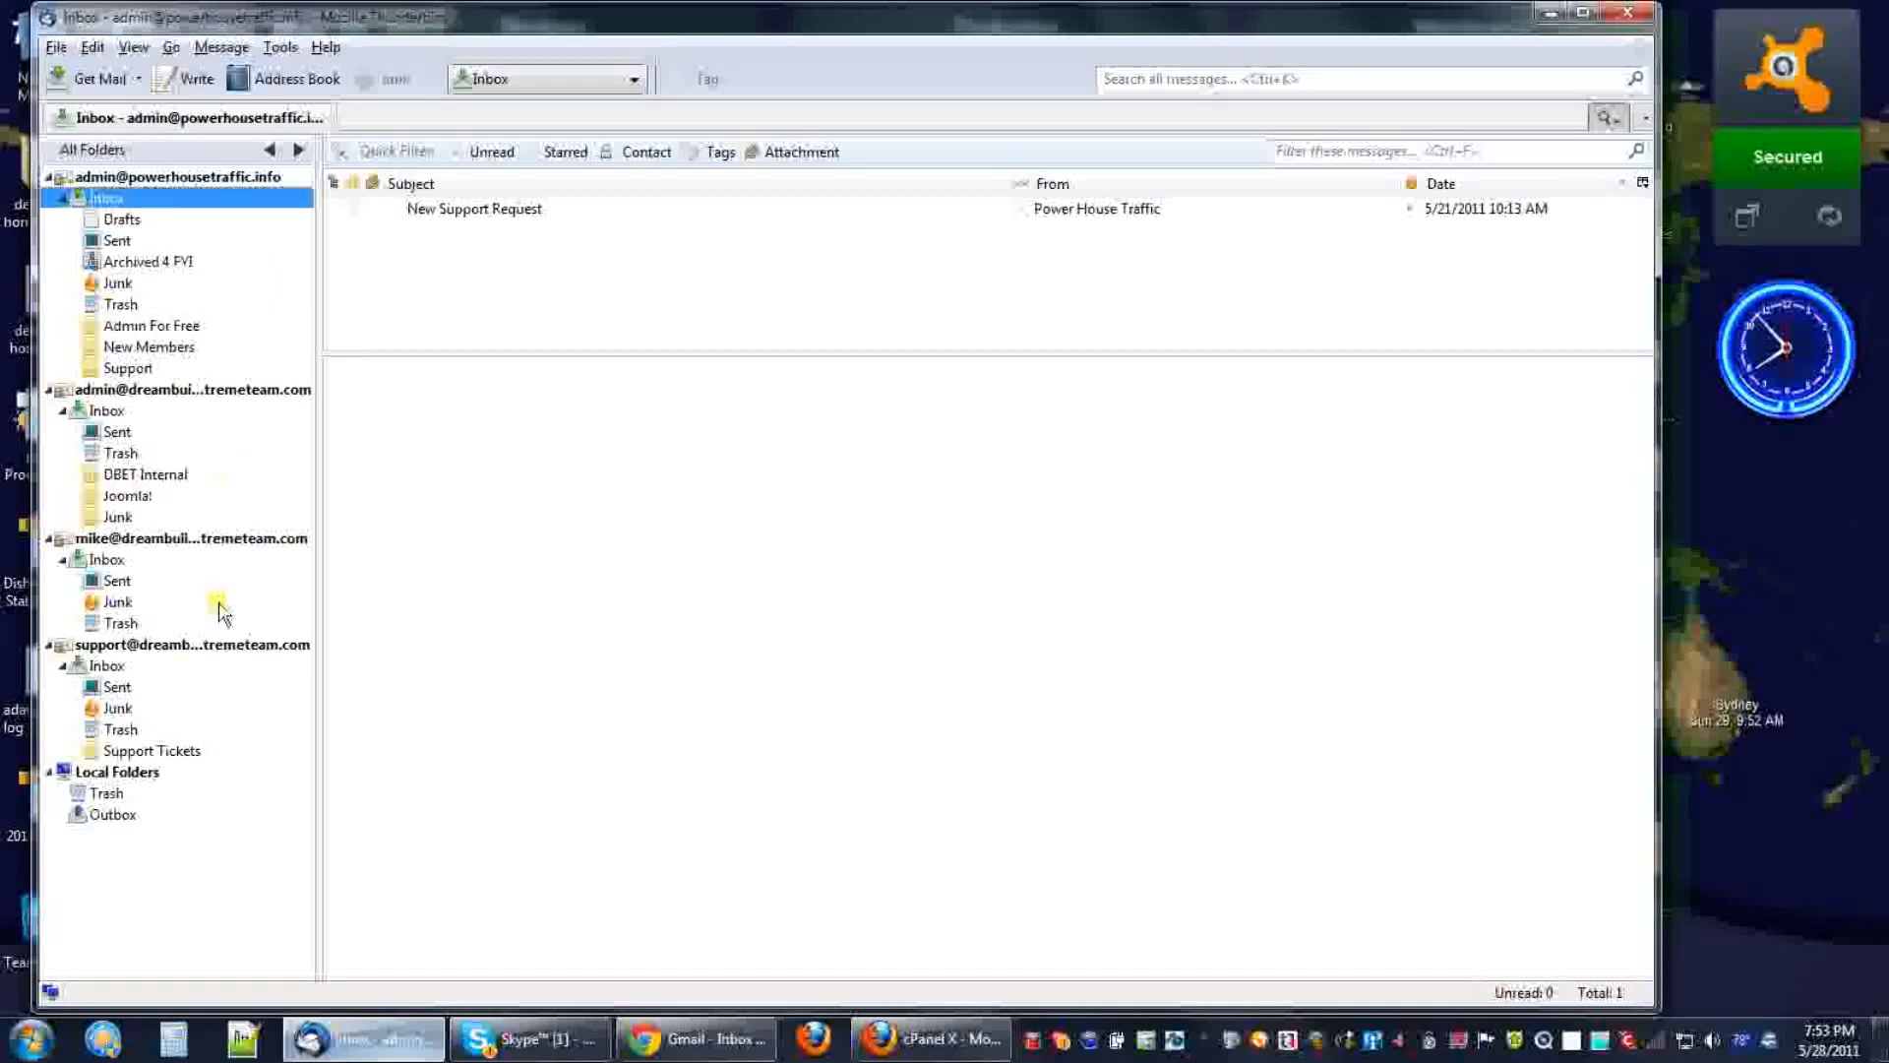
Browse the second, third and fourth accounts' inboxes, ending on the second account's start page.
{"action": "left_click", "coordinate": [106, 413]}
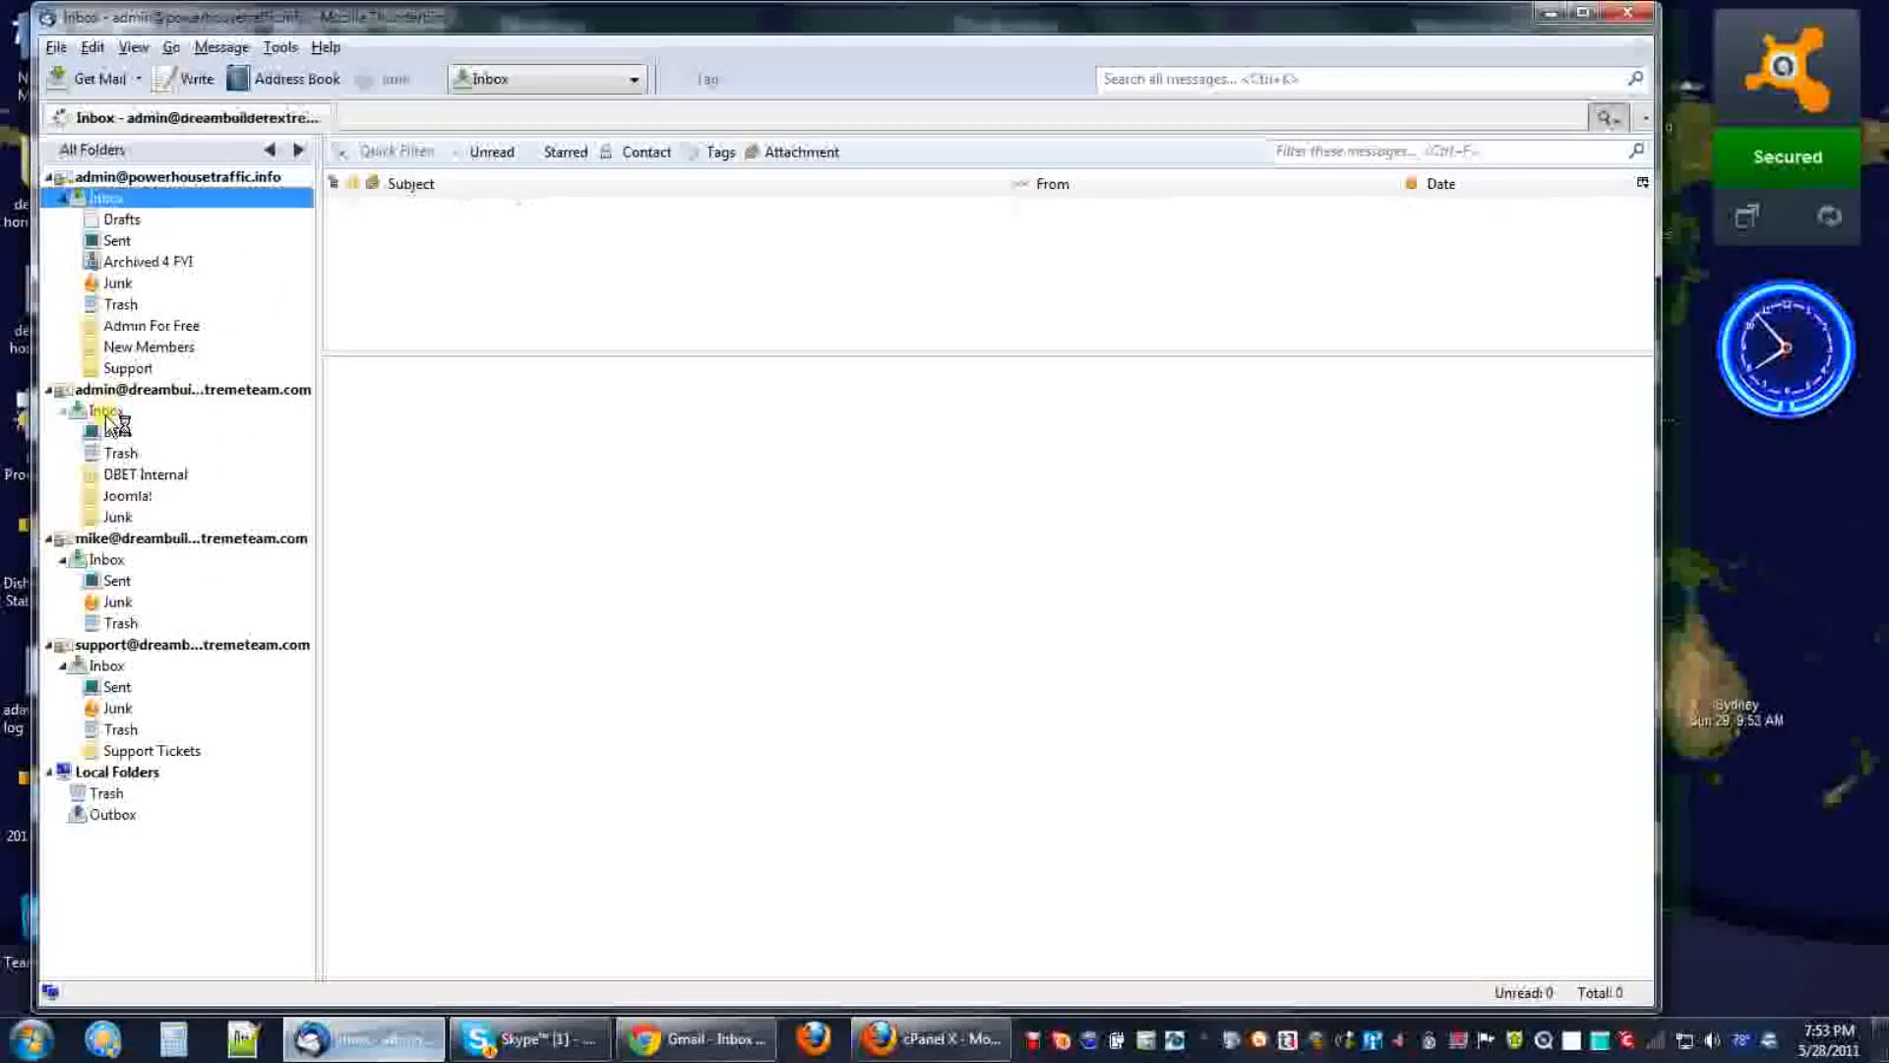
{"action": "left_click", "coordinate": [106, 559]}
{"action": "left_click", "coordinate": [110, 668]}
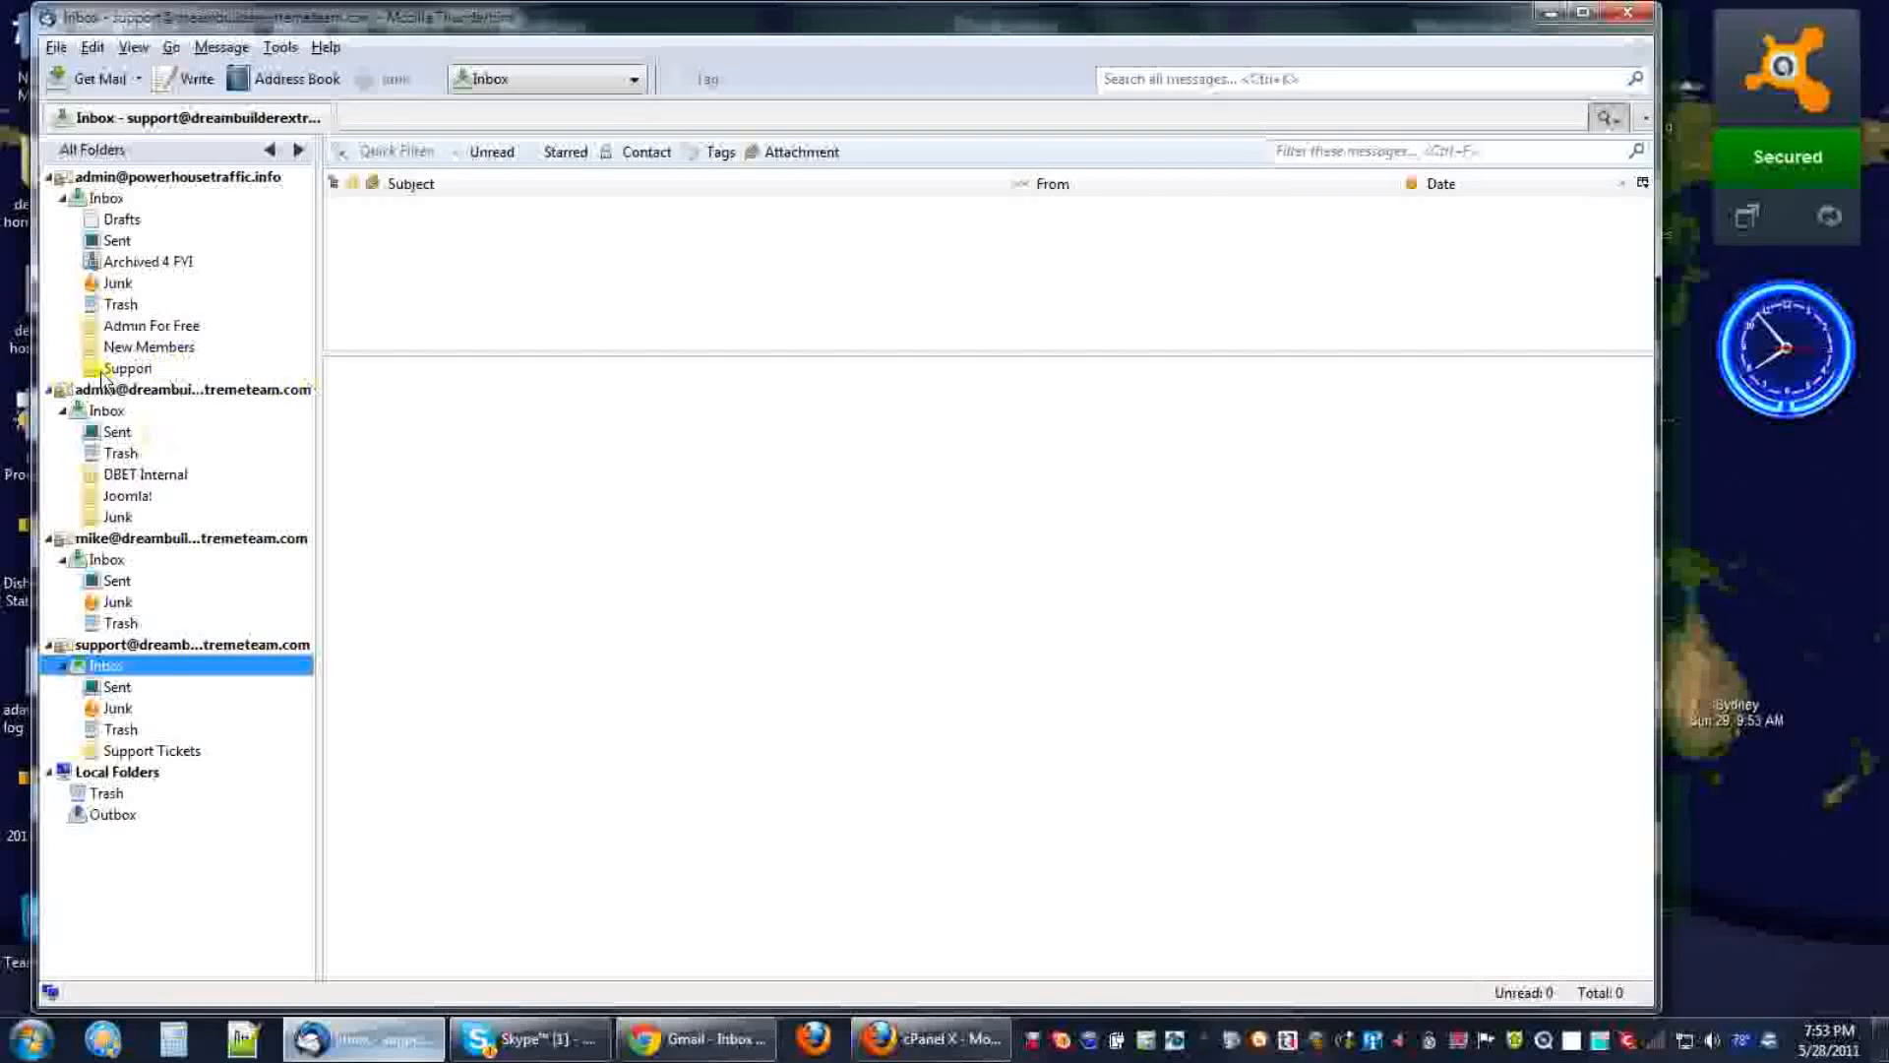
{"action": "left_click", "coordinate": [179, 392]}
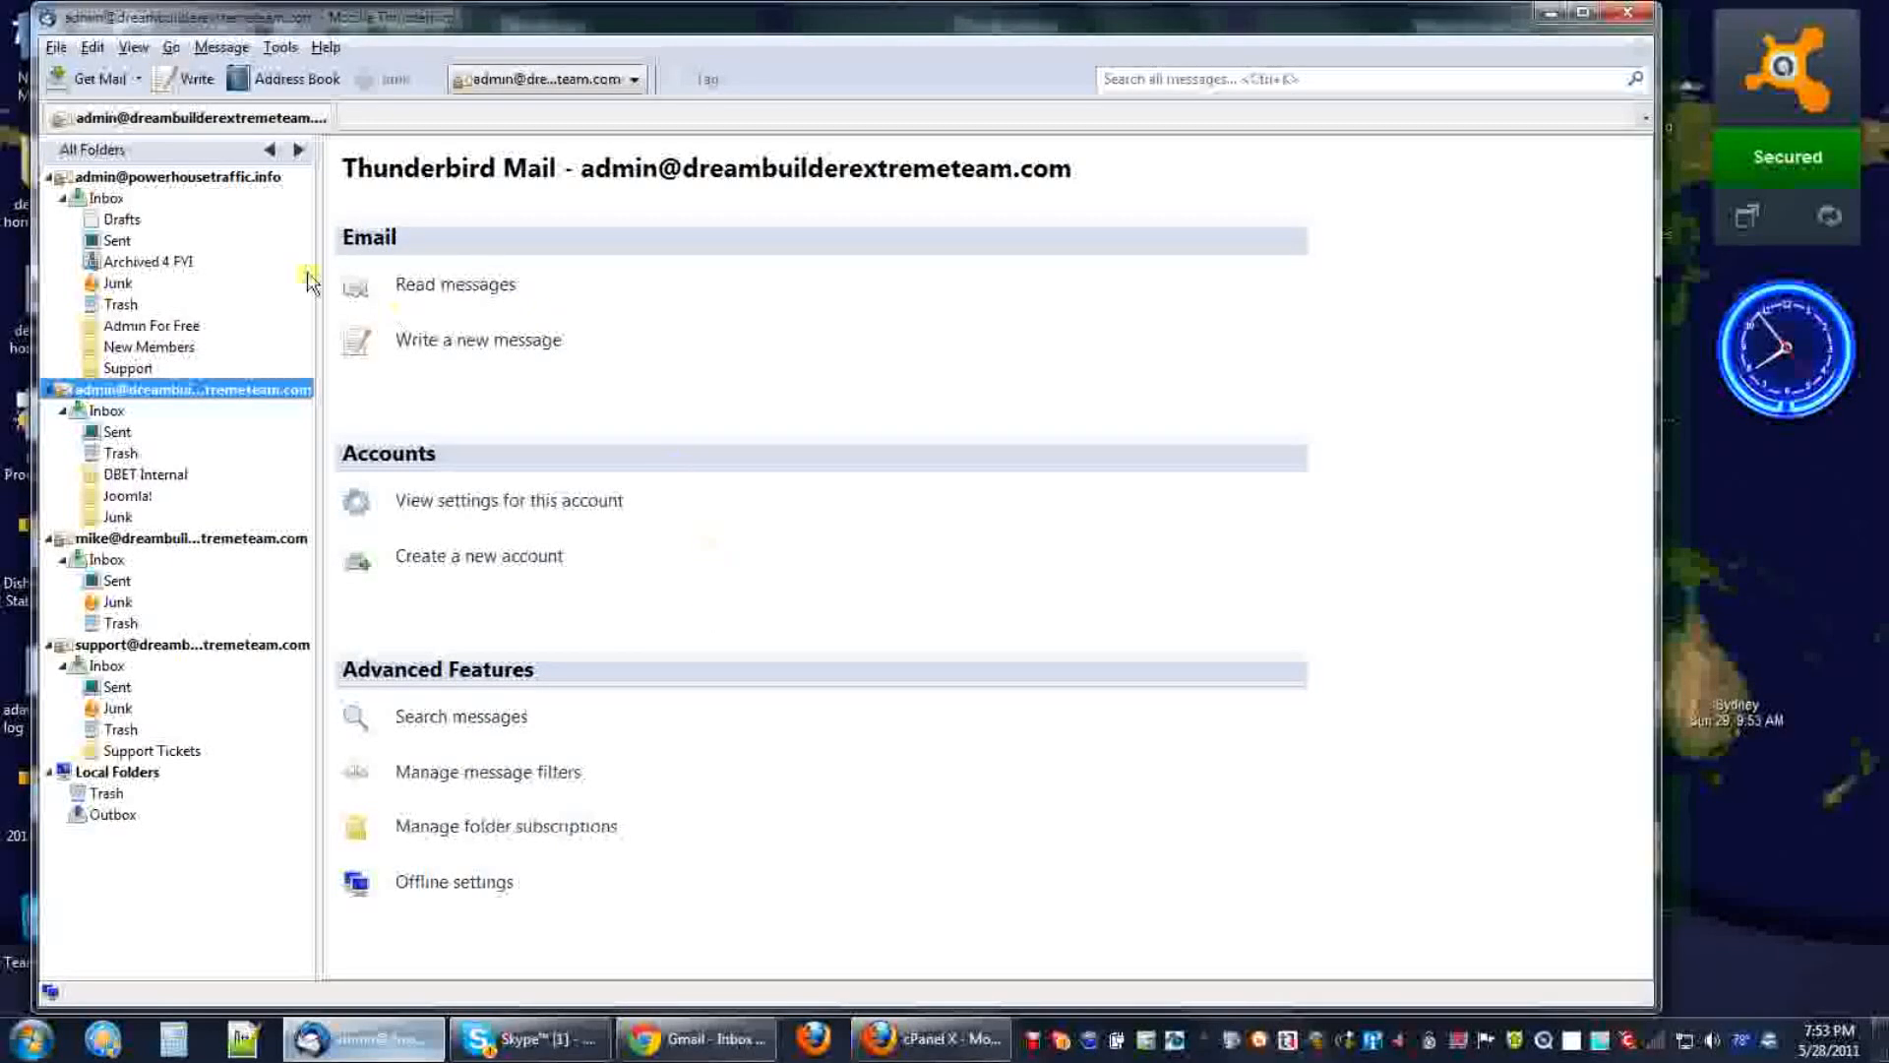
Open the empty new mail account setup form, then bring up cPanel's Email Accounts page.
{"action": "left_click", "coordinate": [52, 46]}
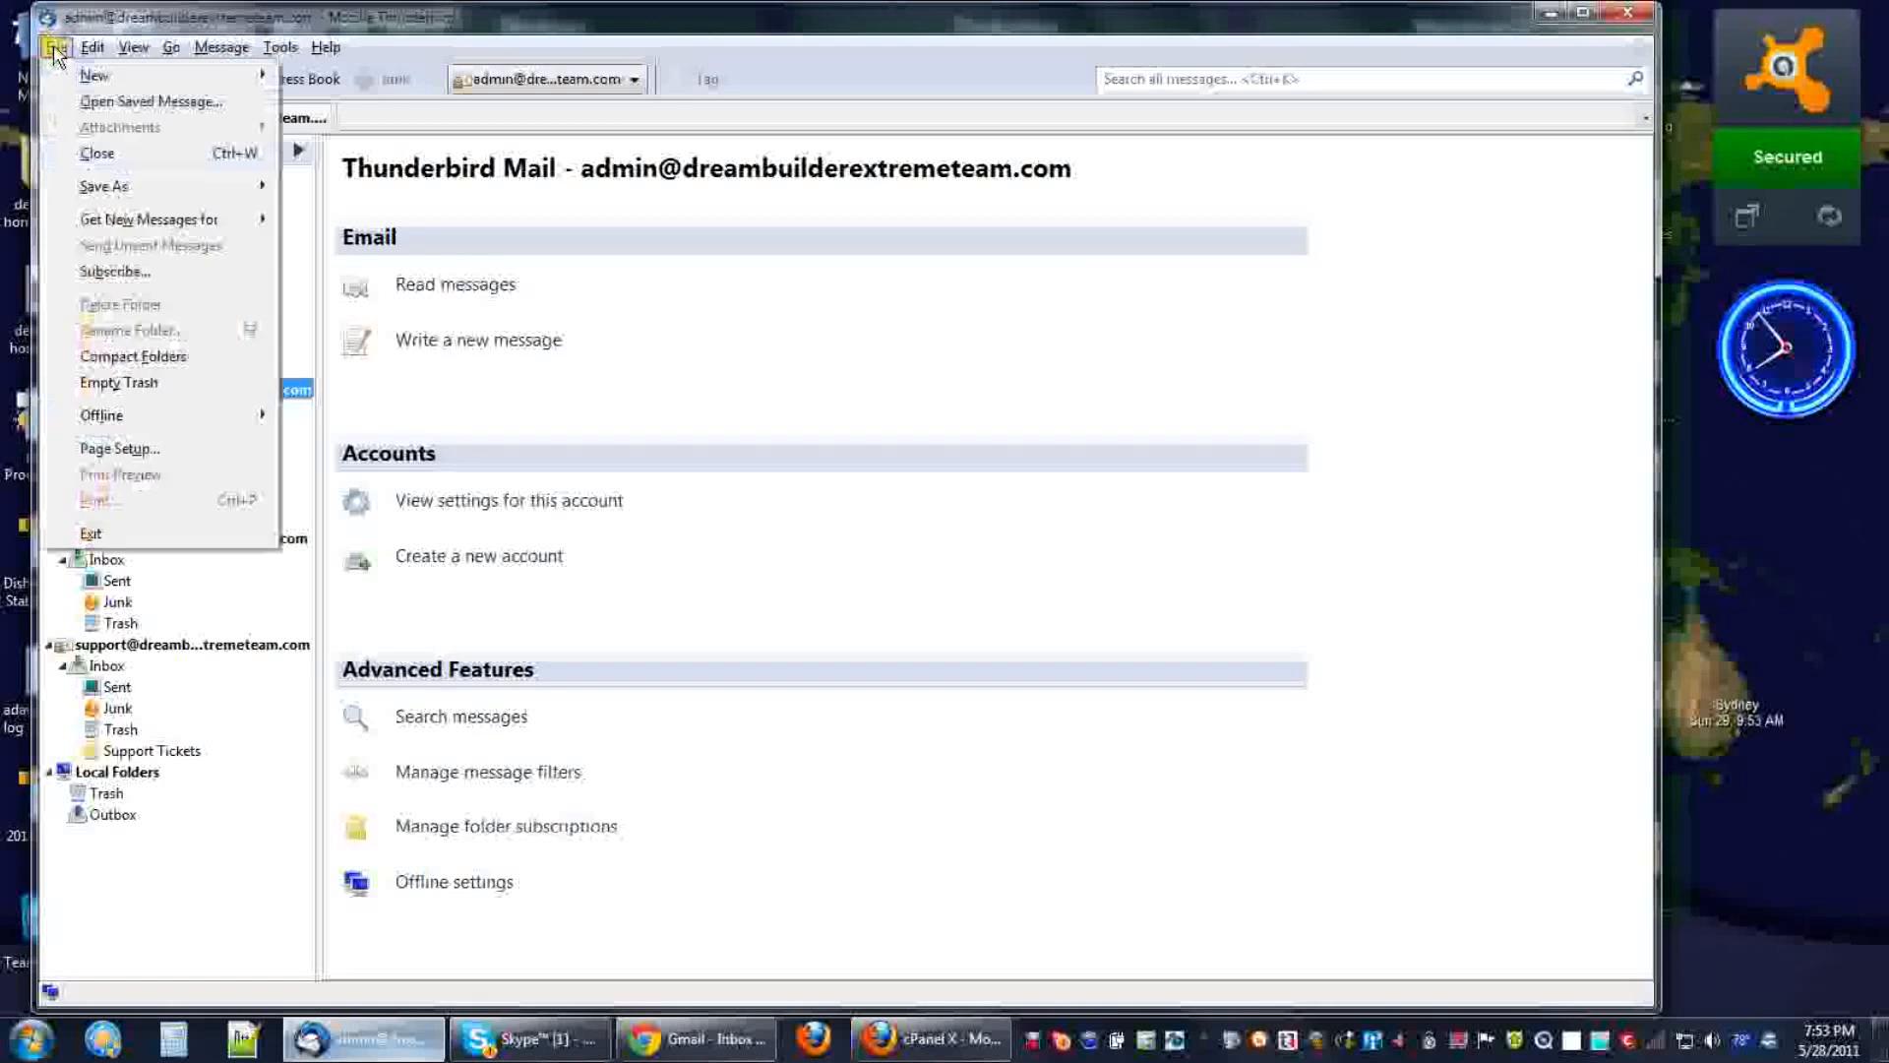
{"action": "left_click", "coordinate": [94, 76]}
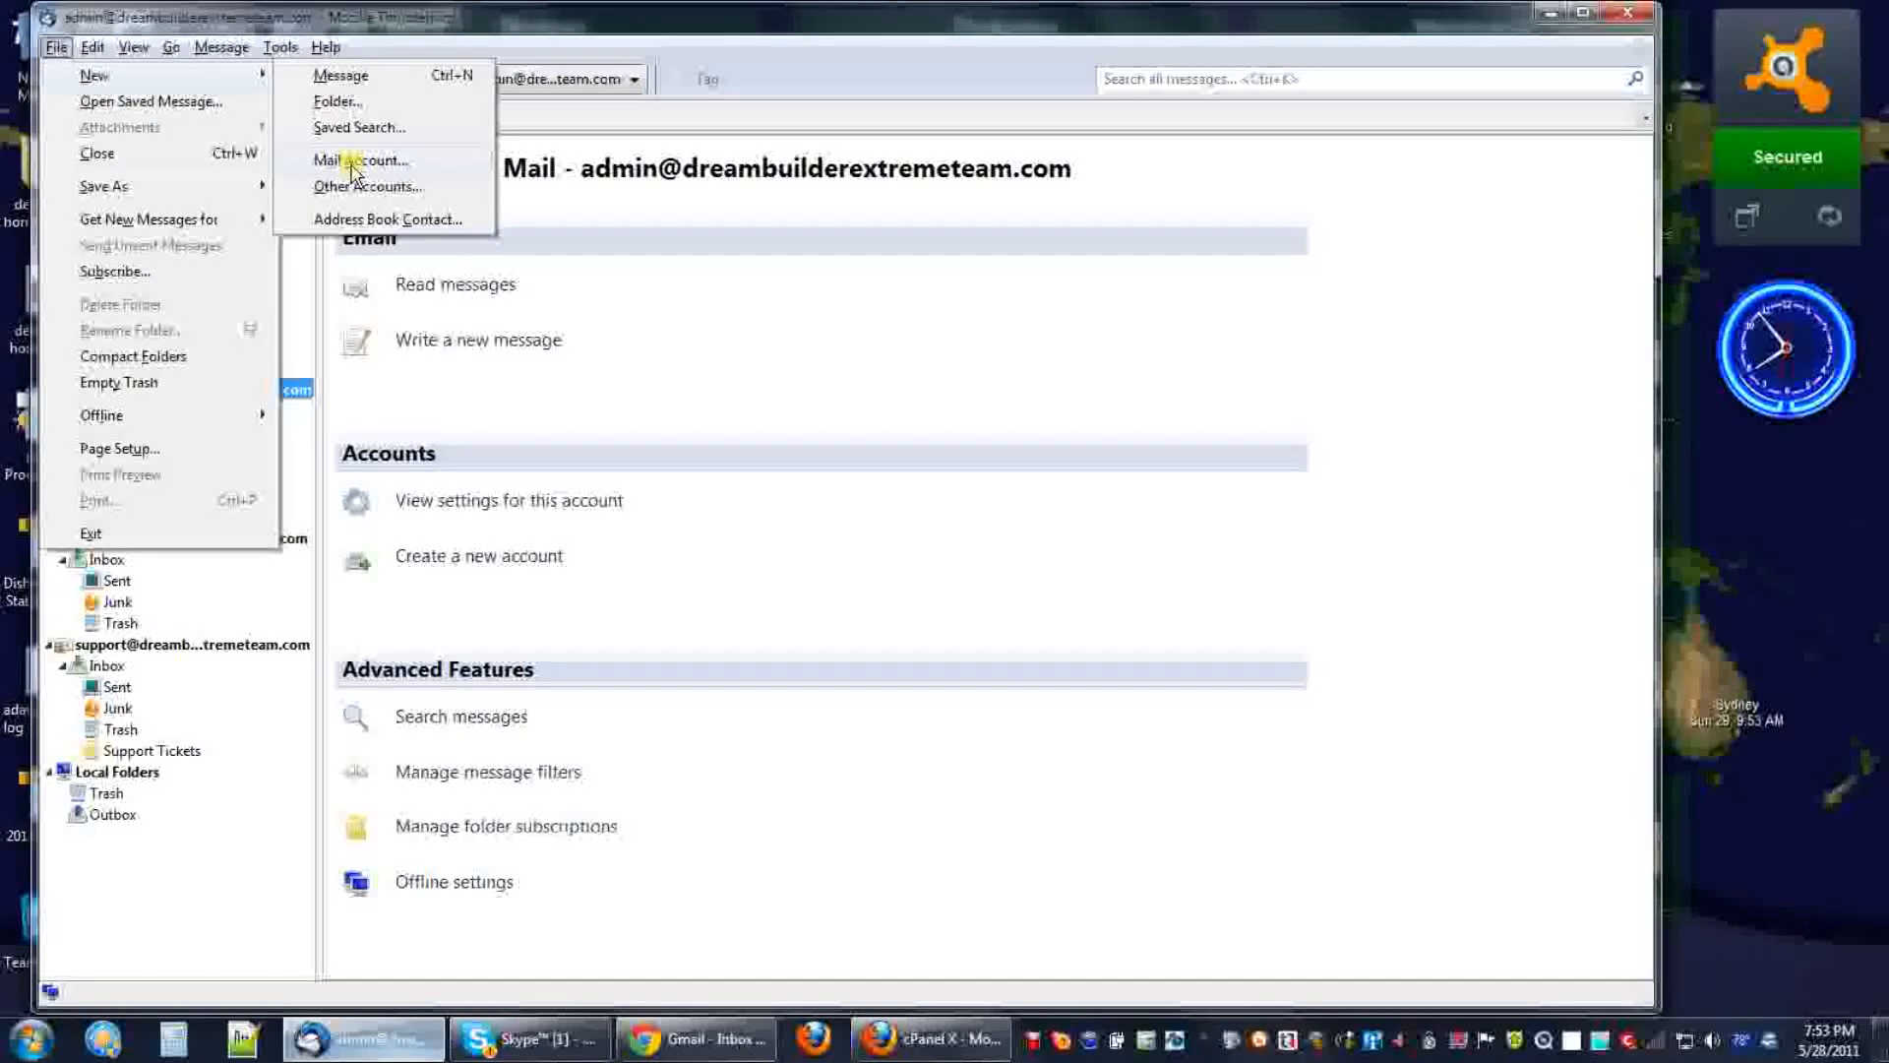
{"action": "left_click", "coordinate": [719, 545]}
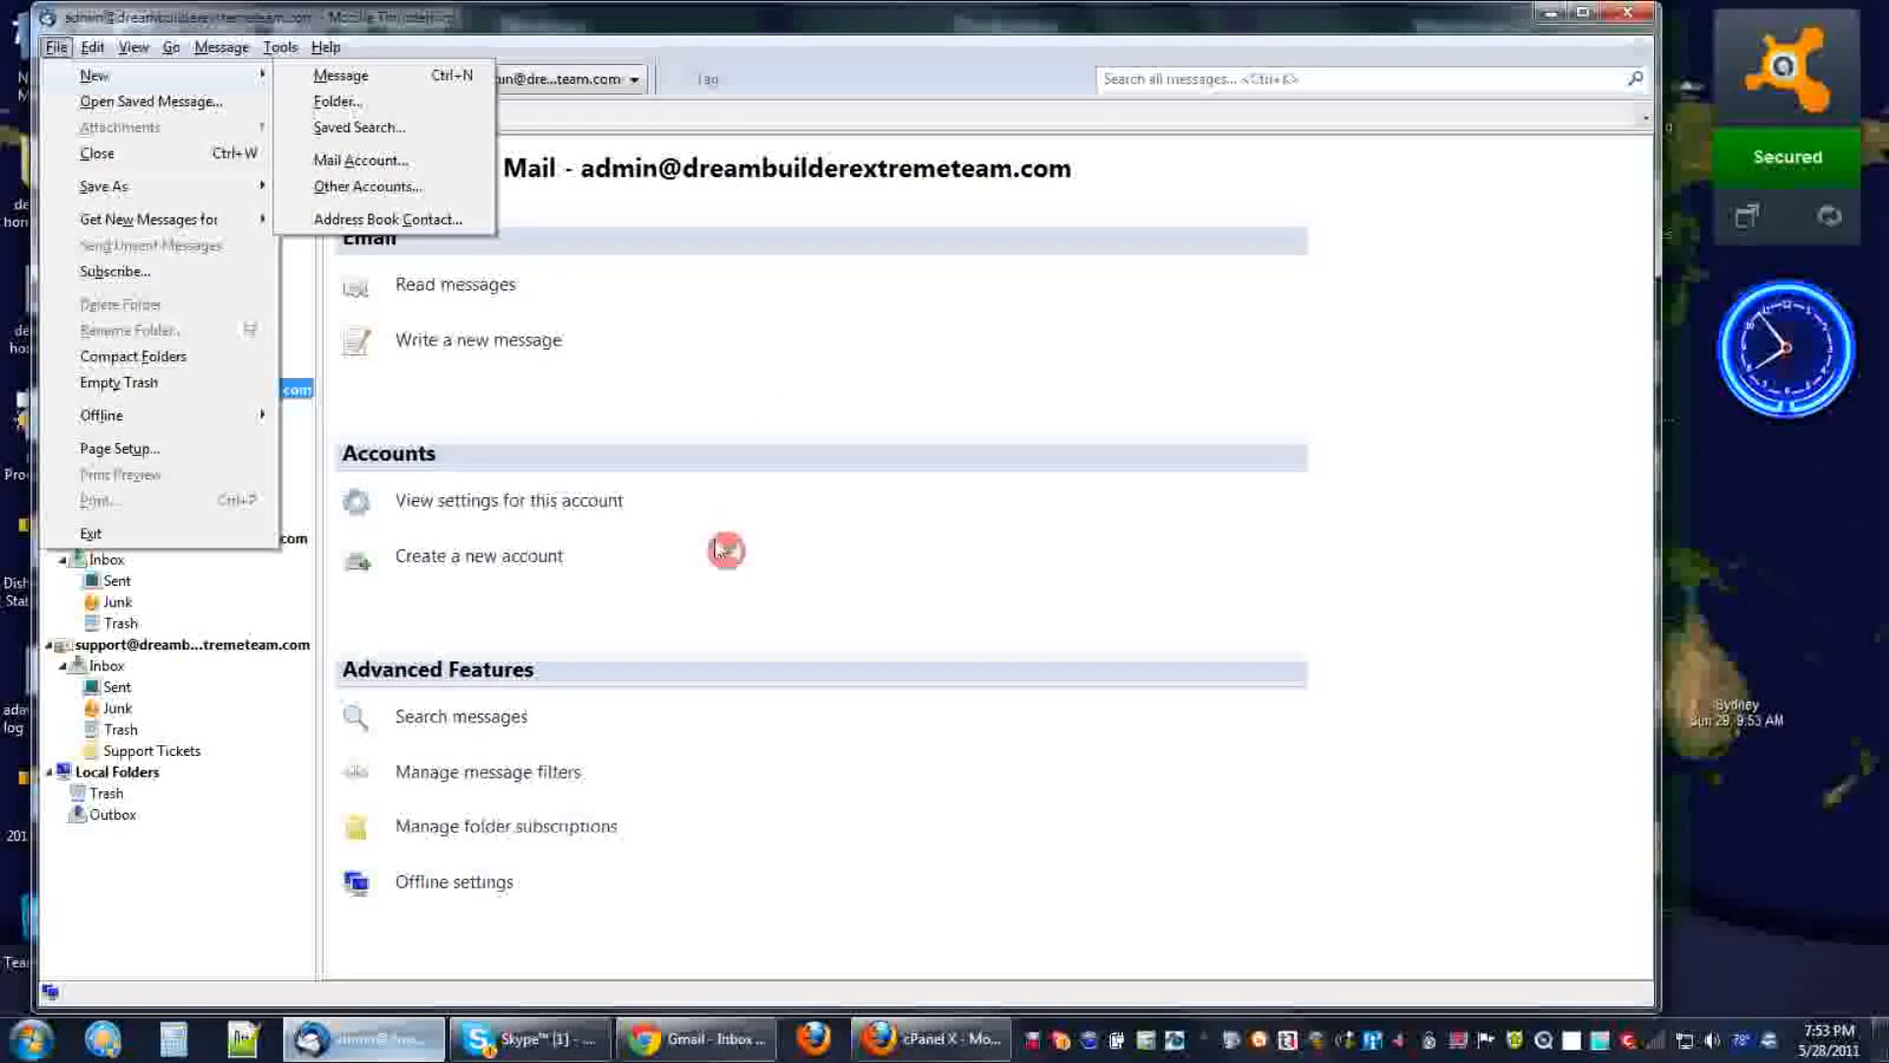
{"action": "left_click", "coordinate": [447, 559]}
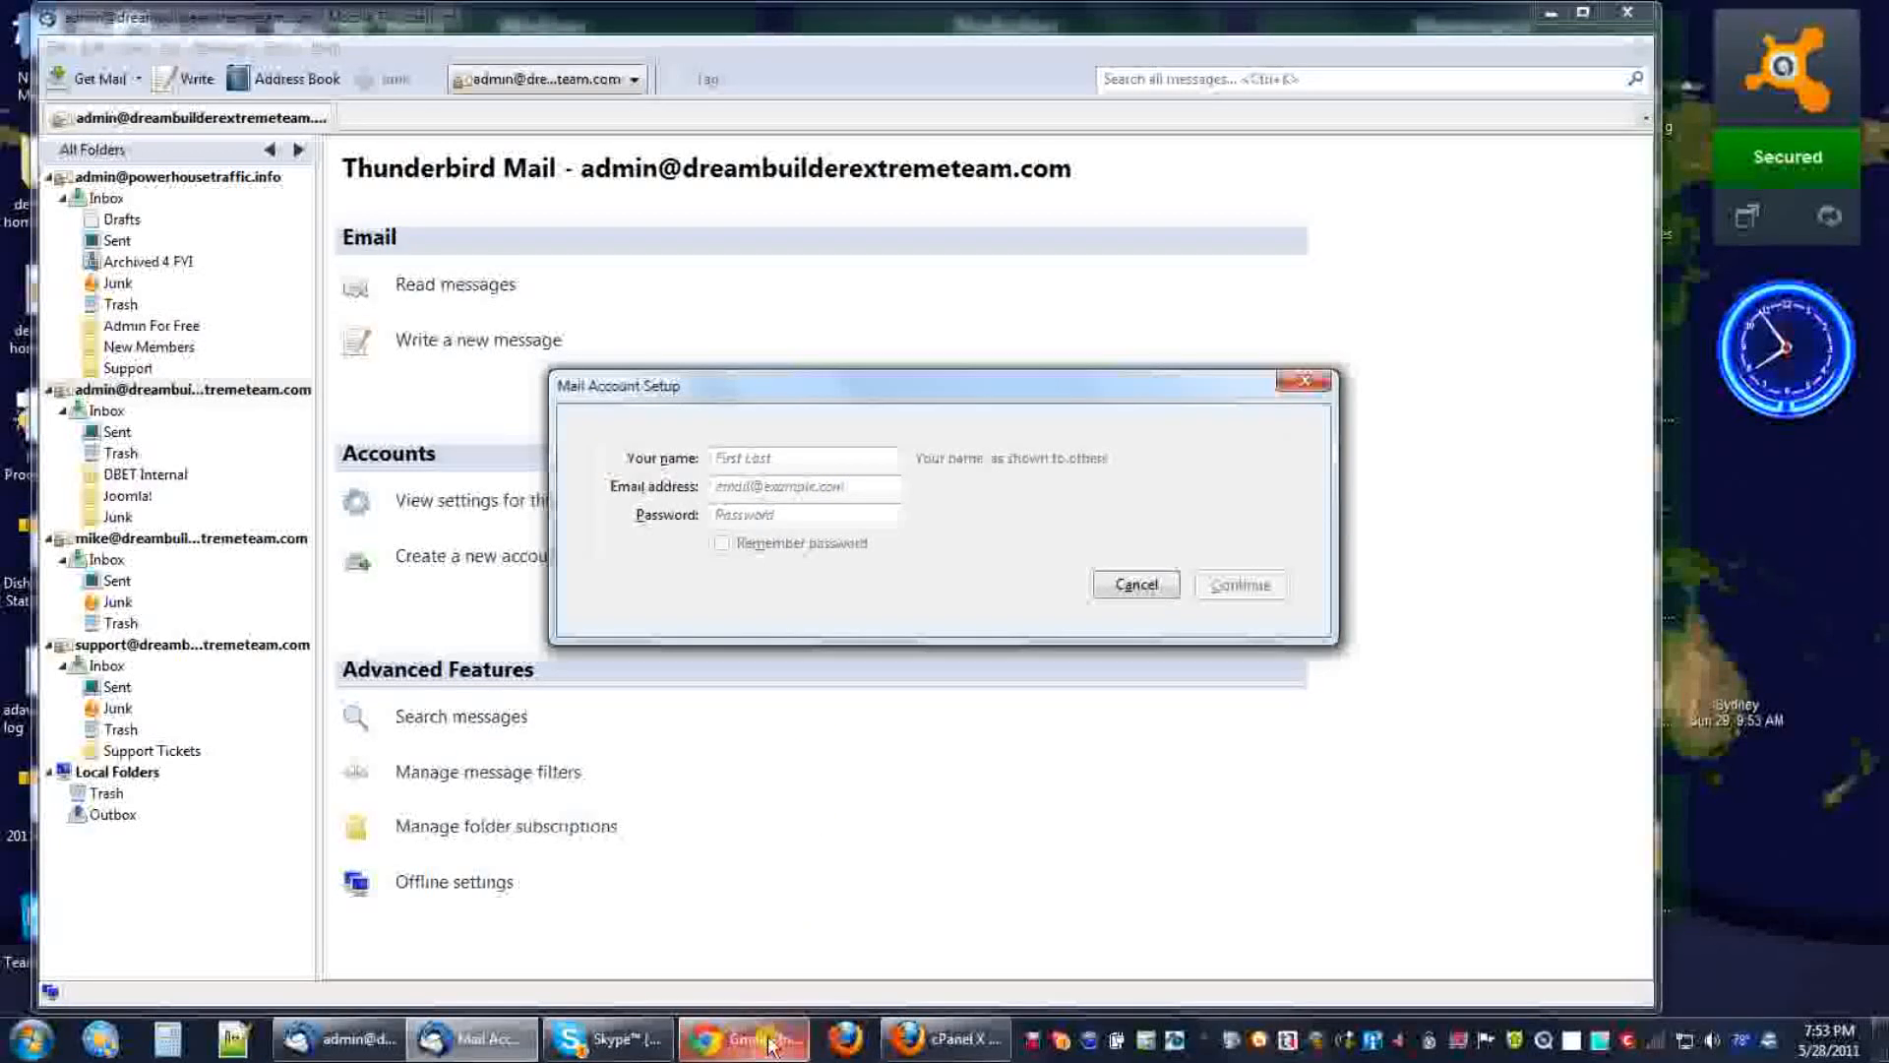
{"action": "left_click", "coordinate": [959, 1045]}
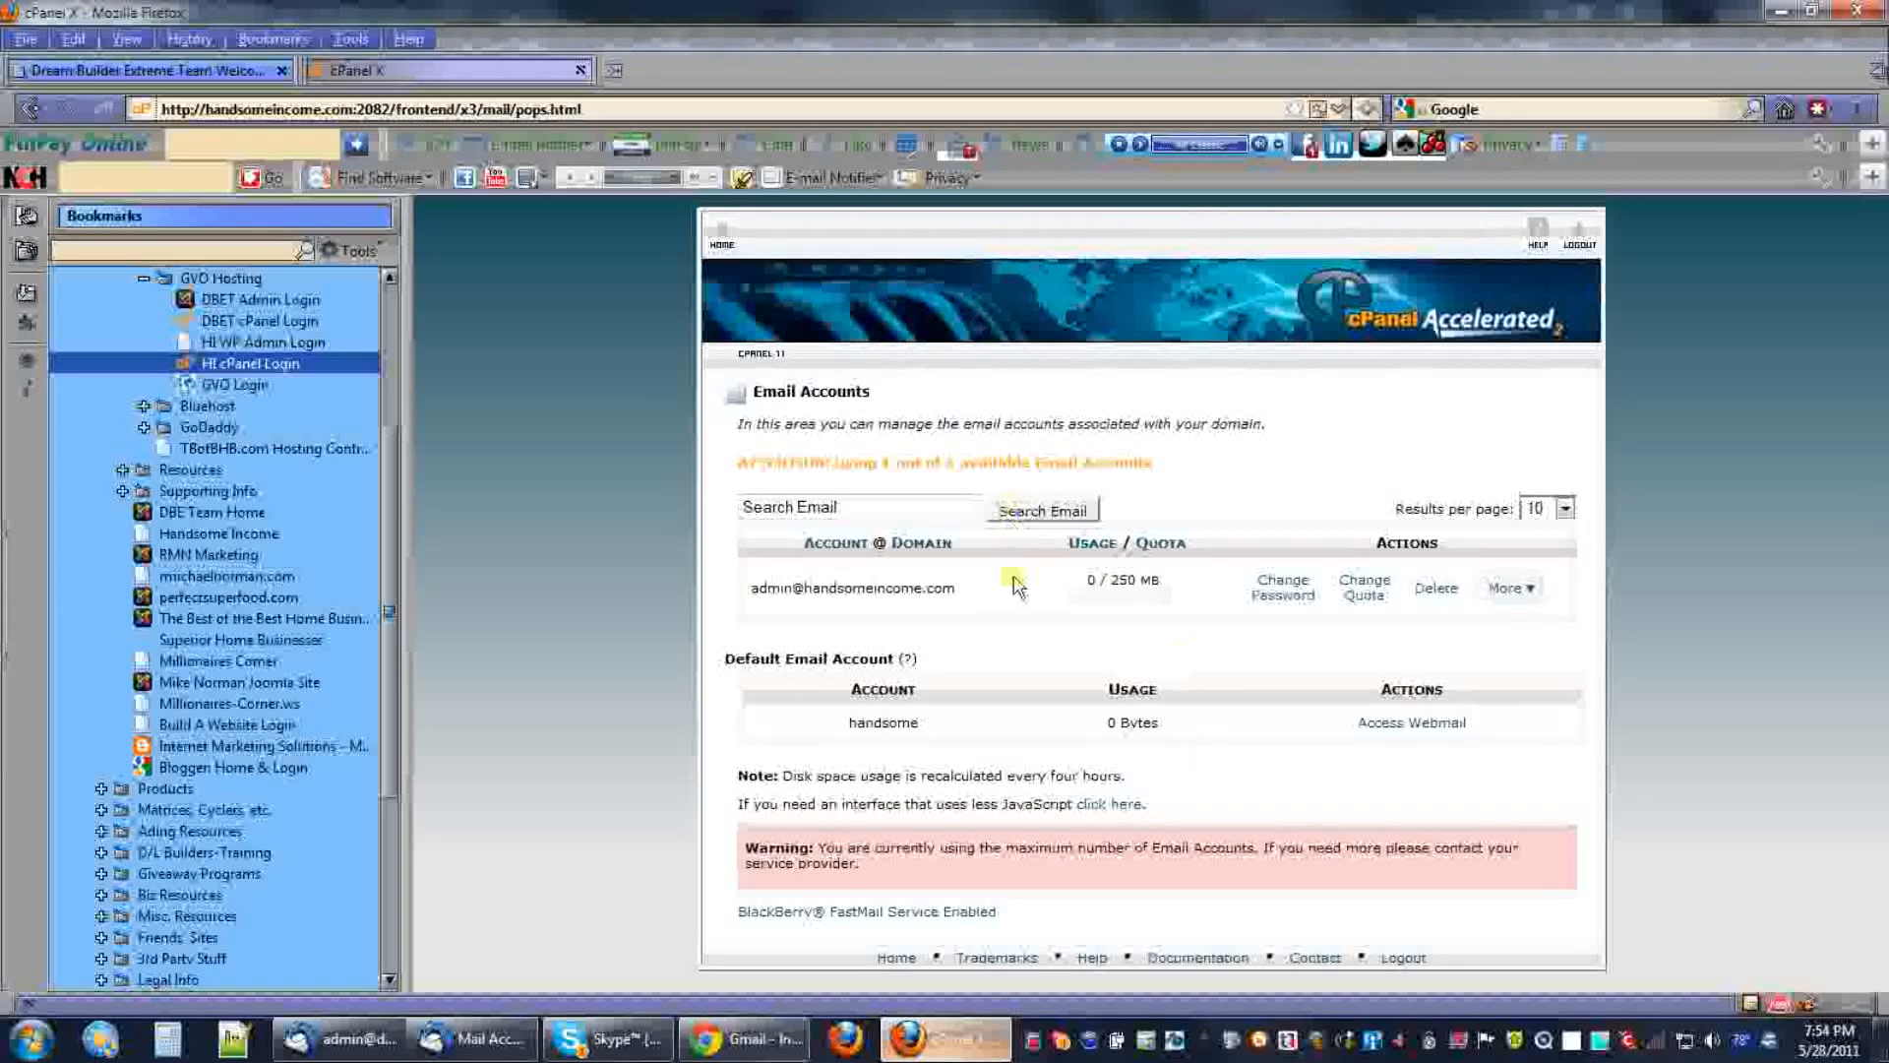
Copy the admin account's e-mail address from cPanel's Email Accounts list and return to Thunderbird.
{"action": "left_click_drag", "start_coordinate": [754, 592], "coordinate": [959, 592]}
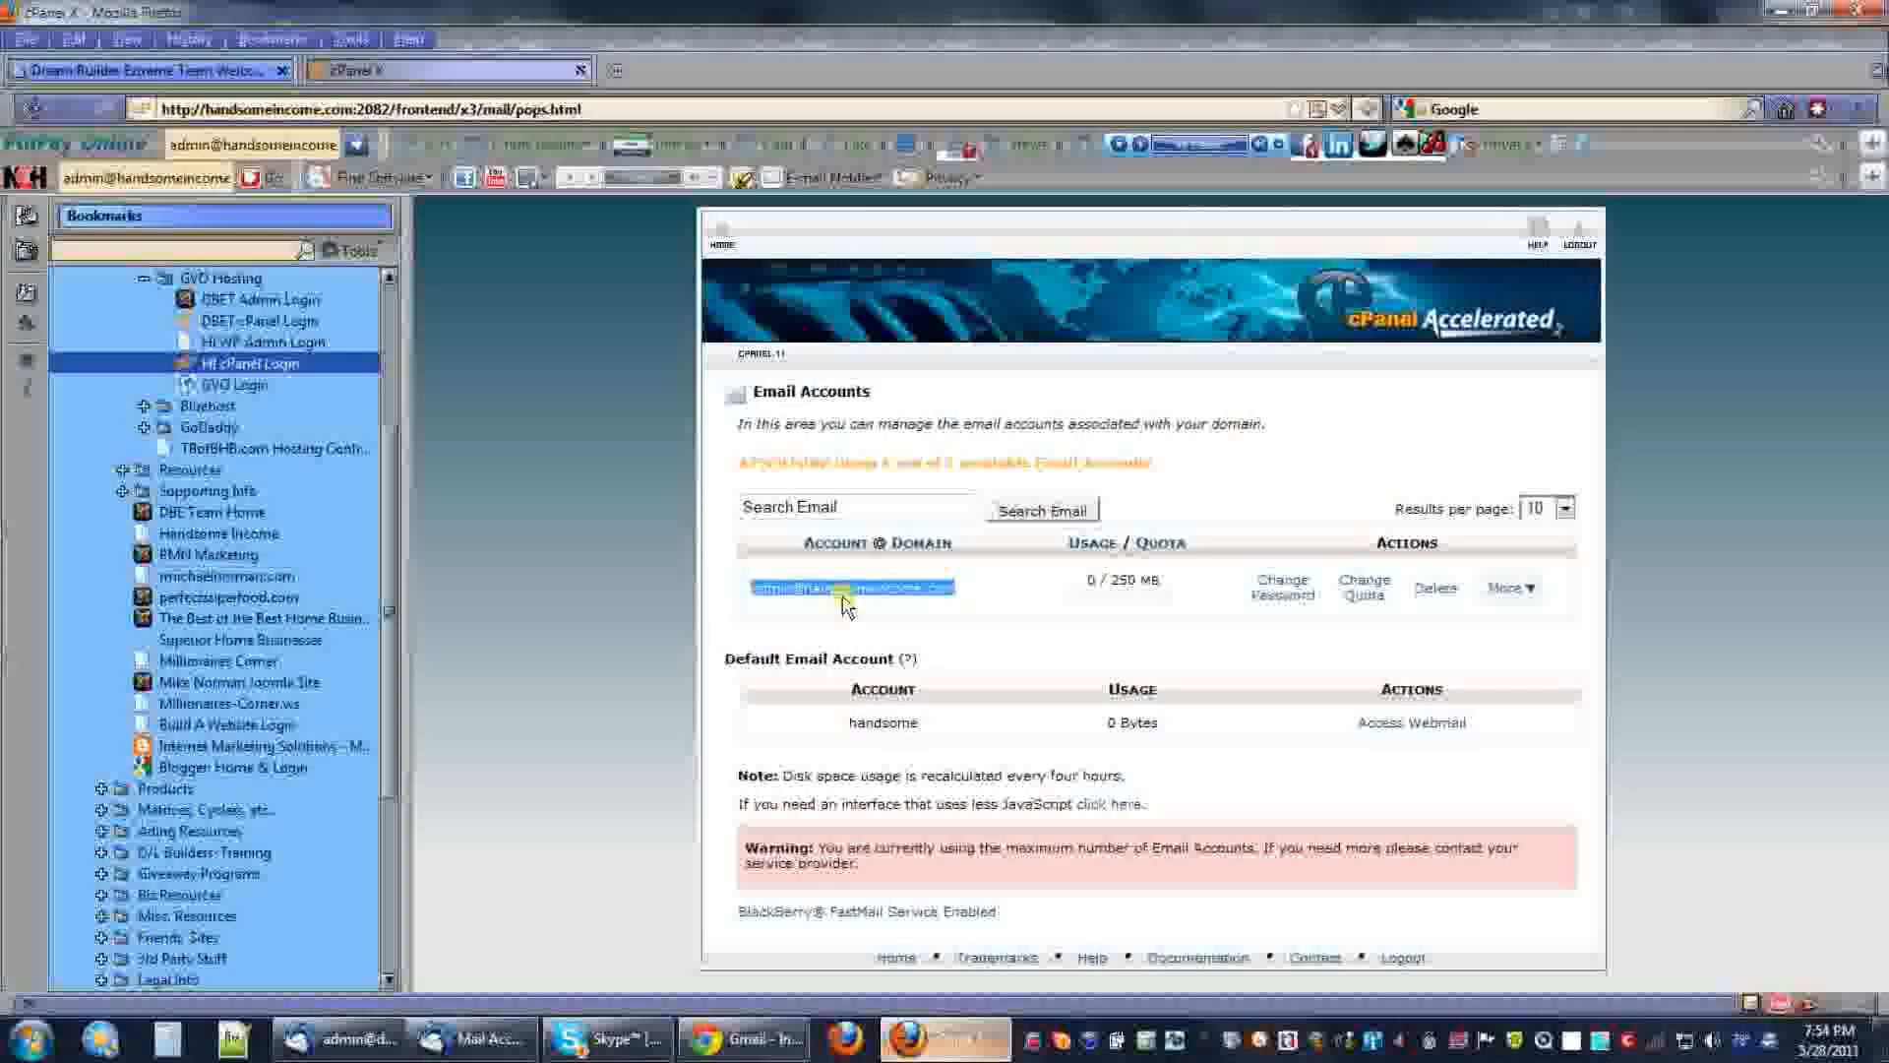
{"action": "right_click", "coordinate": [849, 587]}
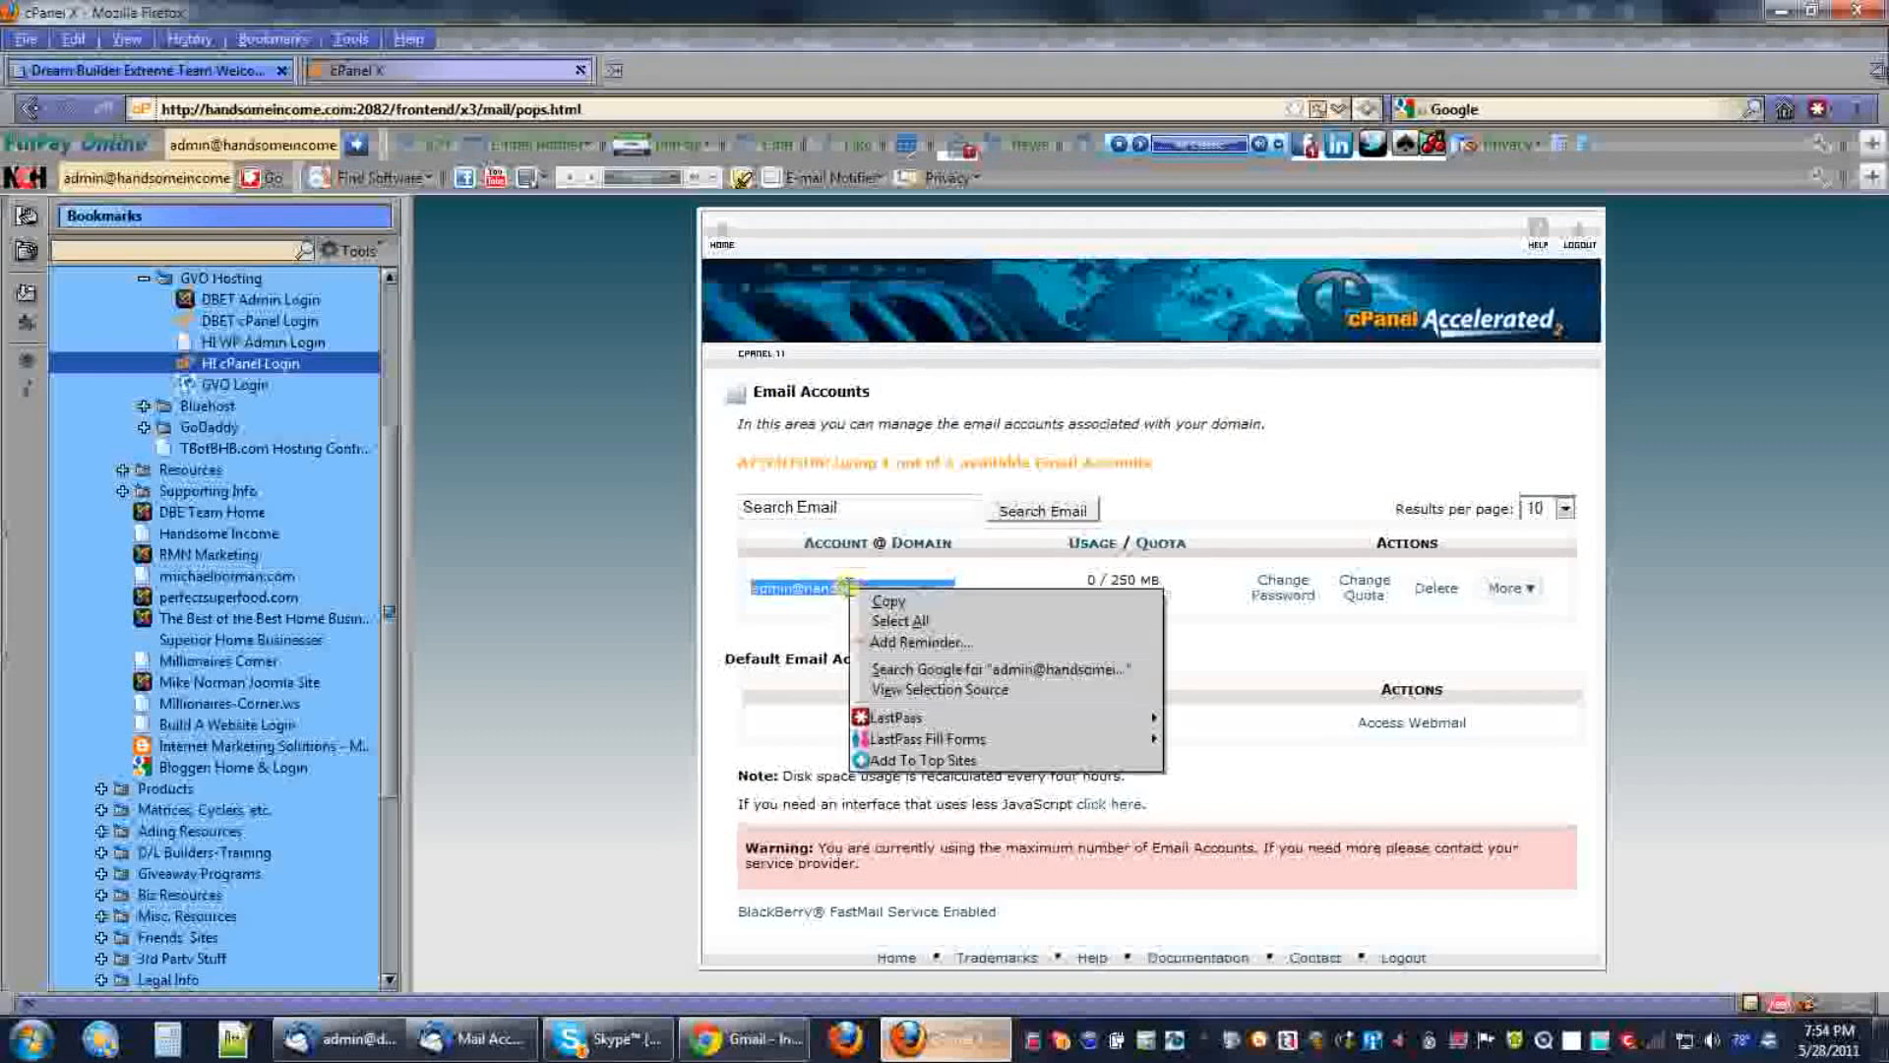
{"action": "left_click", "coordinate": [888, 601]}
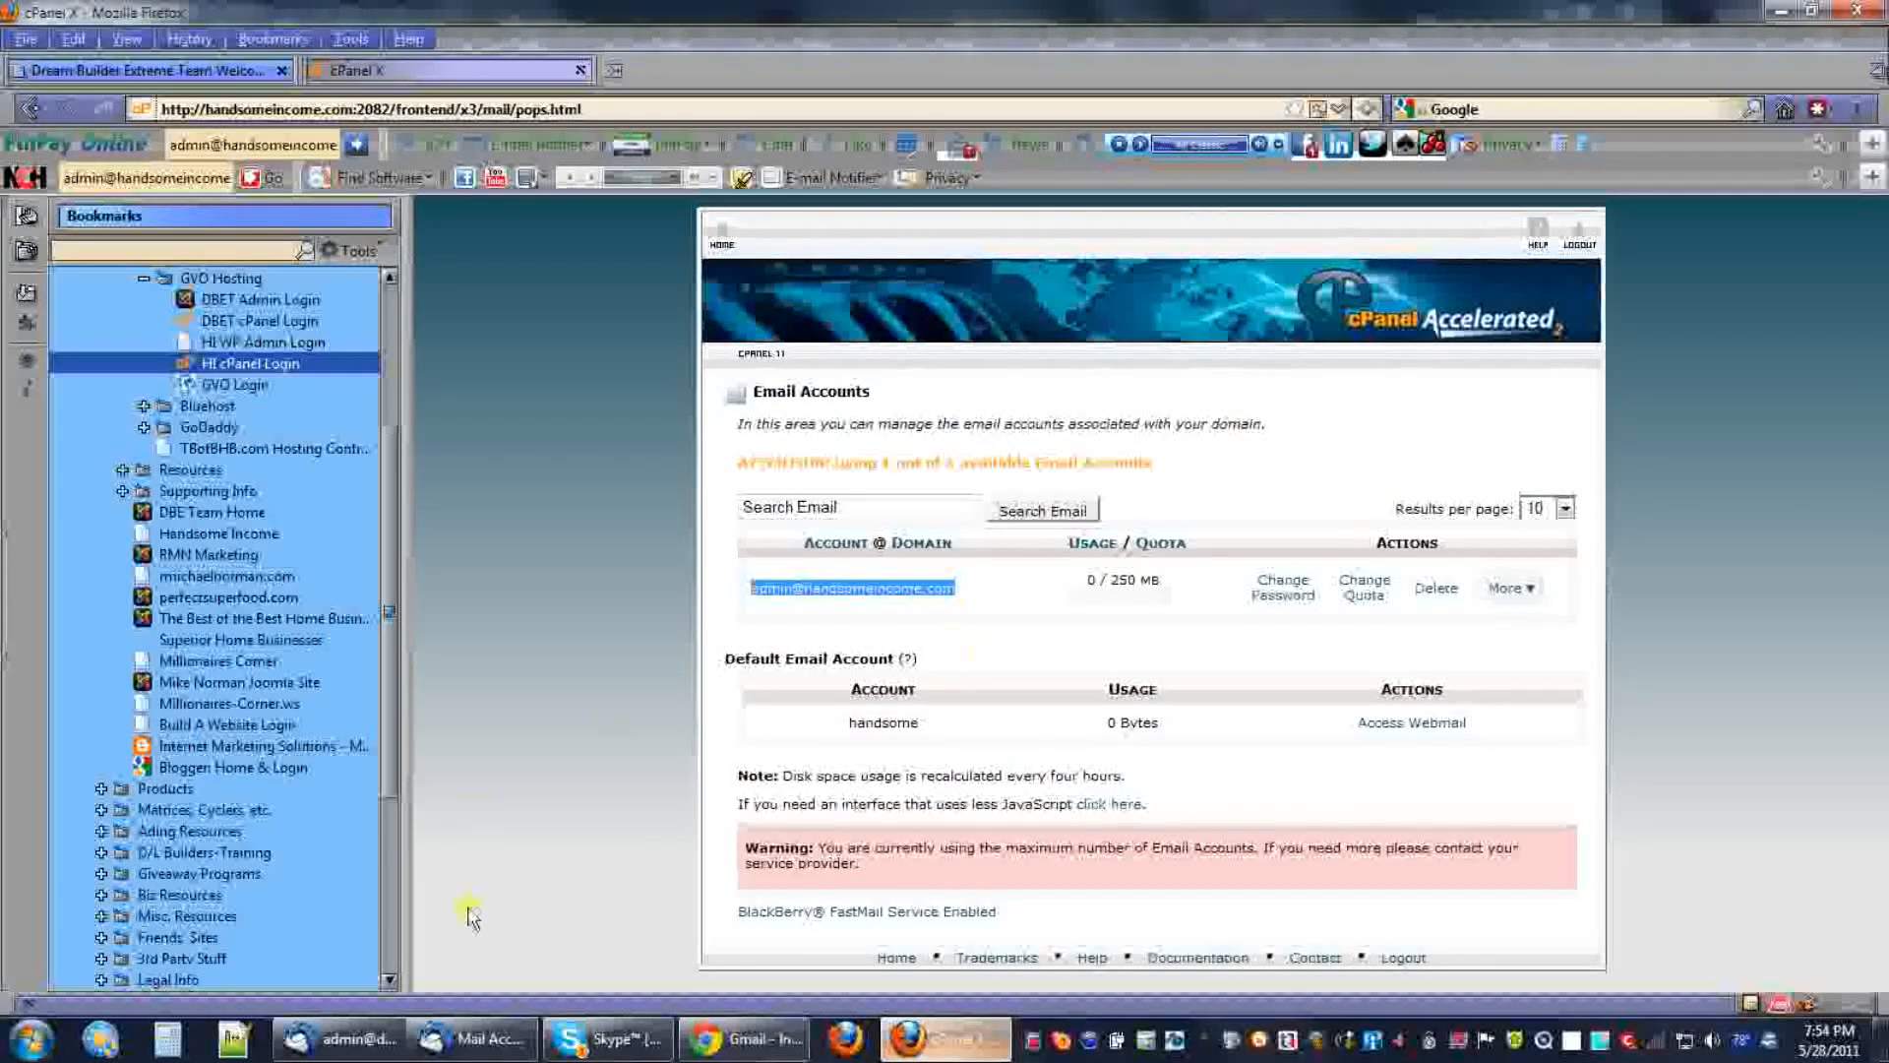
{"action": "left_click", "coordinate": [448, 1046]}
{"action": "left_click", "coordinate": [365, 1049]}
Enter display name 'Handsome Income Admin', paste the copied e-mail address, and type the account password.
{"action": "left_click", "coordinate": [452, 1045]}
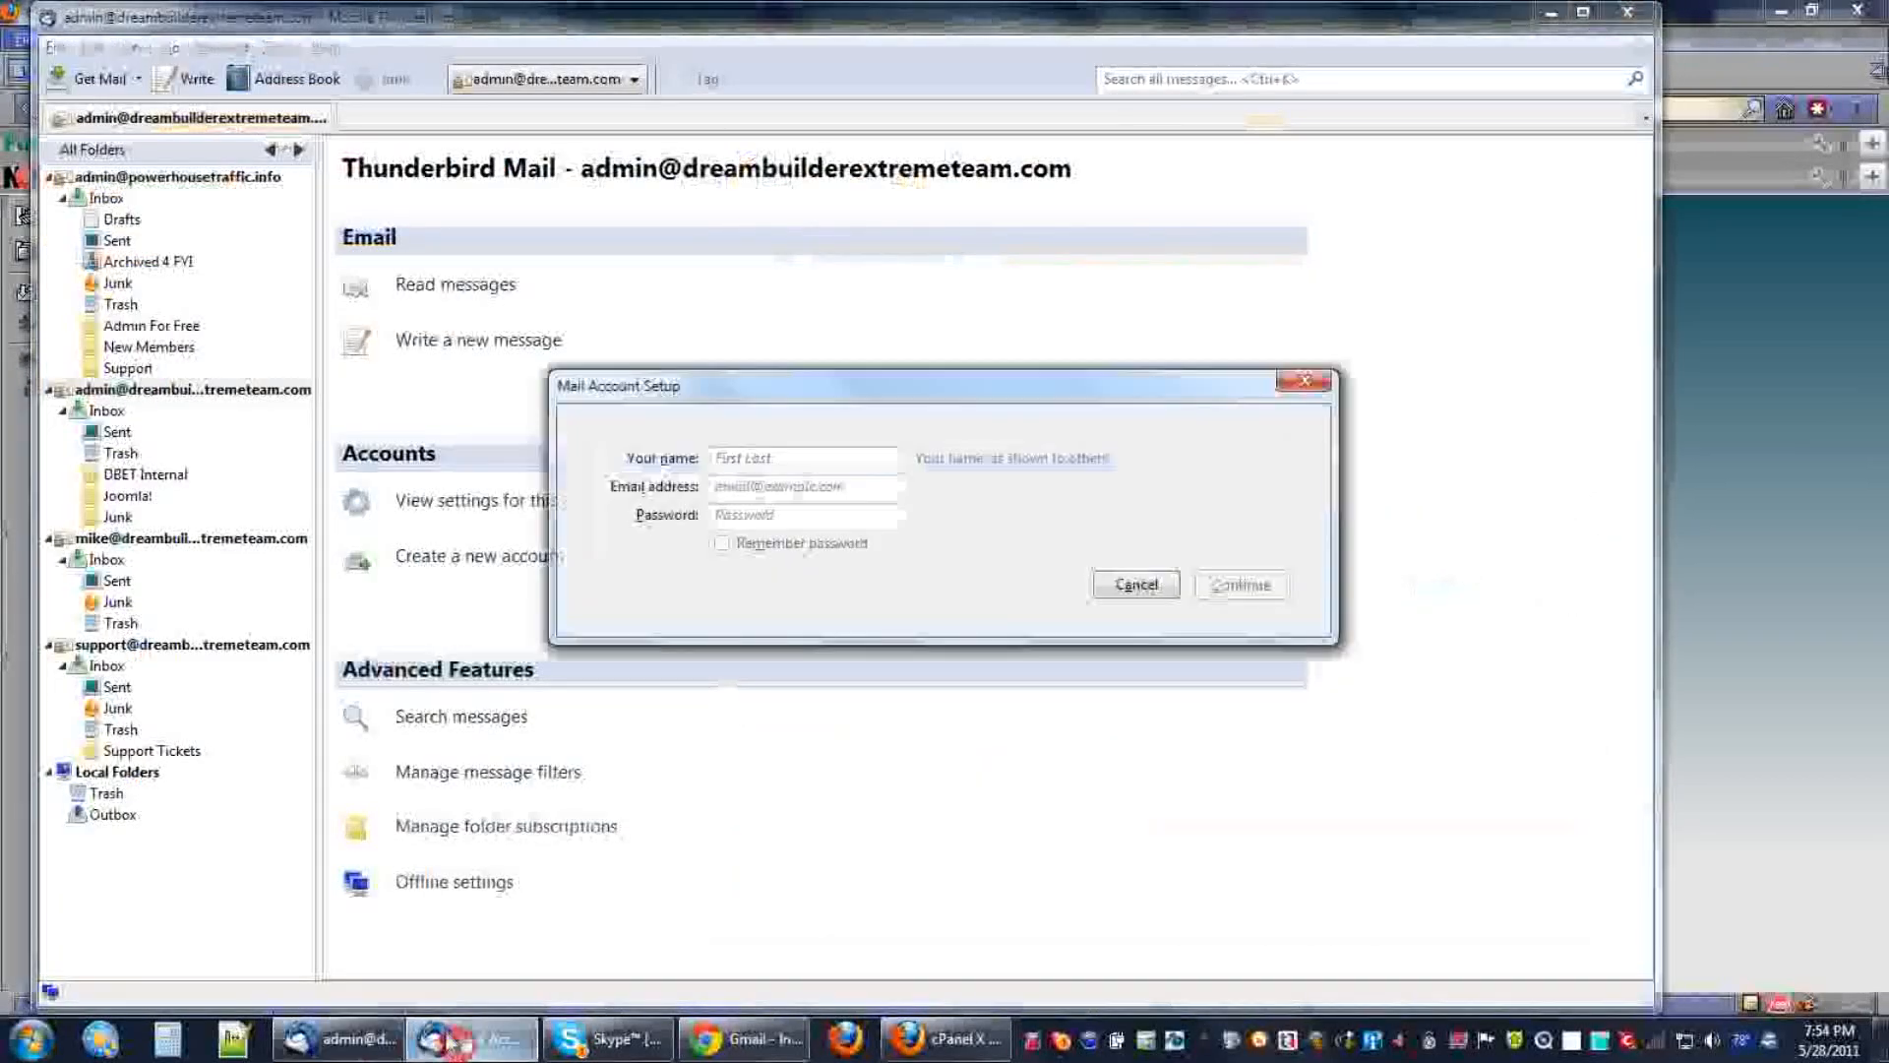
{"action": "left_click", "coordinate": [772, 458]}
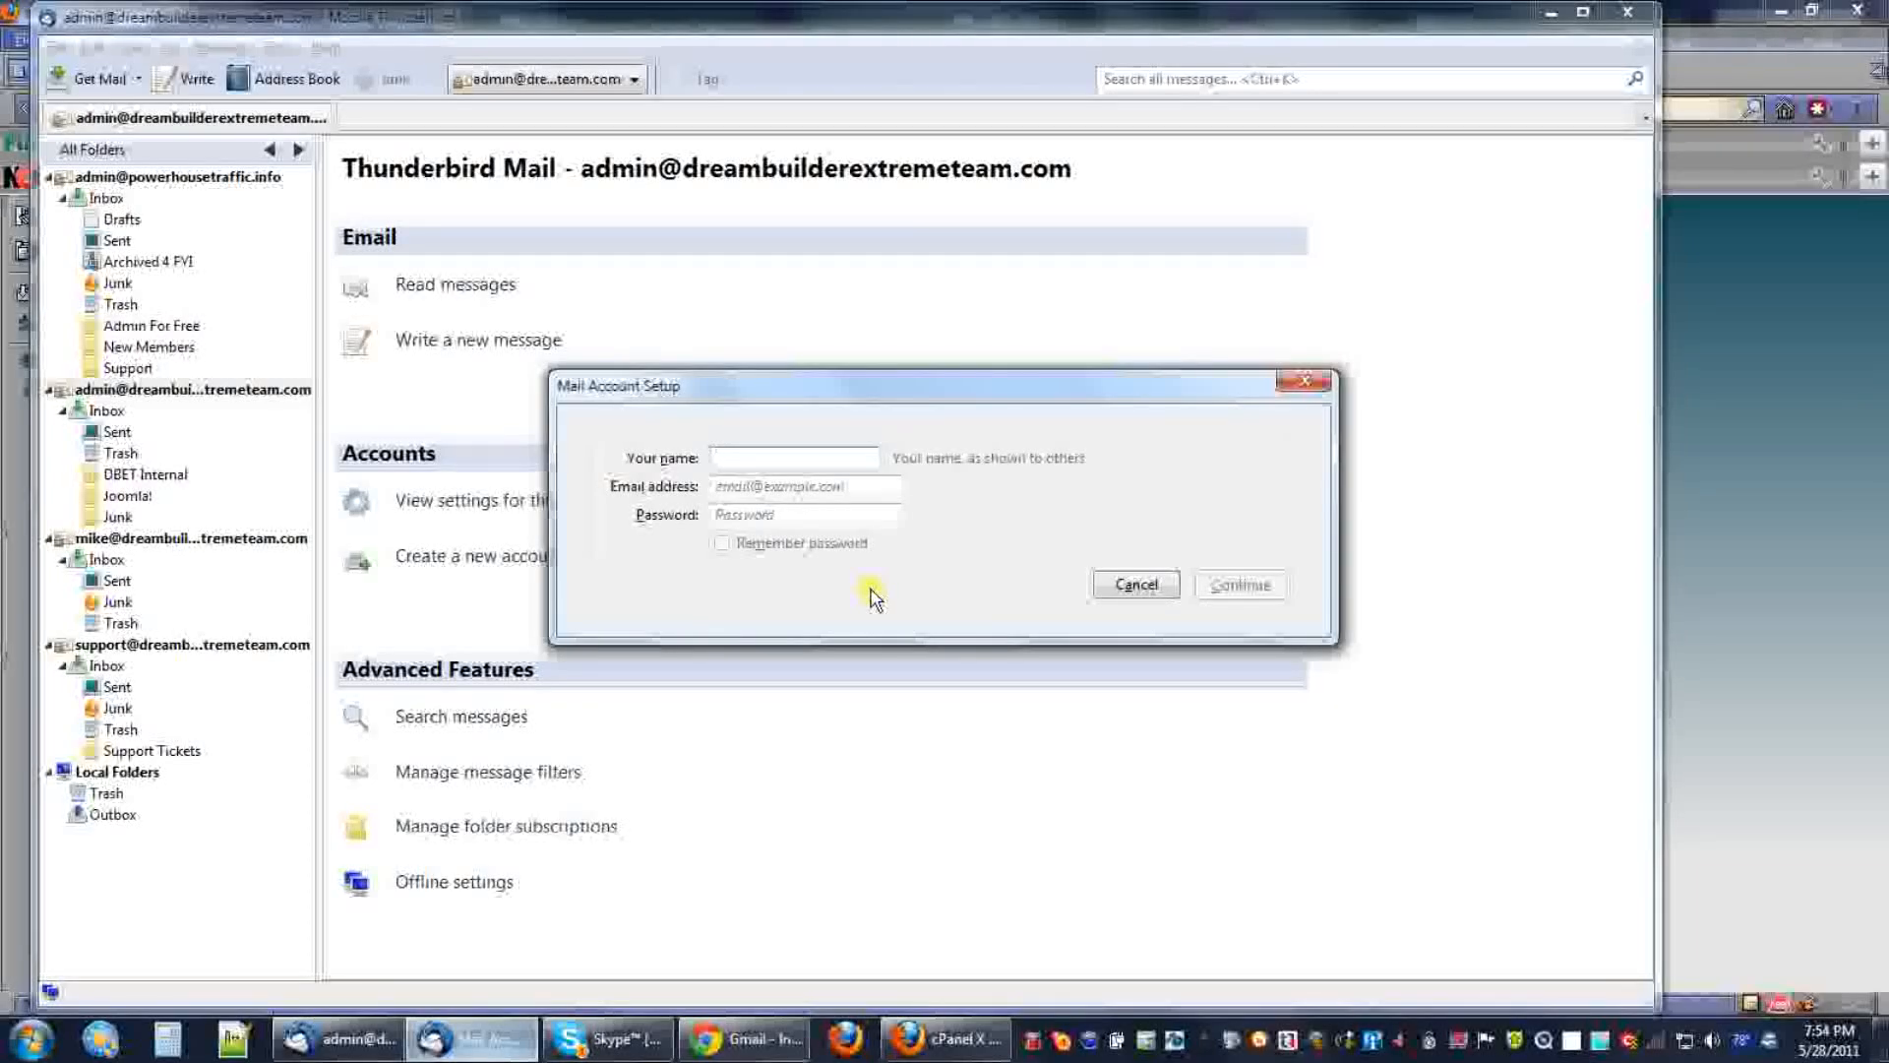
{"action": "type", "text": "Handso"}
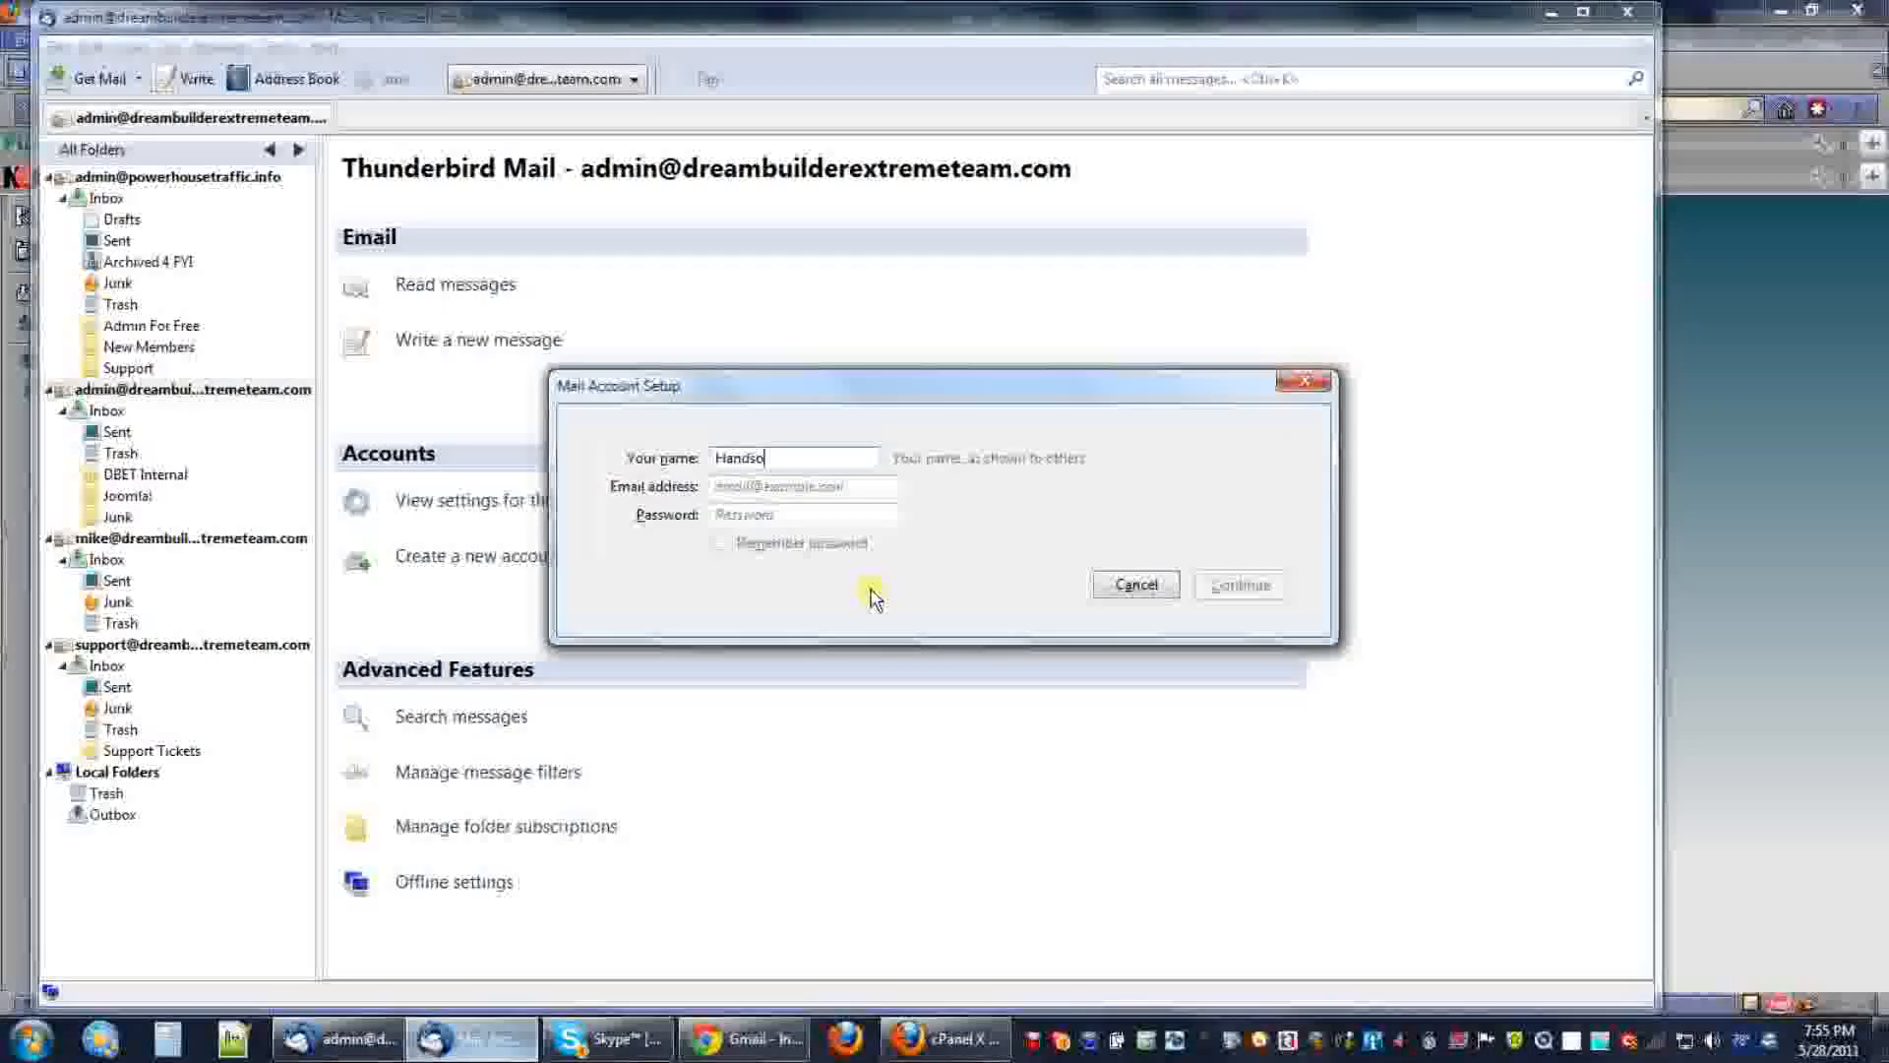
{"action": "type", "text": "me Income Admin"}
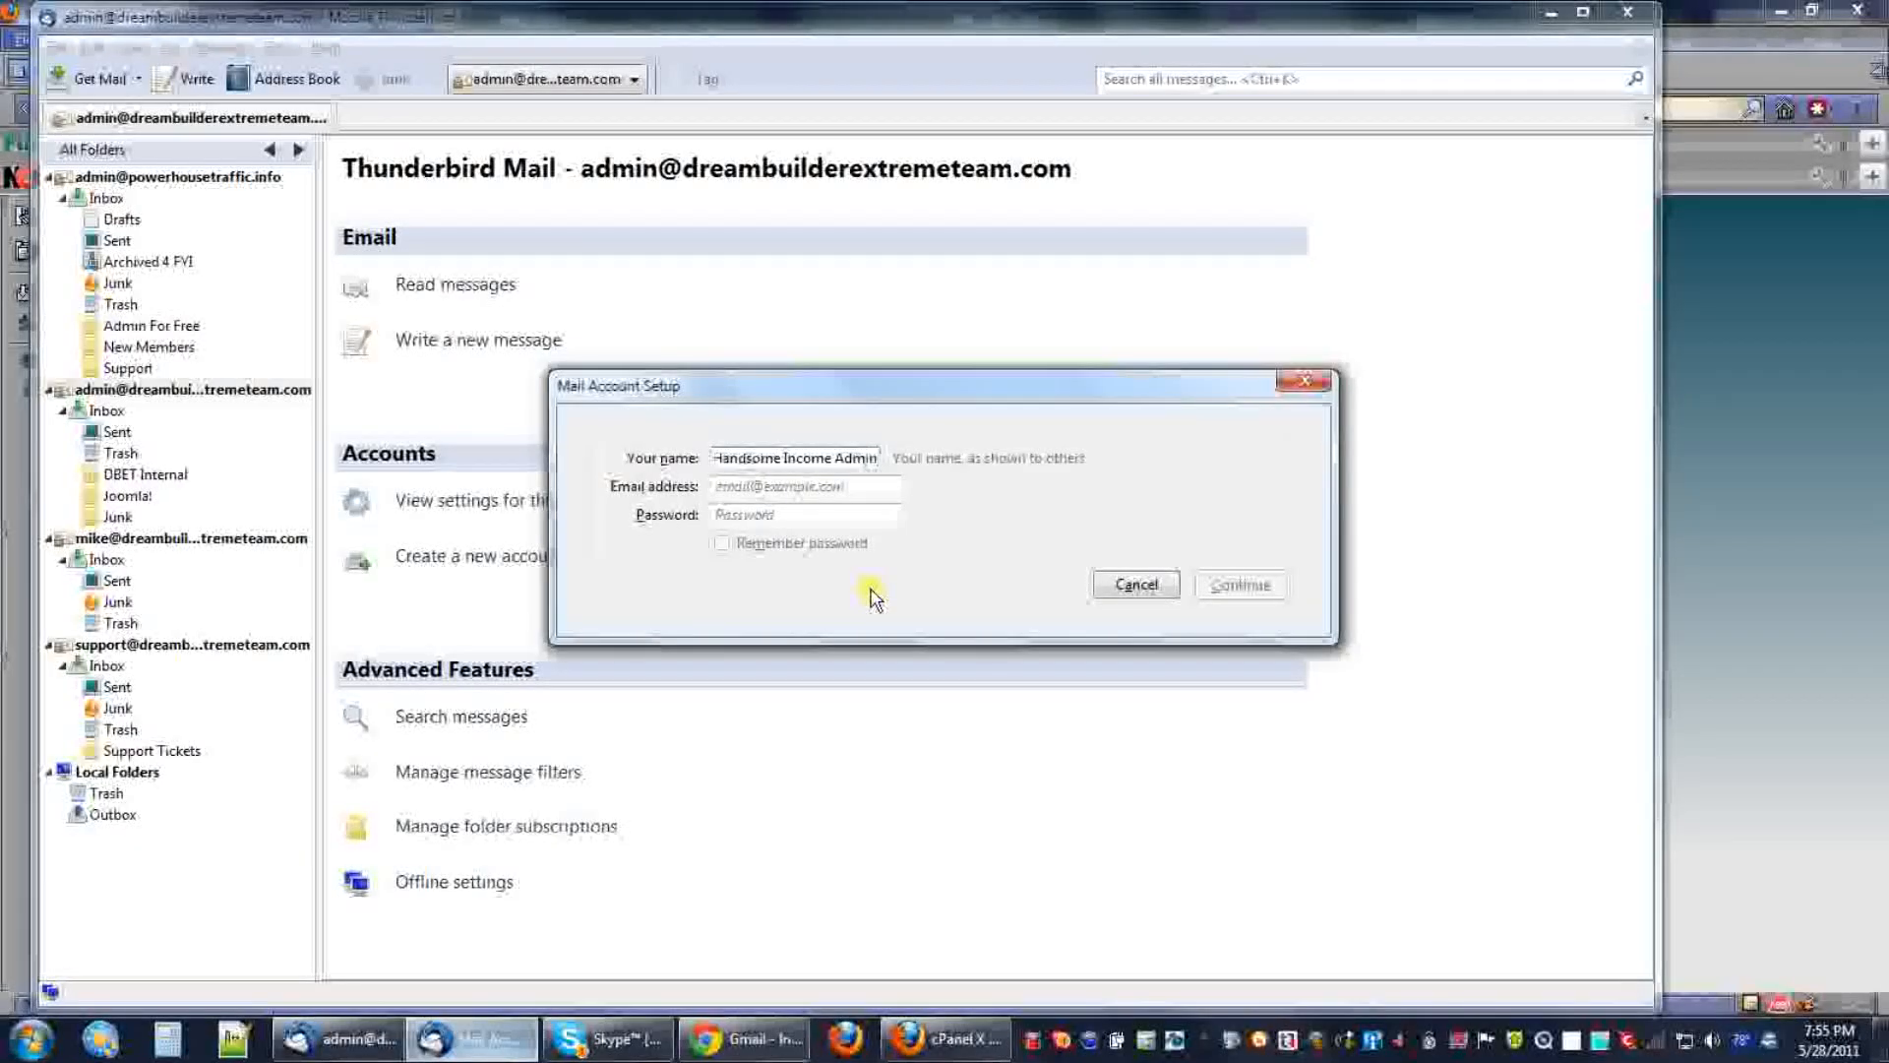
{"action": "left_click", "coordinate": [807, 479]}
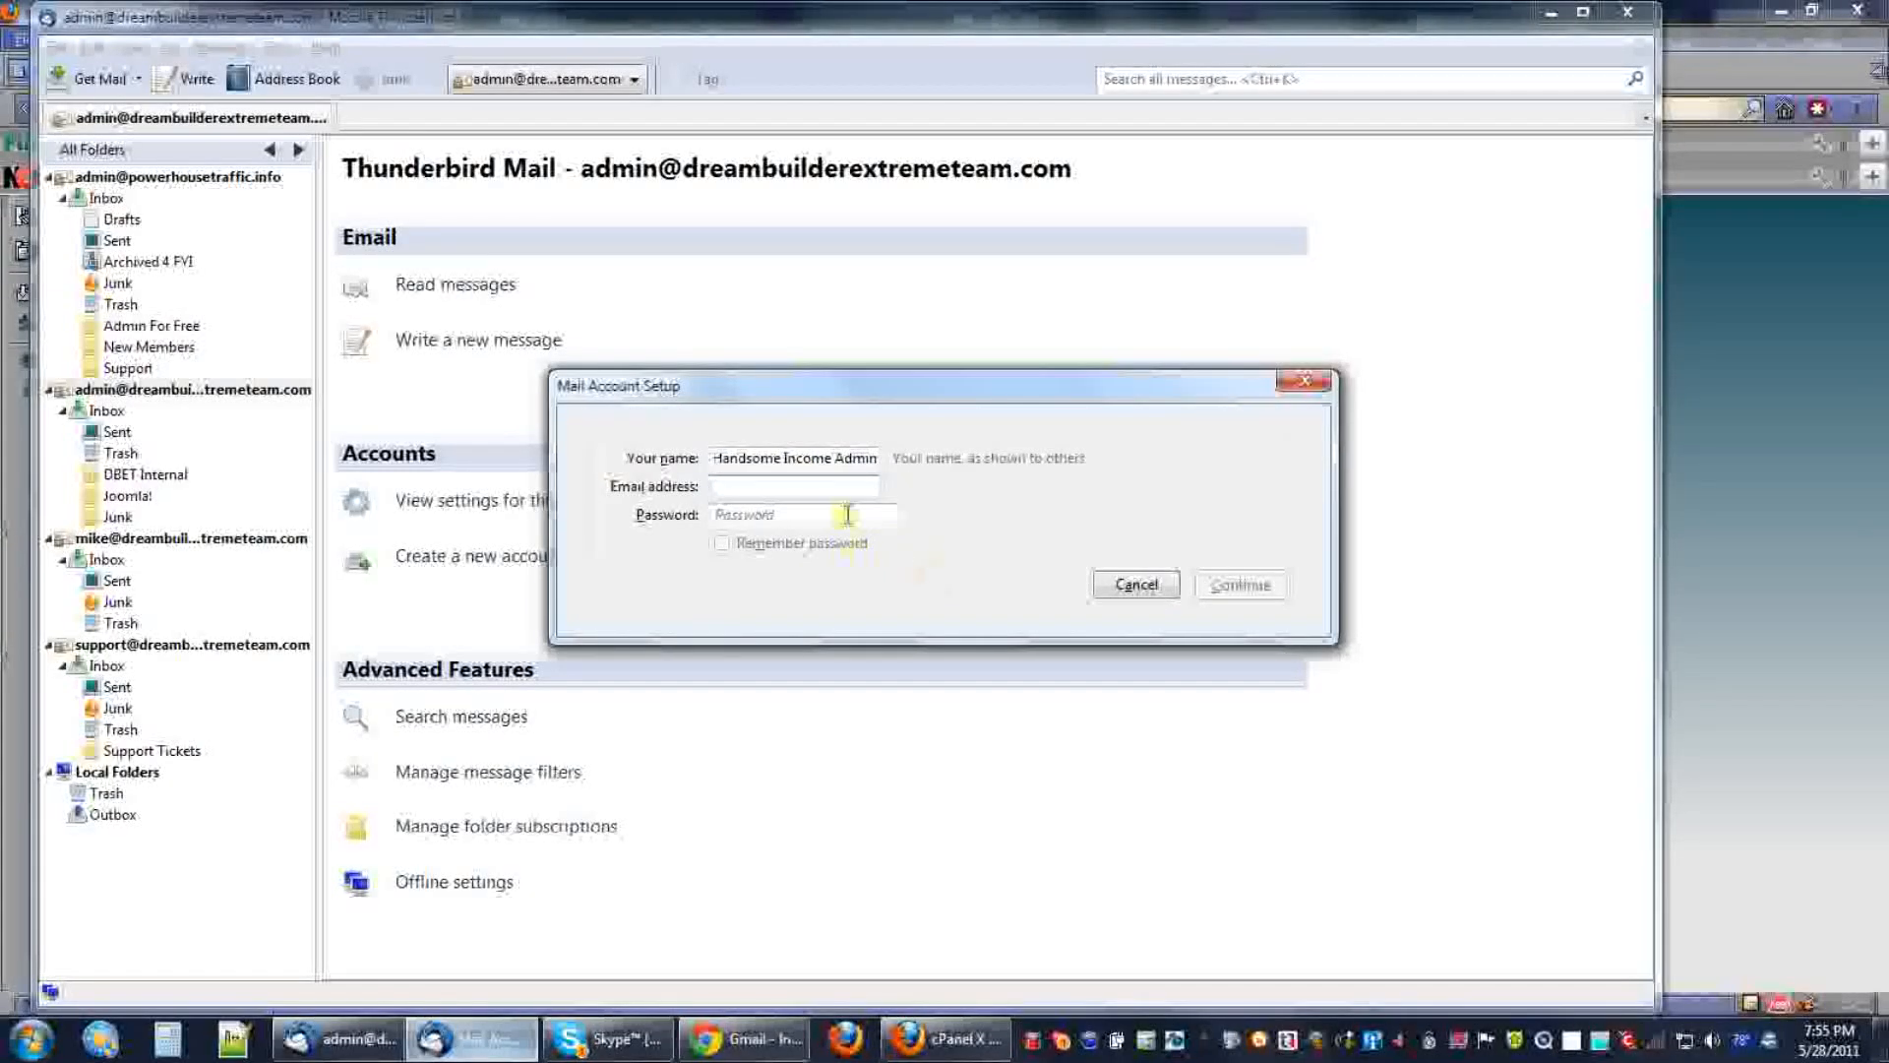
{"action": "right_click", "coordinate": [831, 497]}
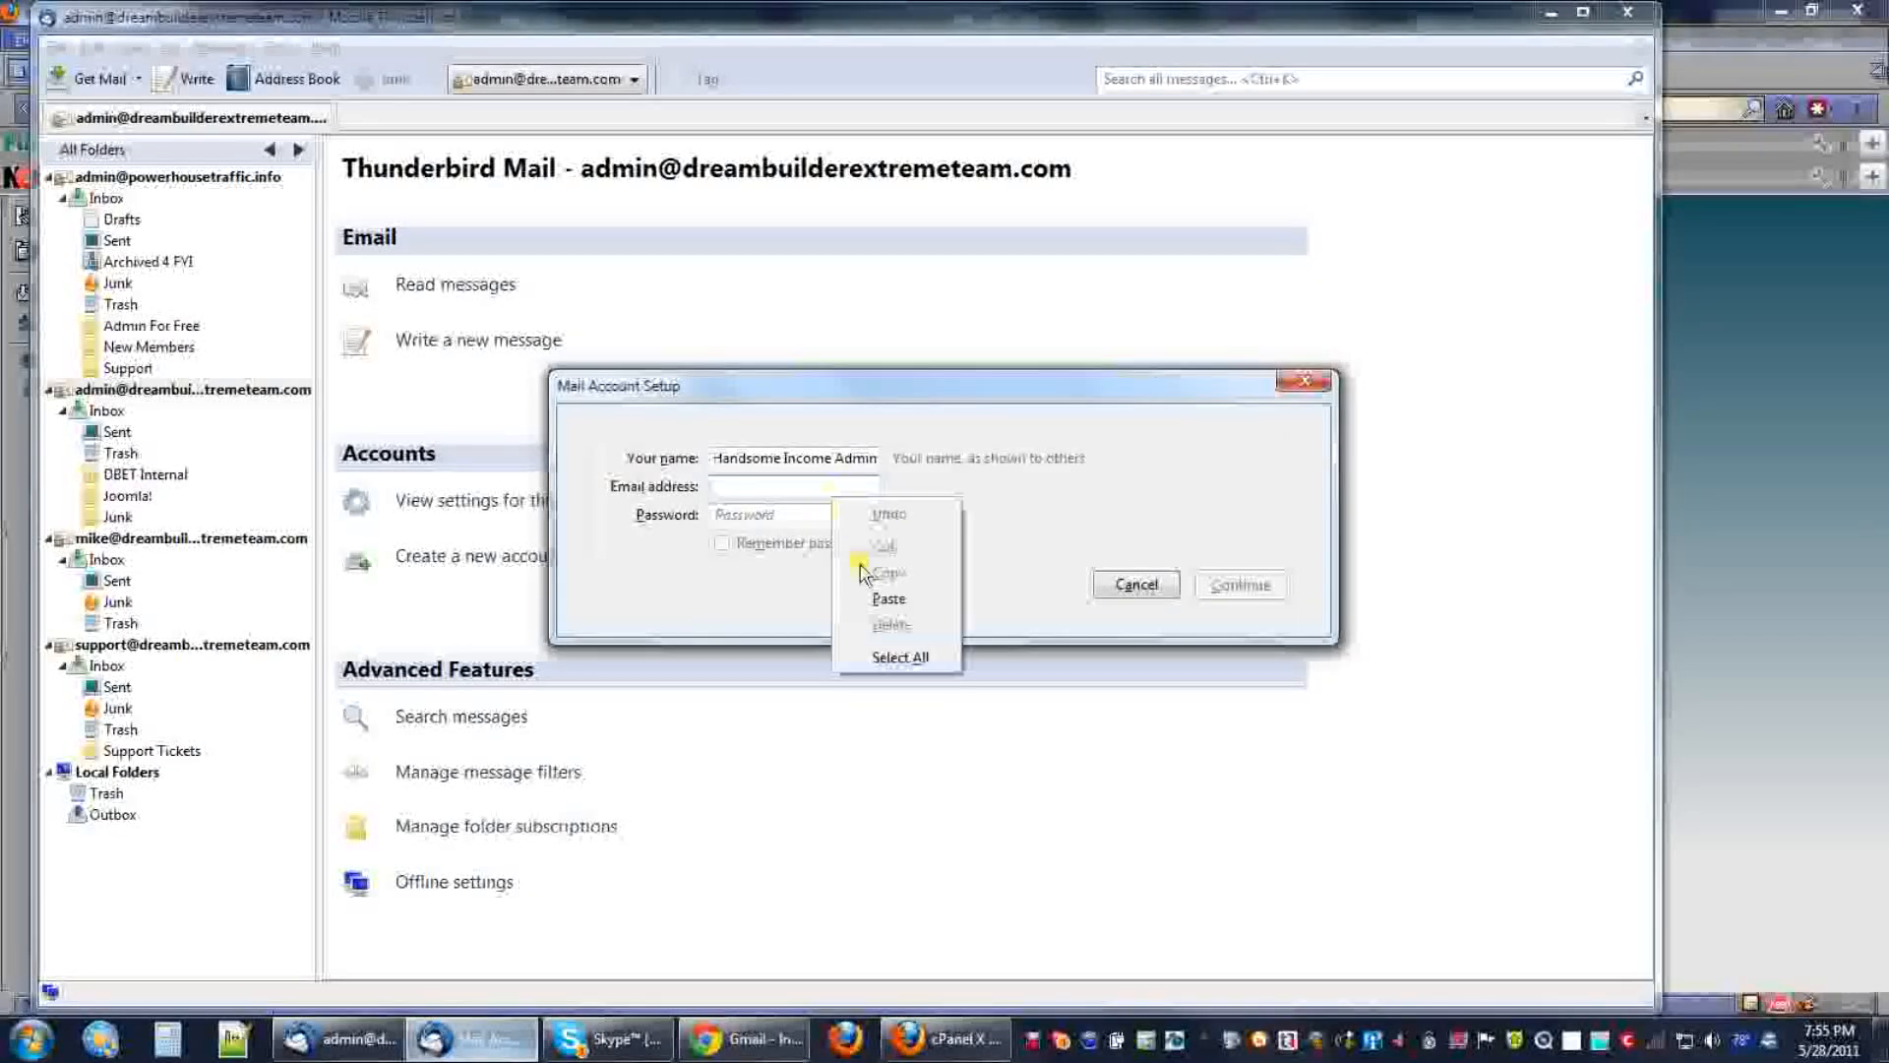
{"action": "left_click", "coordinate": [883, 602]}
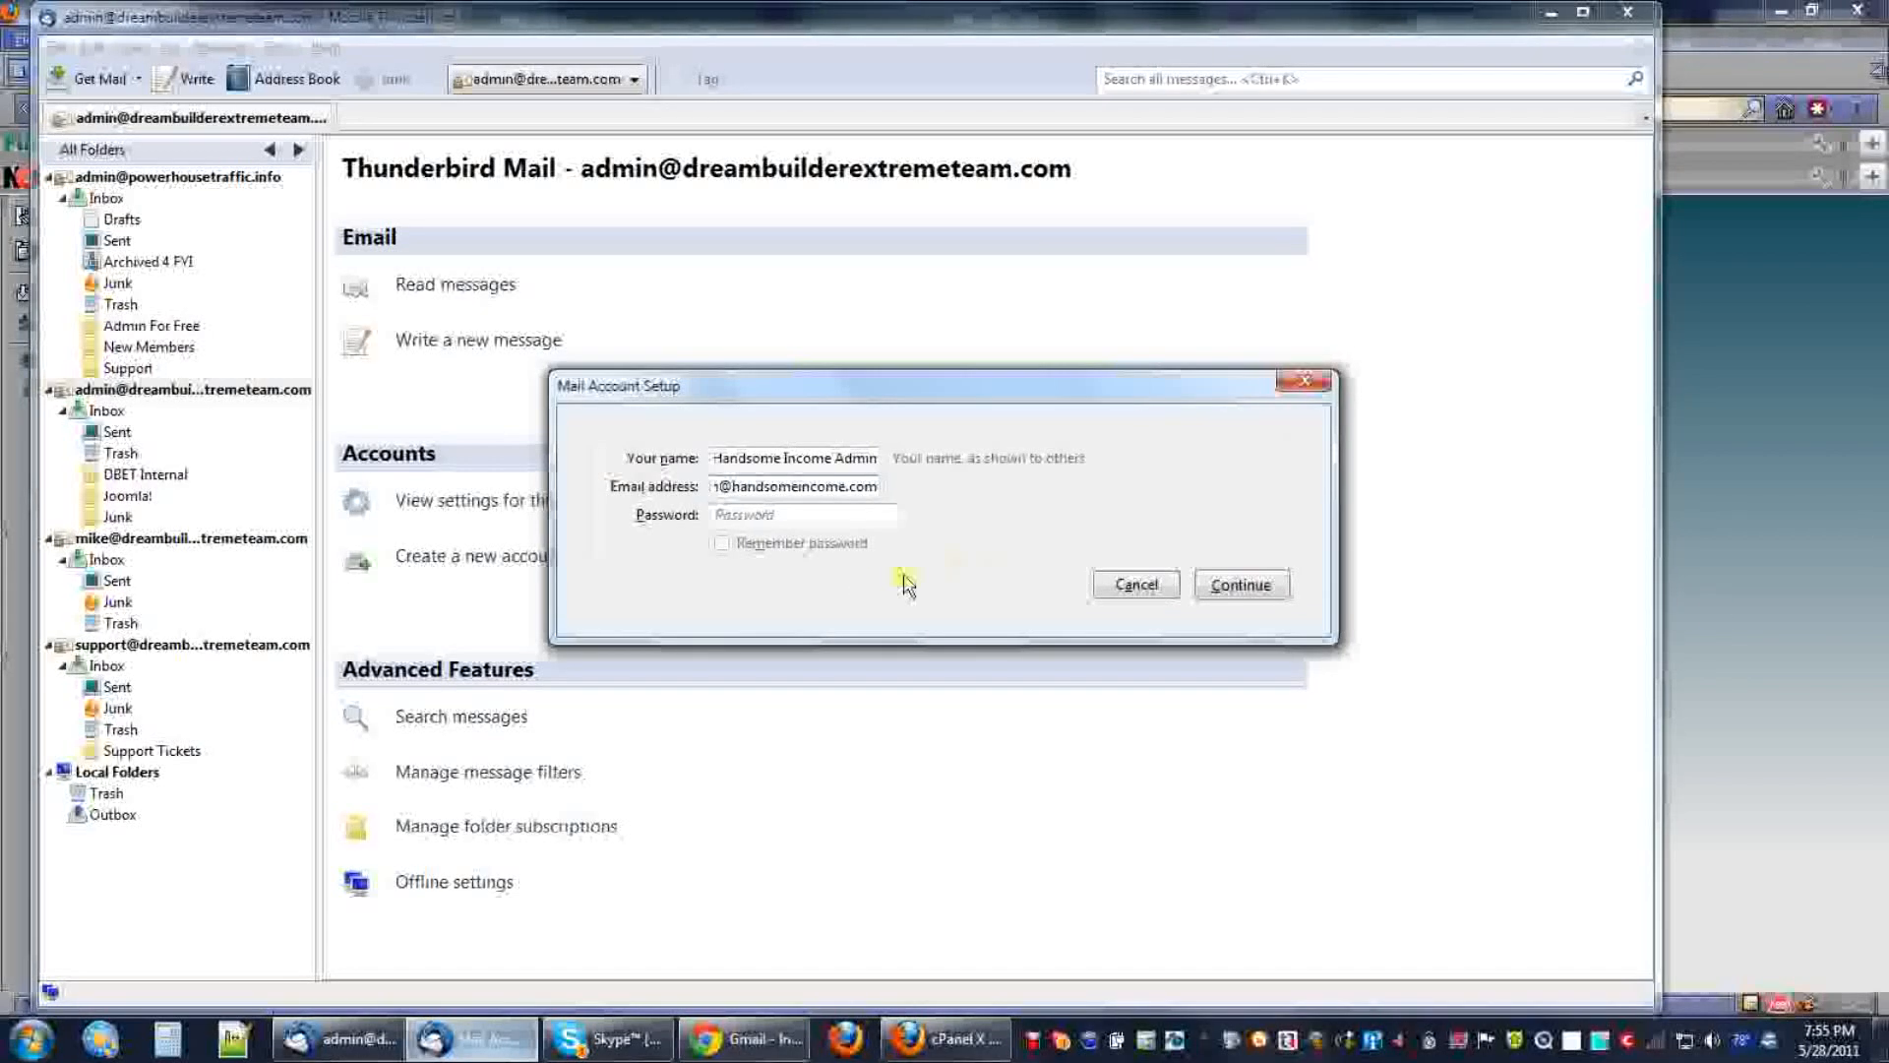
{"action": "left_click", "coordinate": [759, 518]}
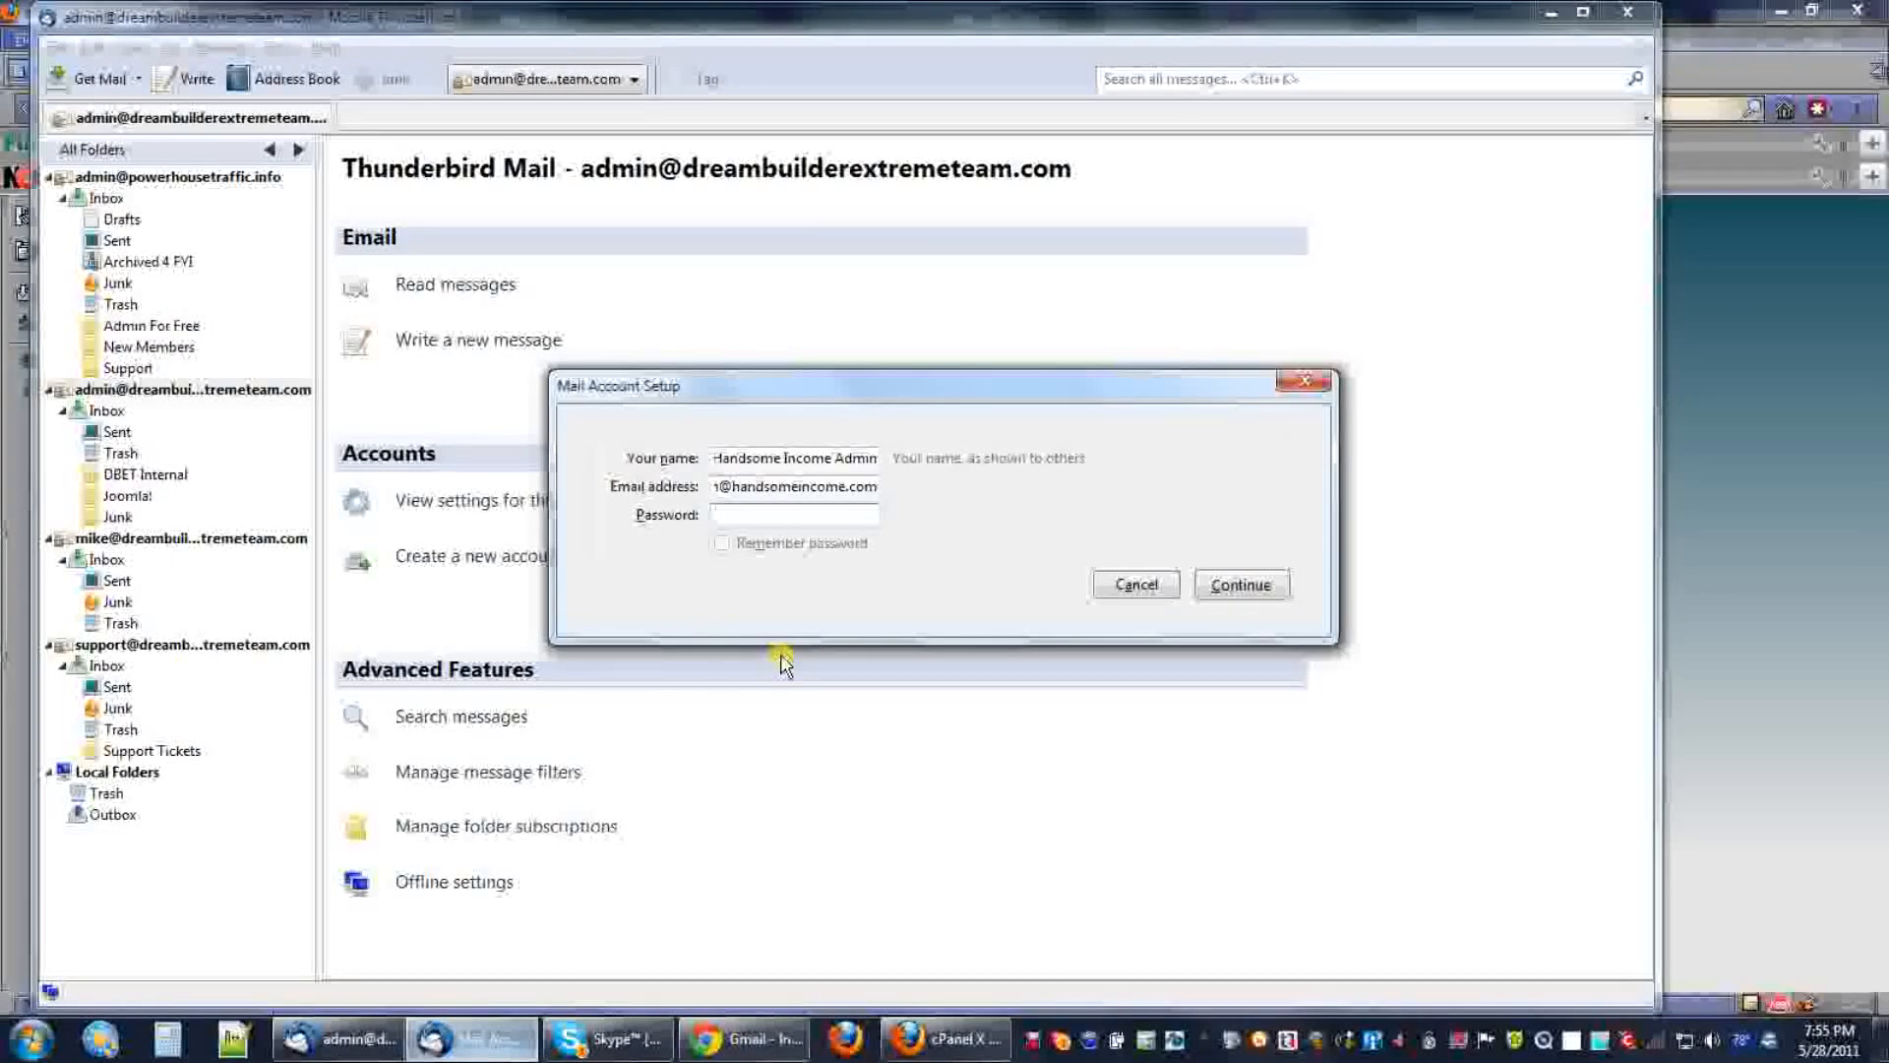
{"action": "type", "text": "••"}
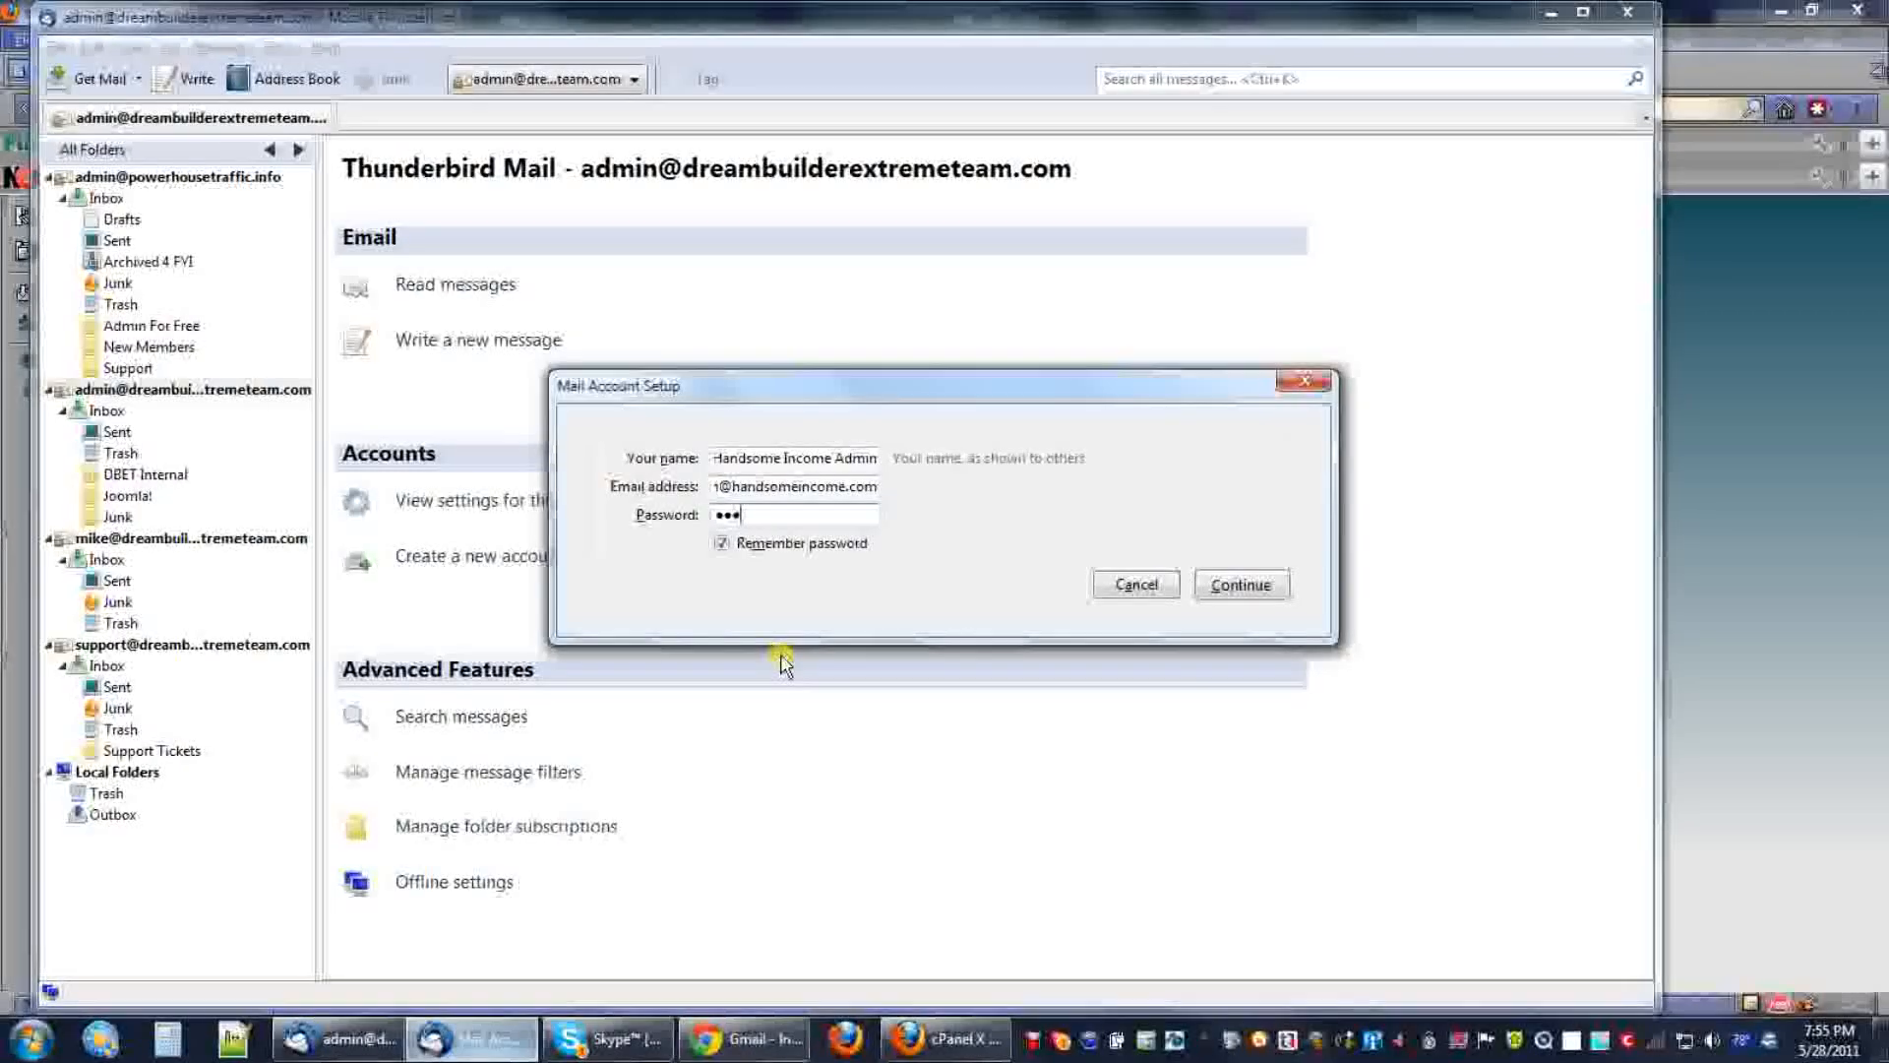
{"action": "type", "text": "•••••"}
{"action": "type", "text": "•"}
Accept the detected IMAP 143 and SMTP 587 STARTTLS settings and create the account.
{"action": "left_click", "coordinate": [1242, 589]}
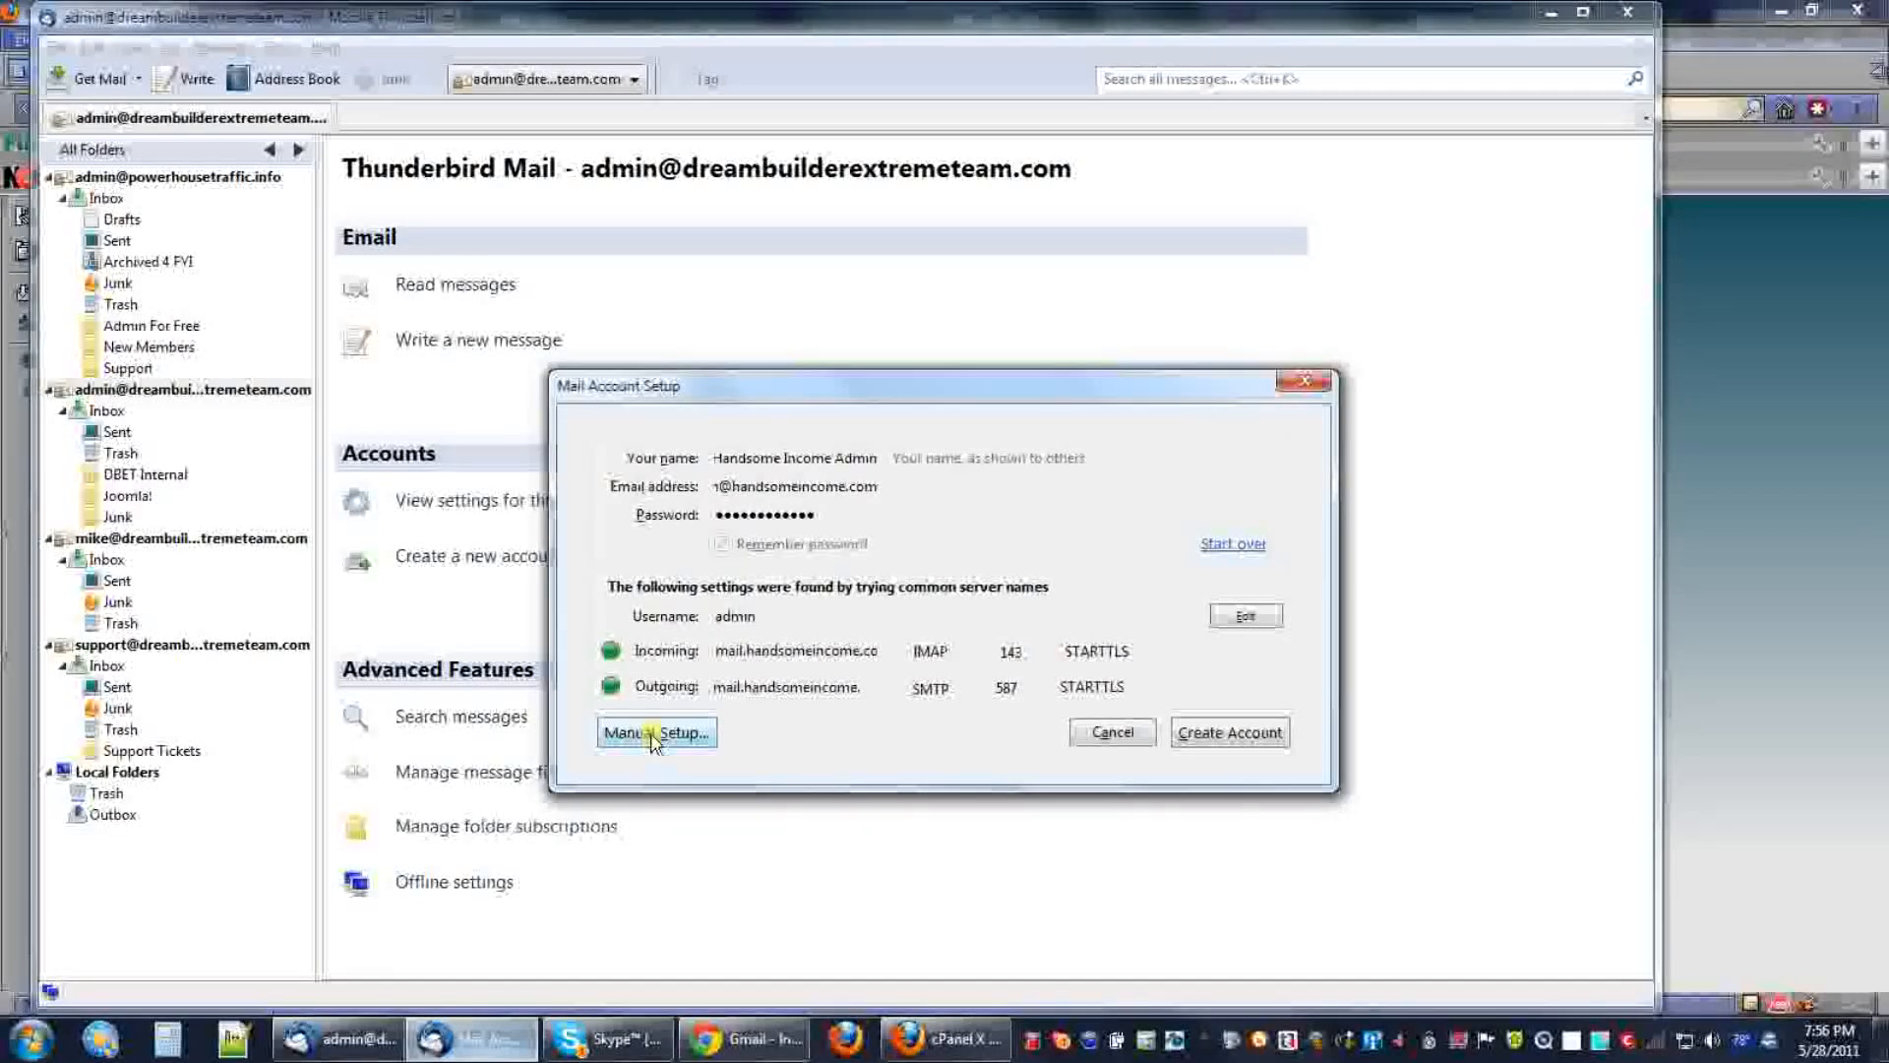
{"action": "left_click", "coordinate": [1226, 733]}
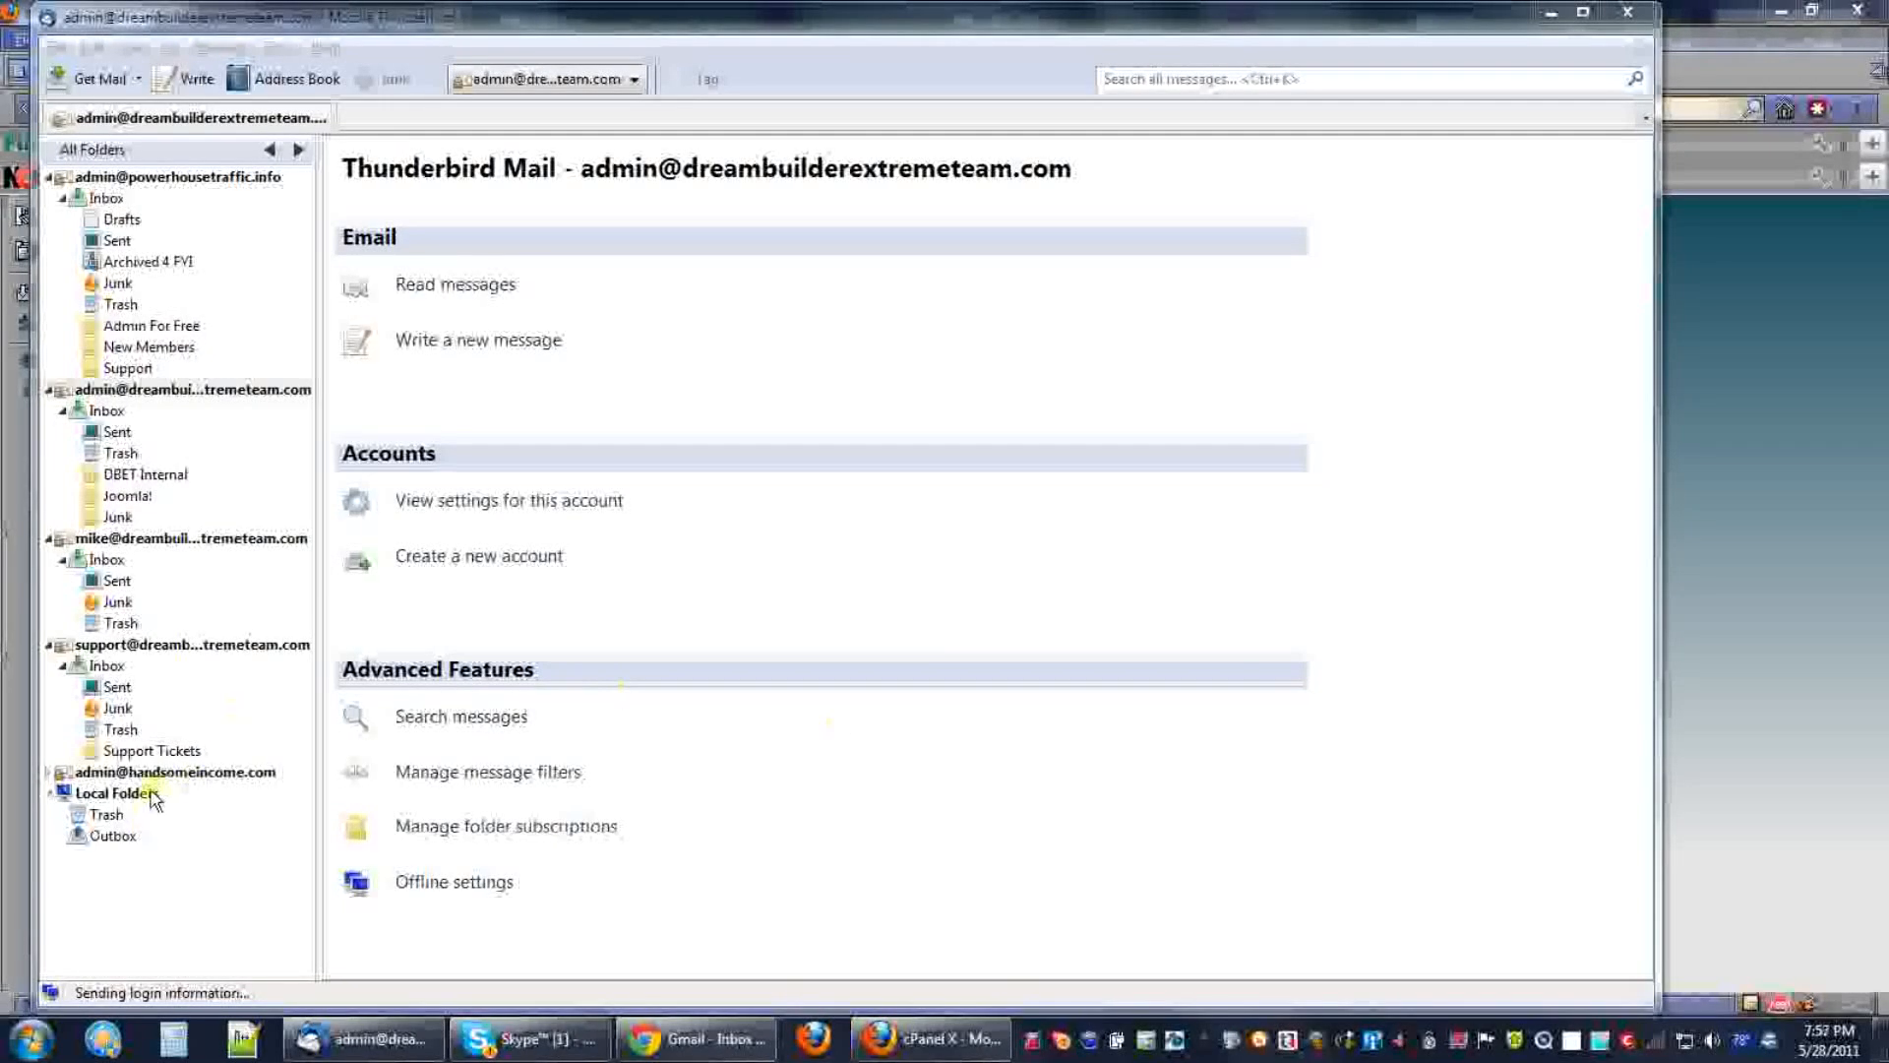
Expand the new account, open its Inbox, and sort messages by Date, newest first.
{"action": "left_click", "coordinate": [46, 774]}
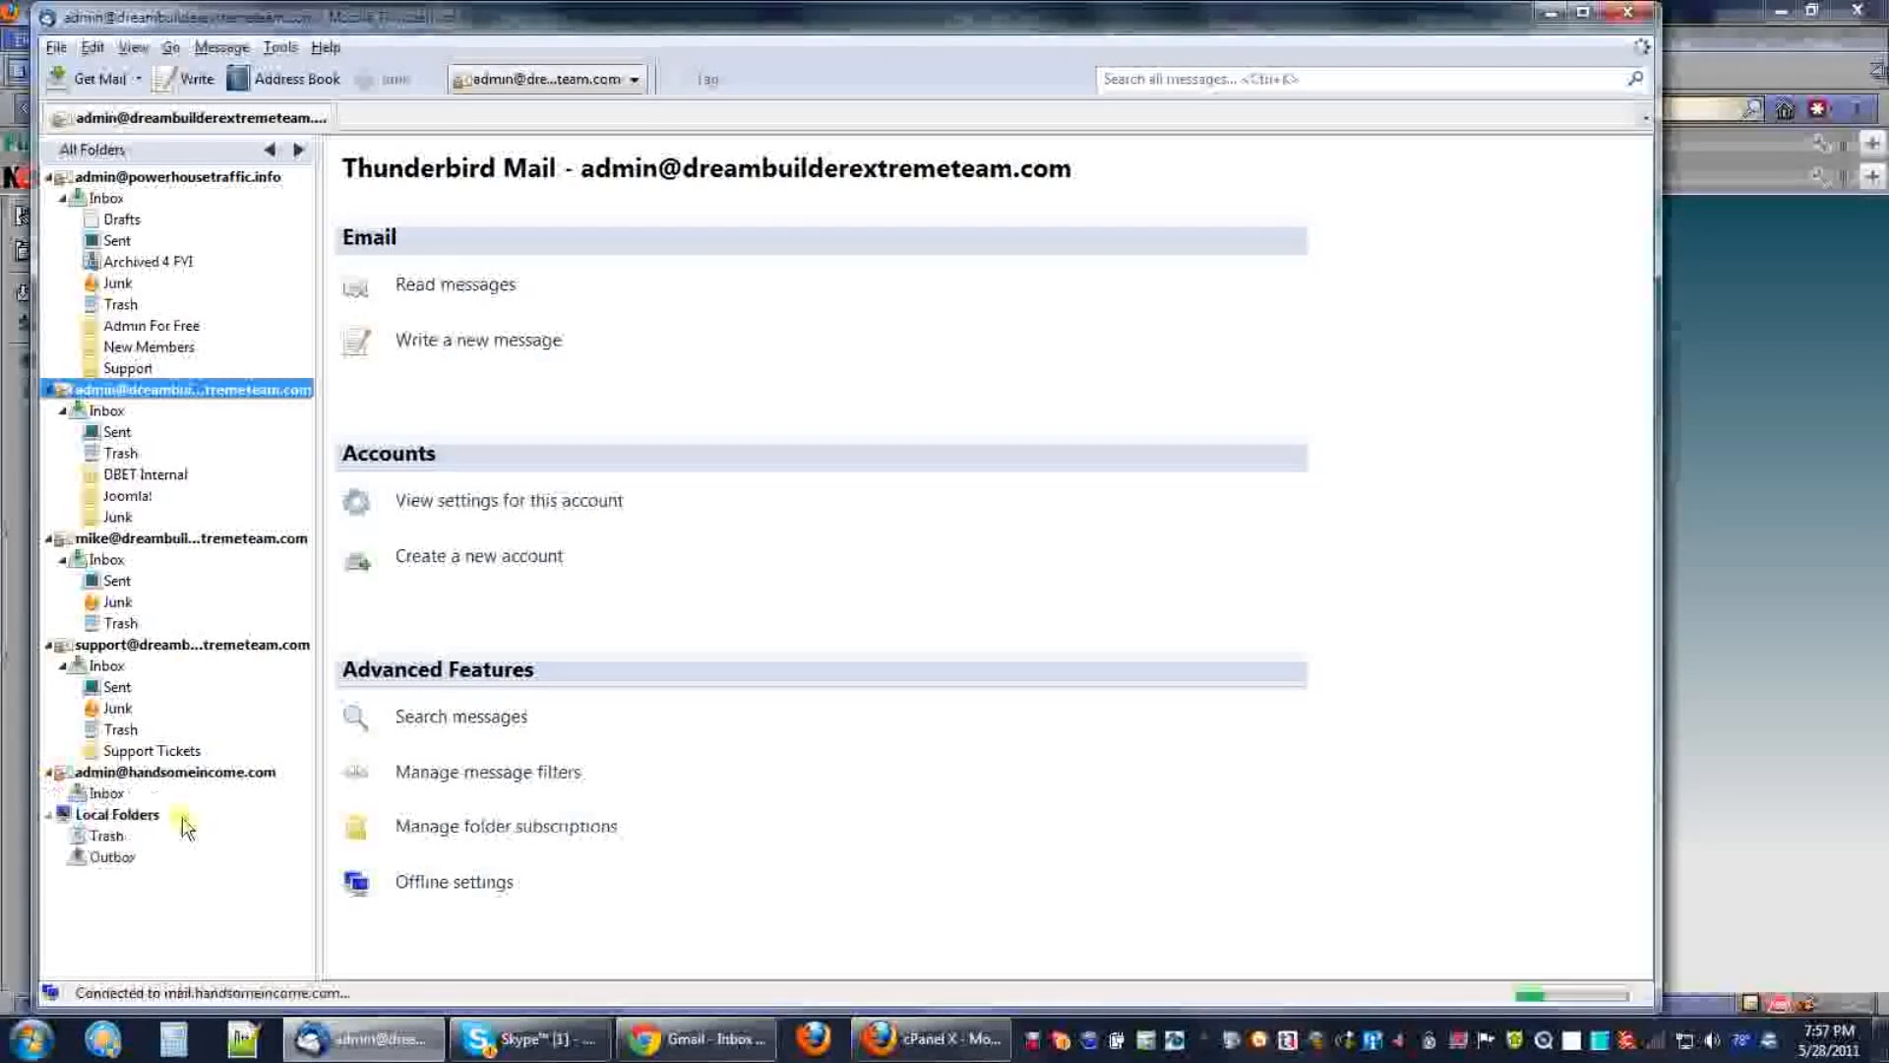
{"action": "left_click", "coordinate": [145, 772]}
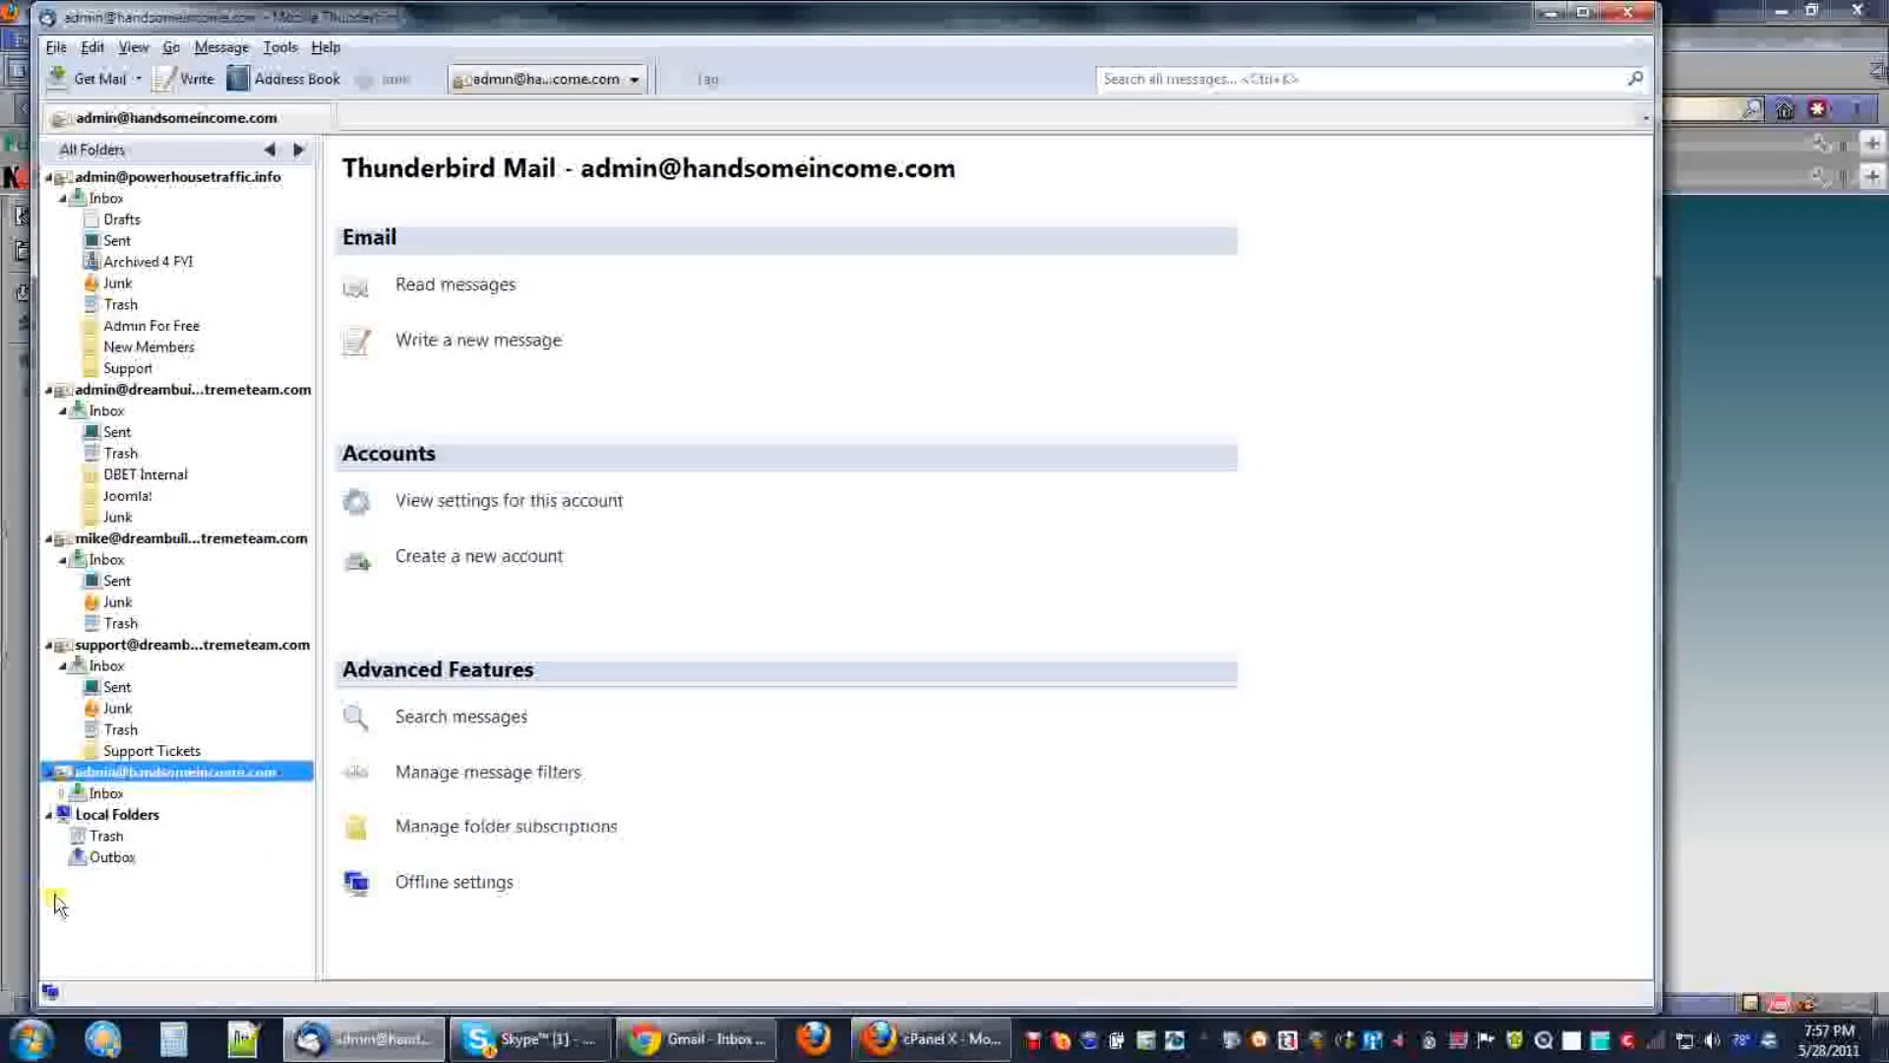
{"action": "left_click", "coordinate": [104, 793]}
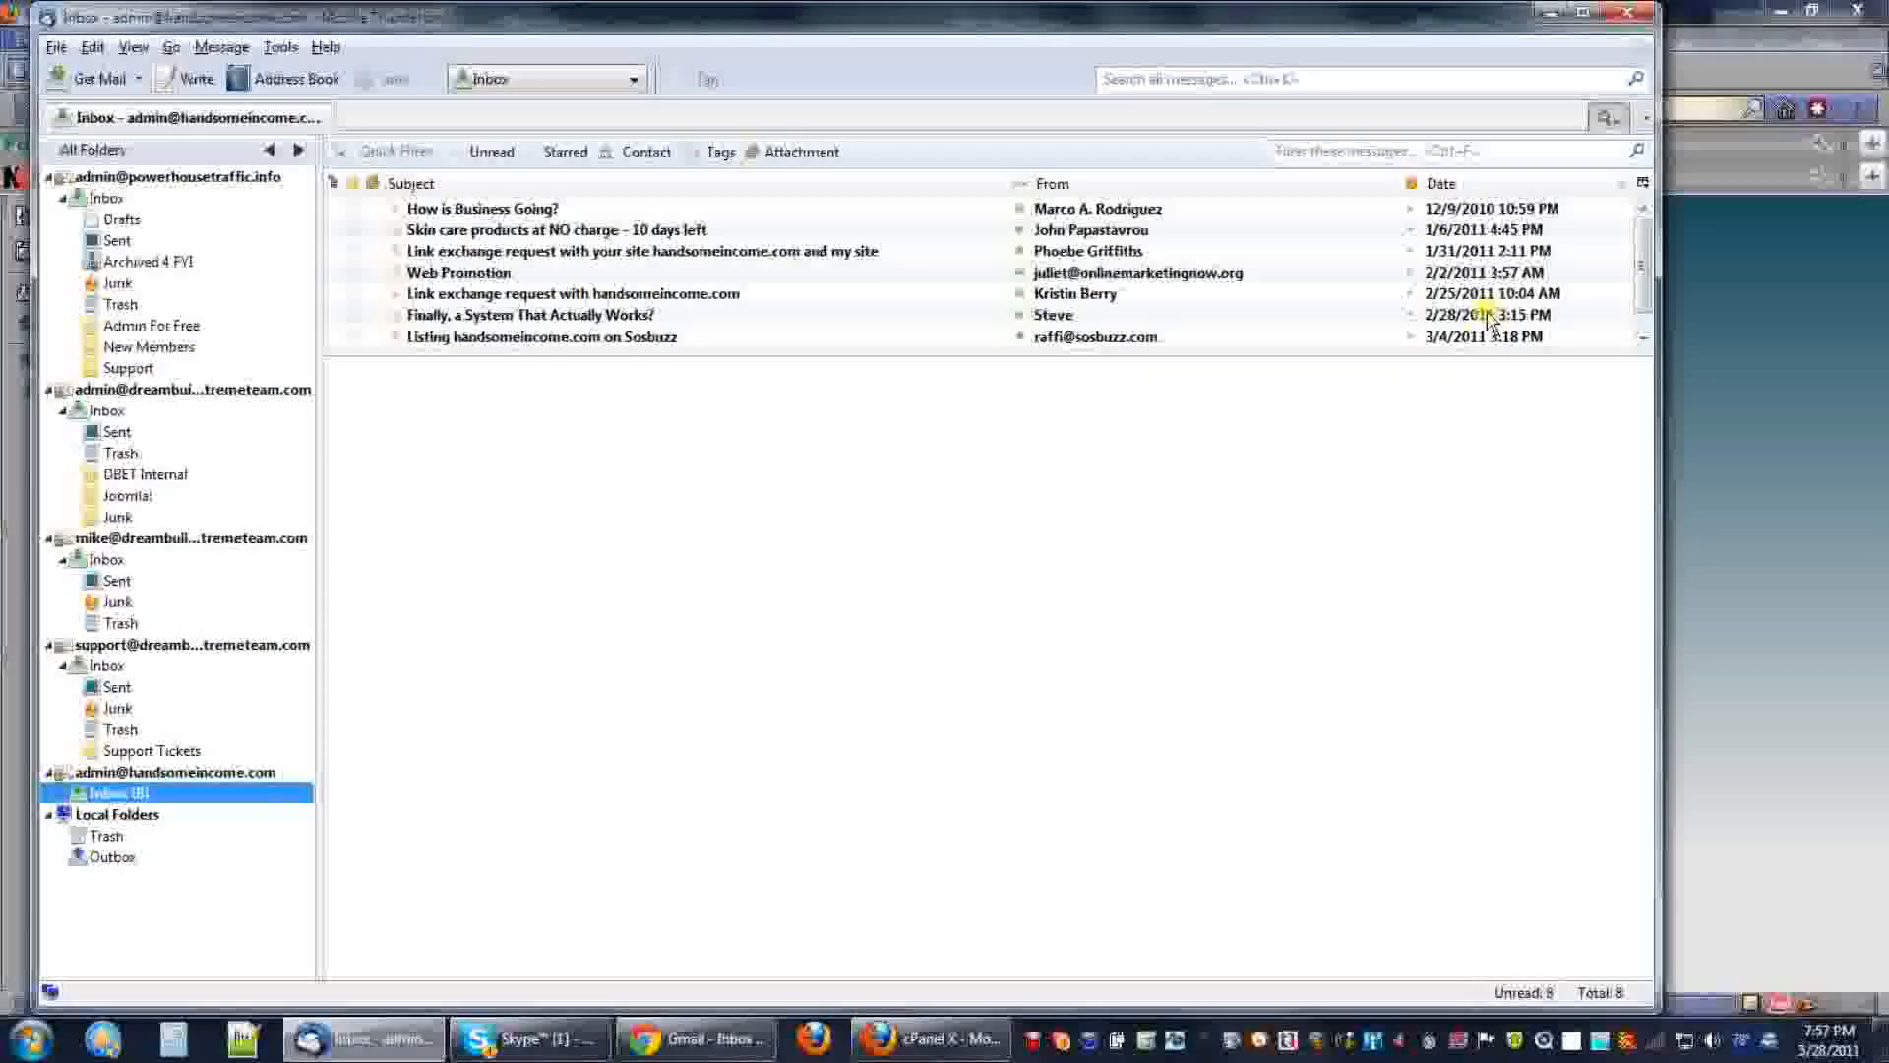
{"action": "left_click", "coordinate": [1619, 189]}
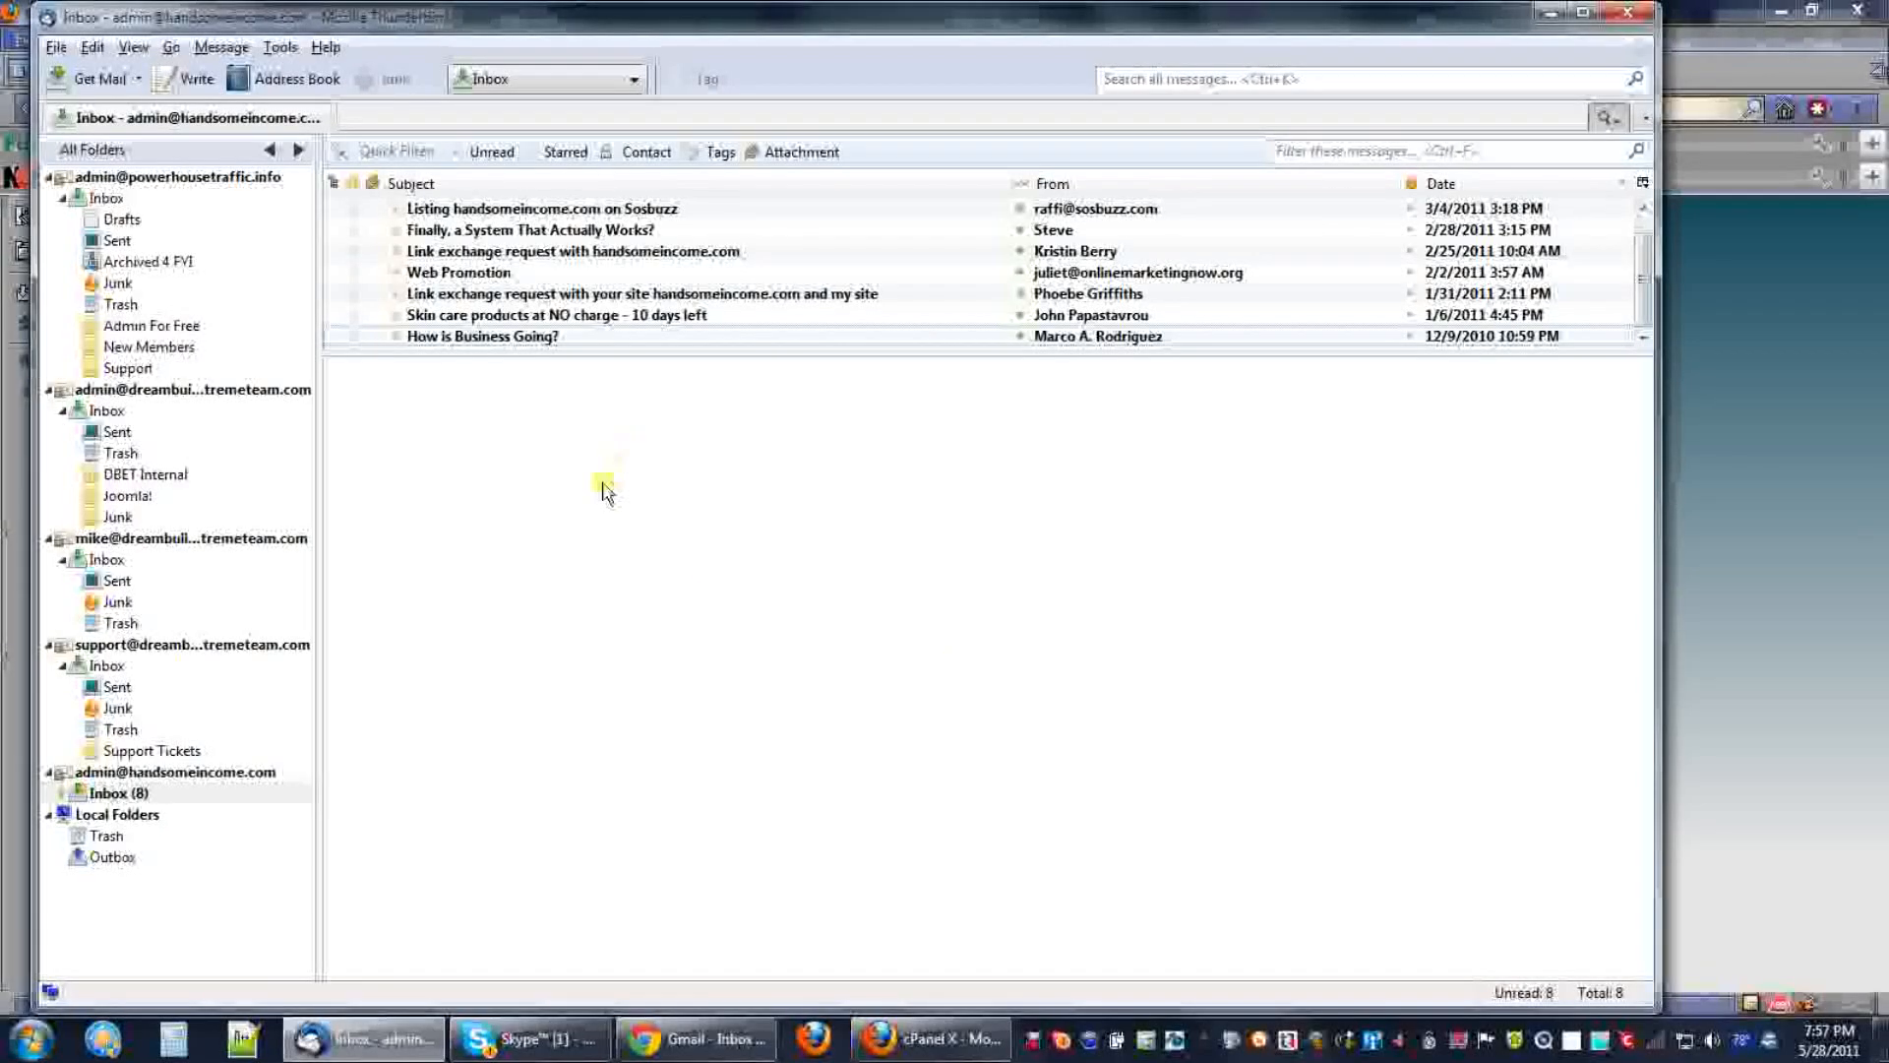
From Gmail, send a 'testing' message with body '1 2 3' to the new account, then return to Thunderbird.
{"action": "left_click", "coordinate": [711, 1045]}
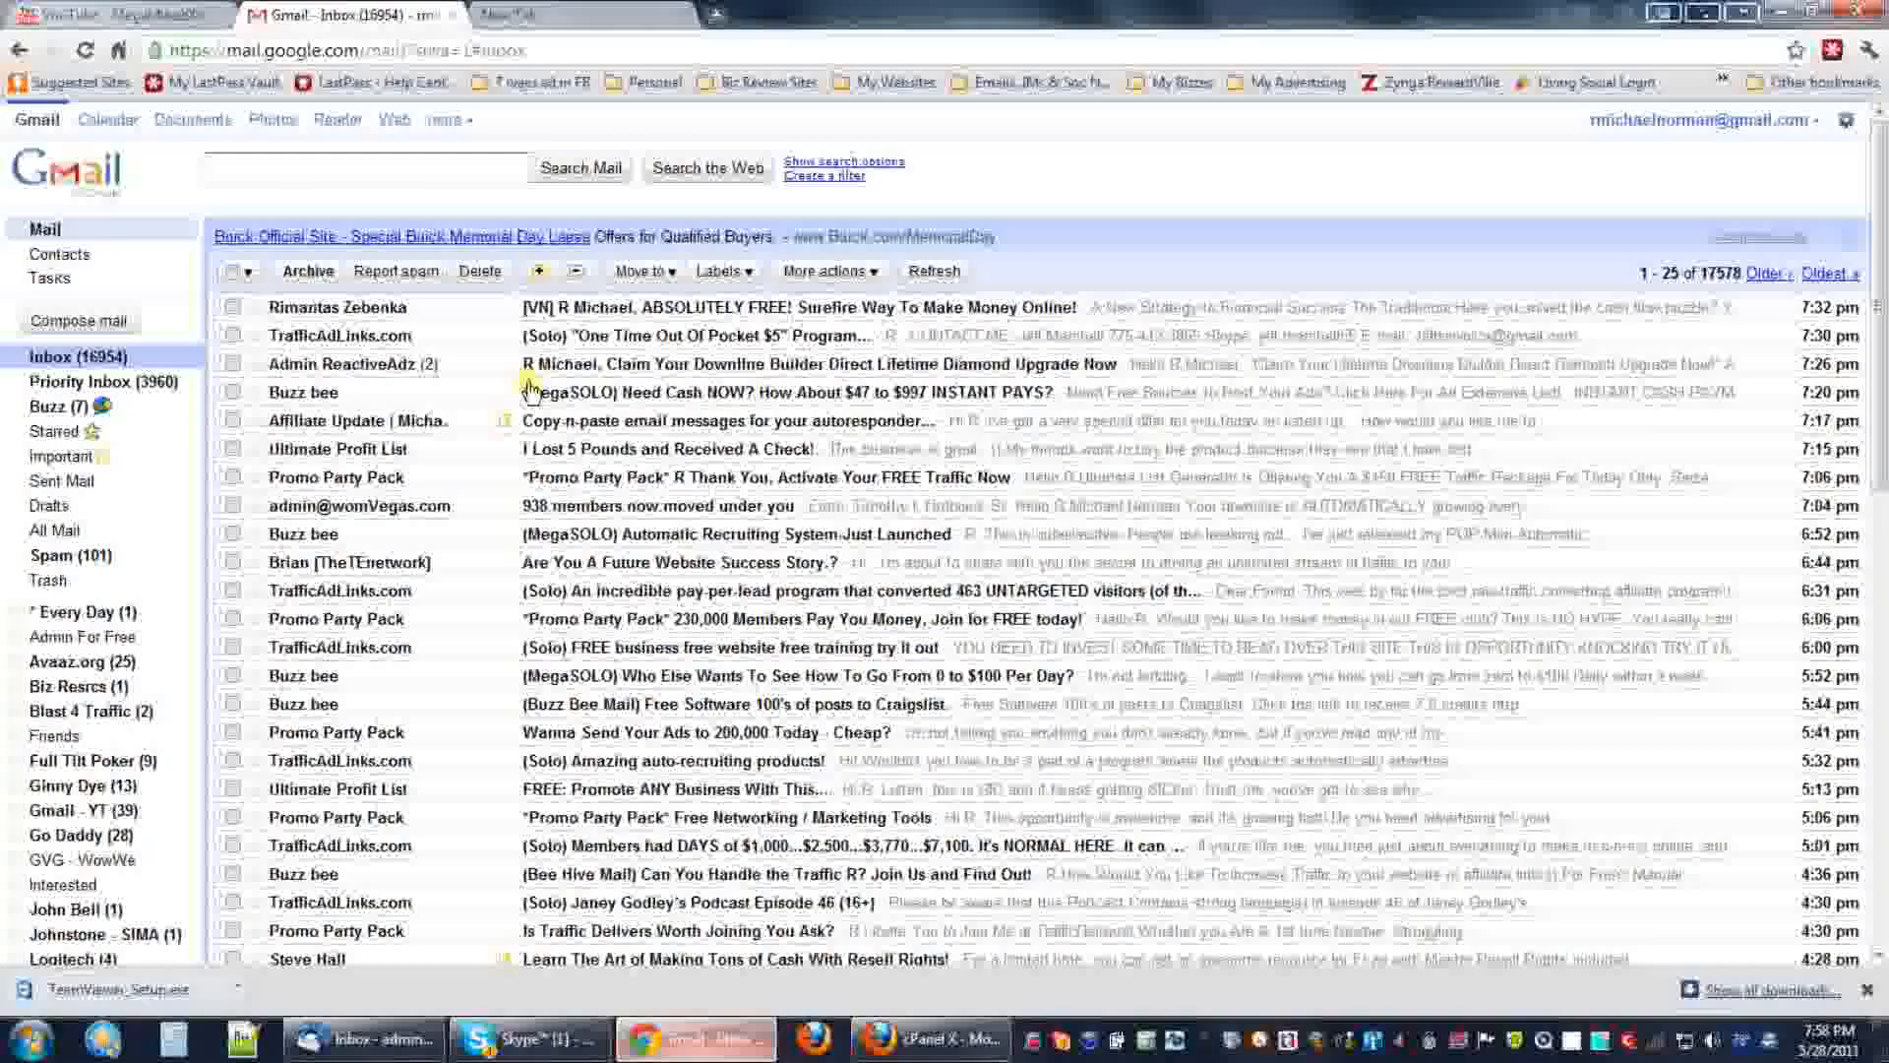
{"action": "left_click", "coordinate": [54, 323]}
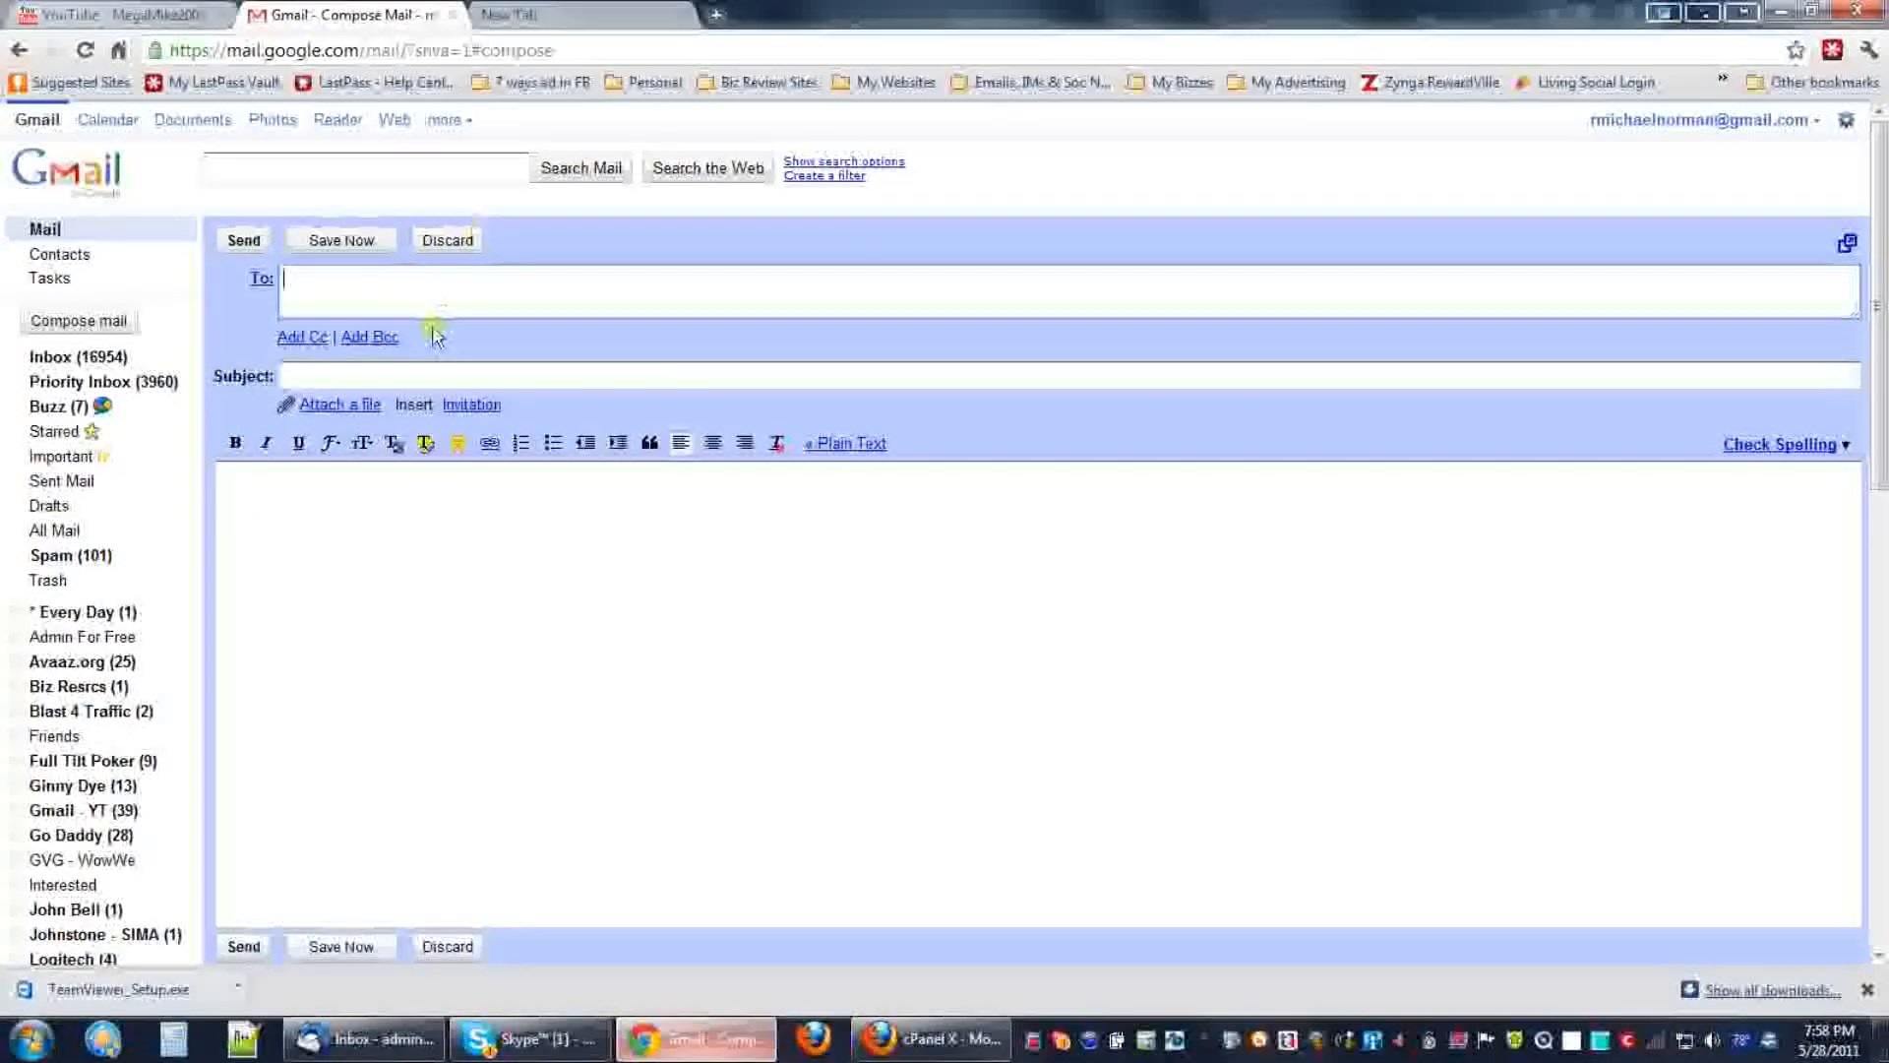
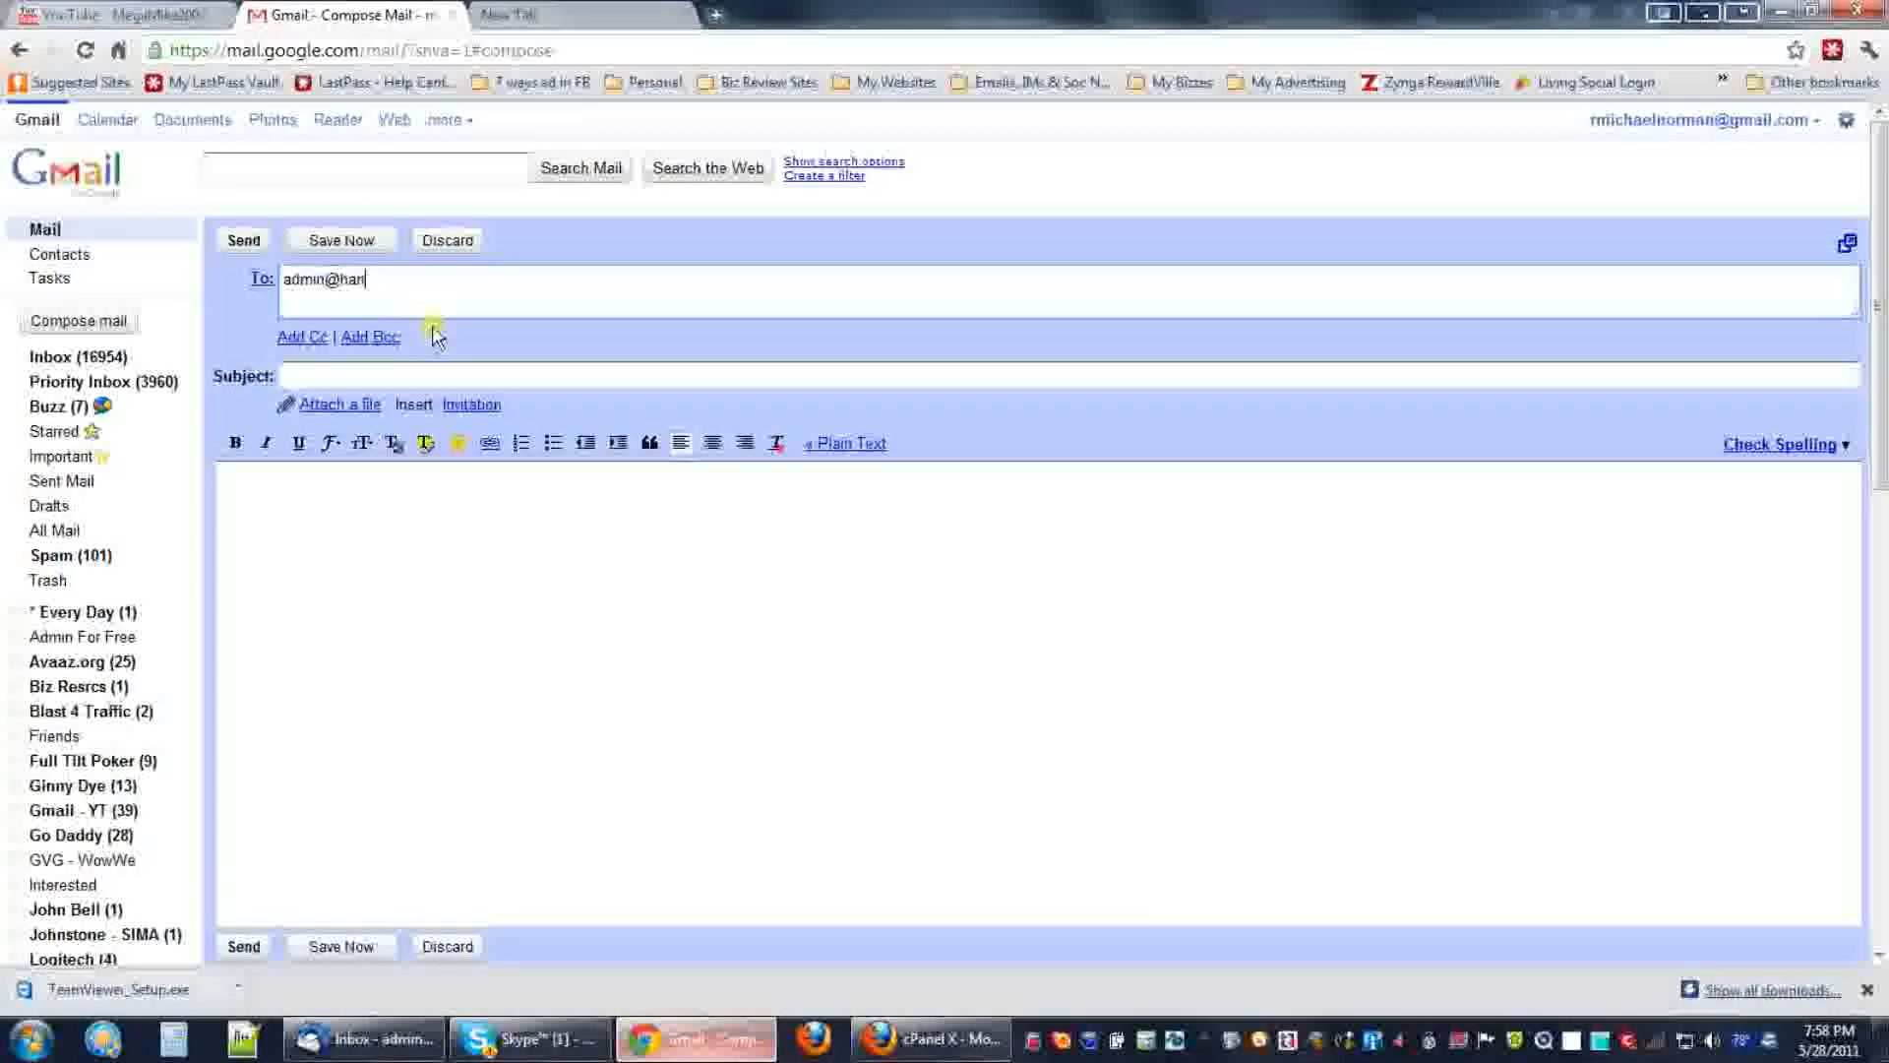
{"action": "key", "text": "Tab"}
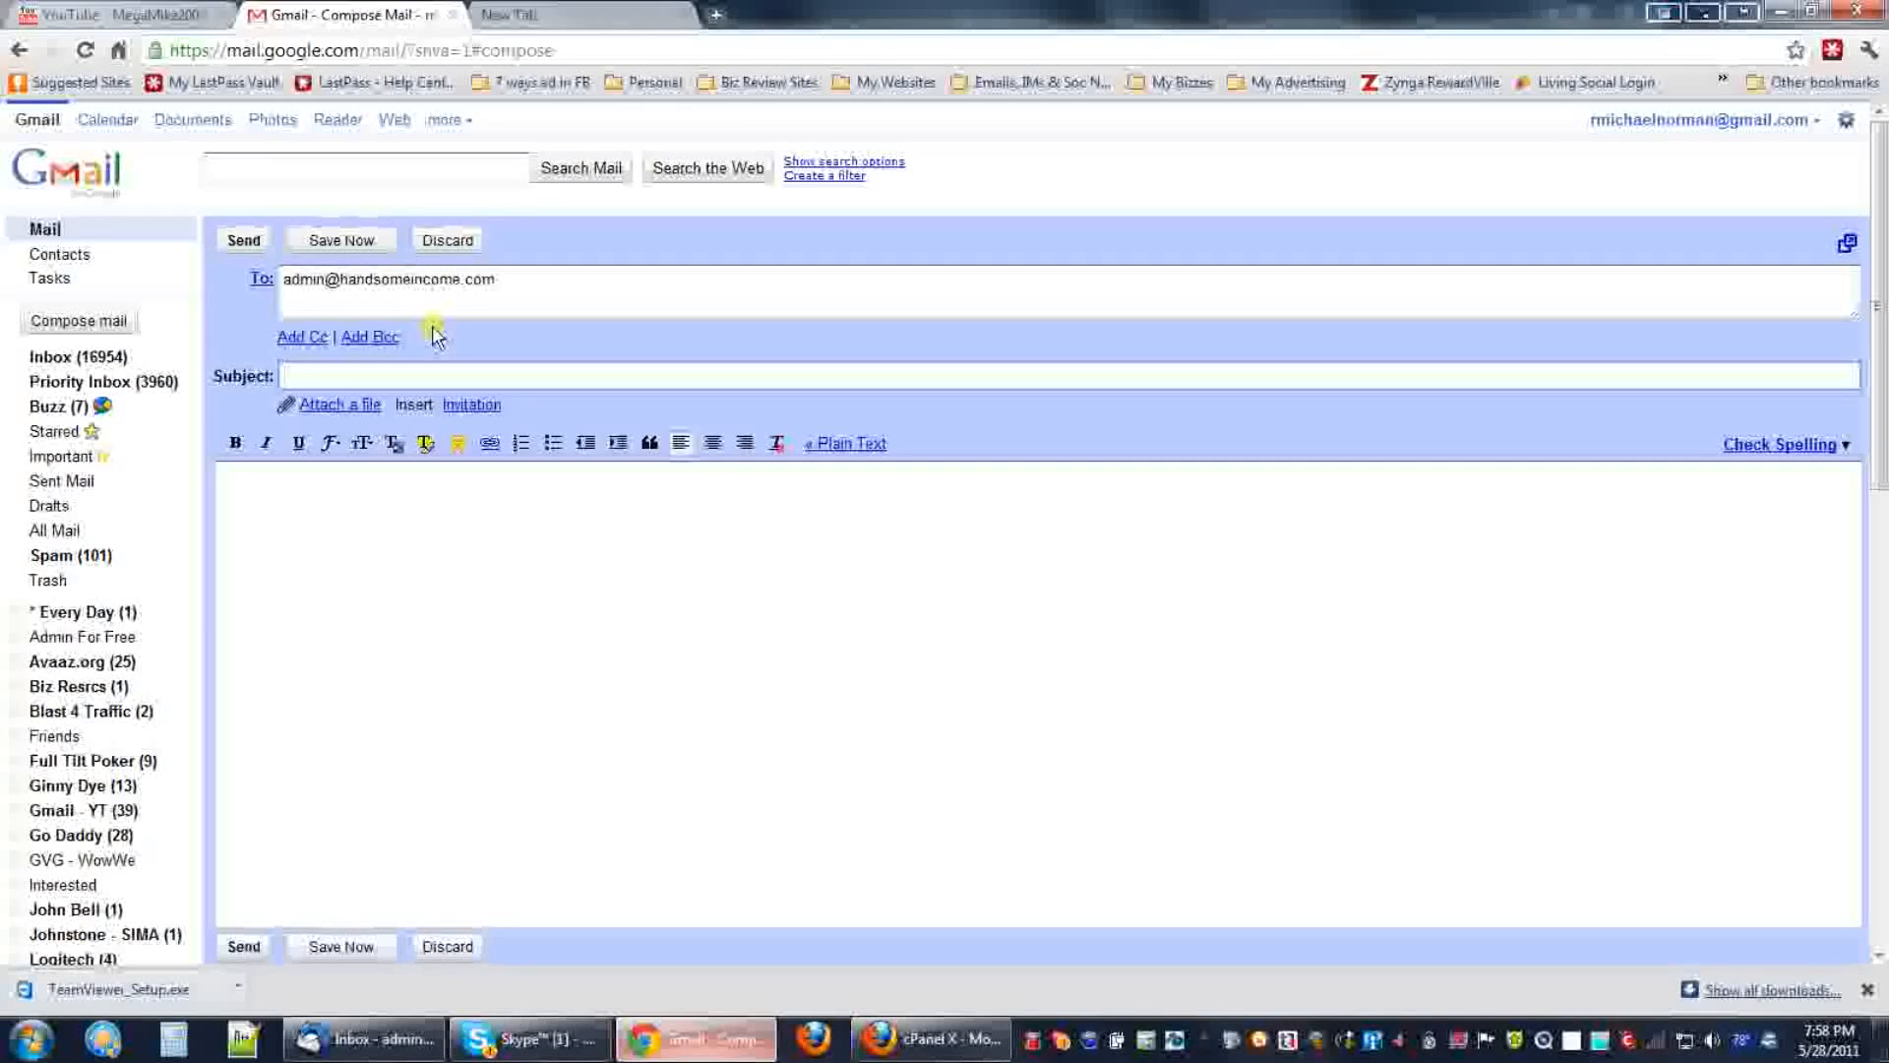
{"action": "type", "text": "testing.... .."}
{"action": "key", "text": "Tab"}
{"action": "type", "text": "1 3"}
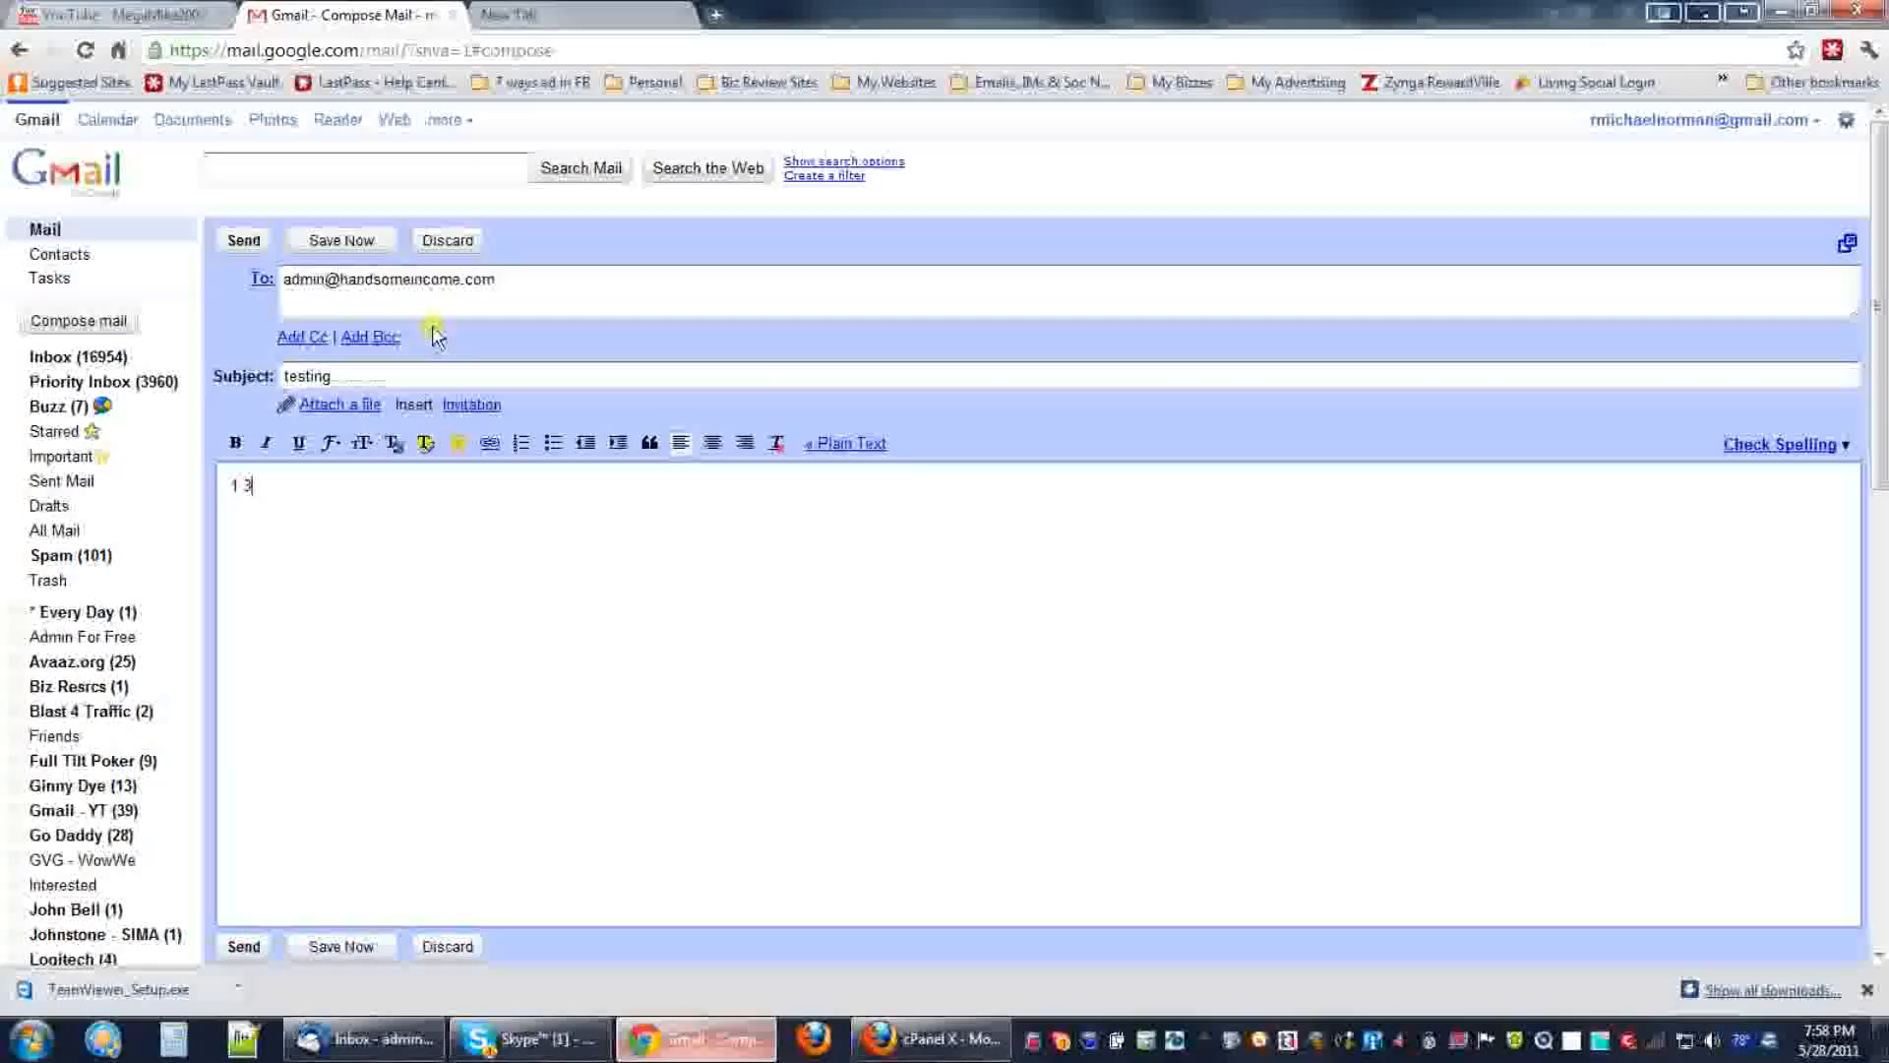
{"action": "type", "text": " 3"}
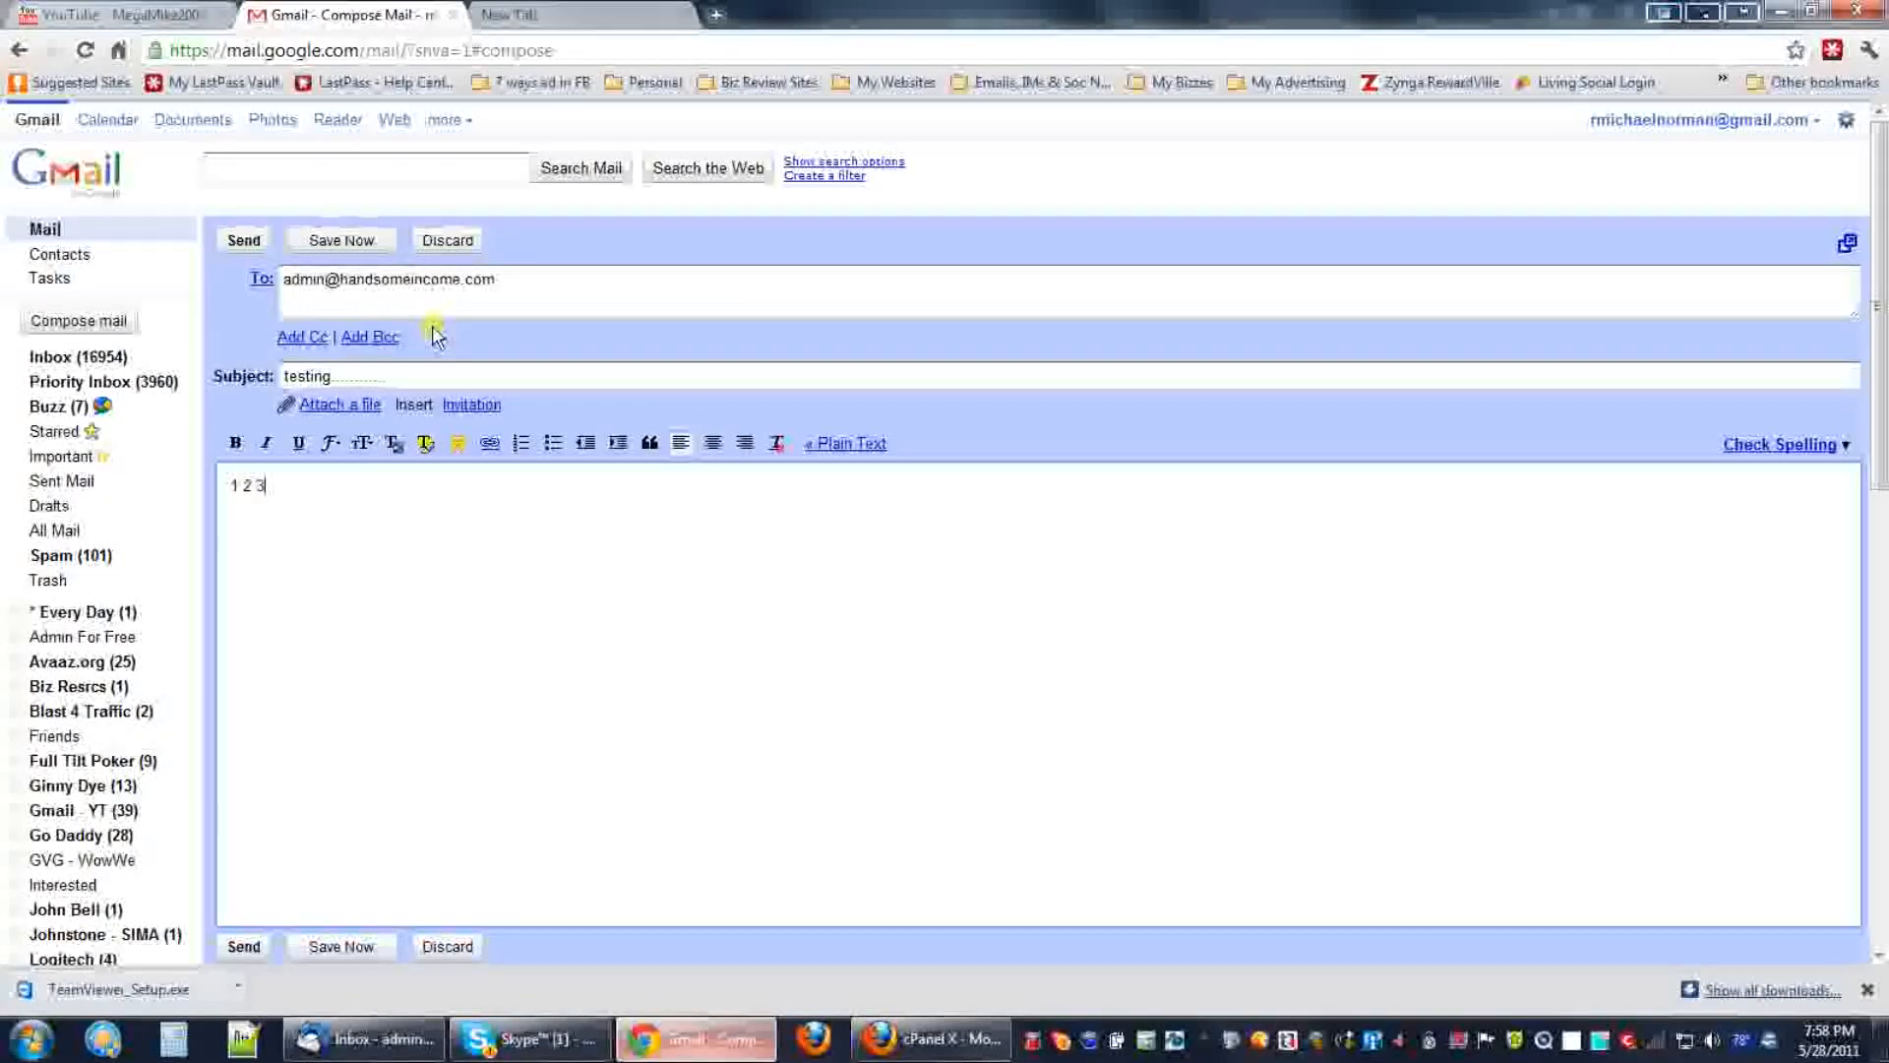
{"action": "left_click", "coordinate": [243, 241]}
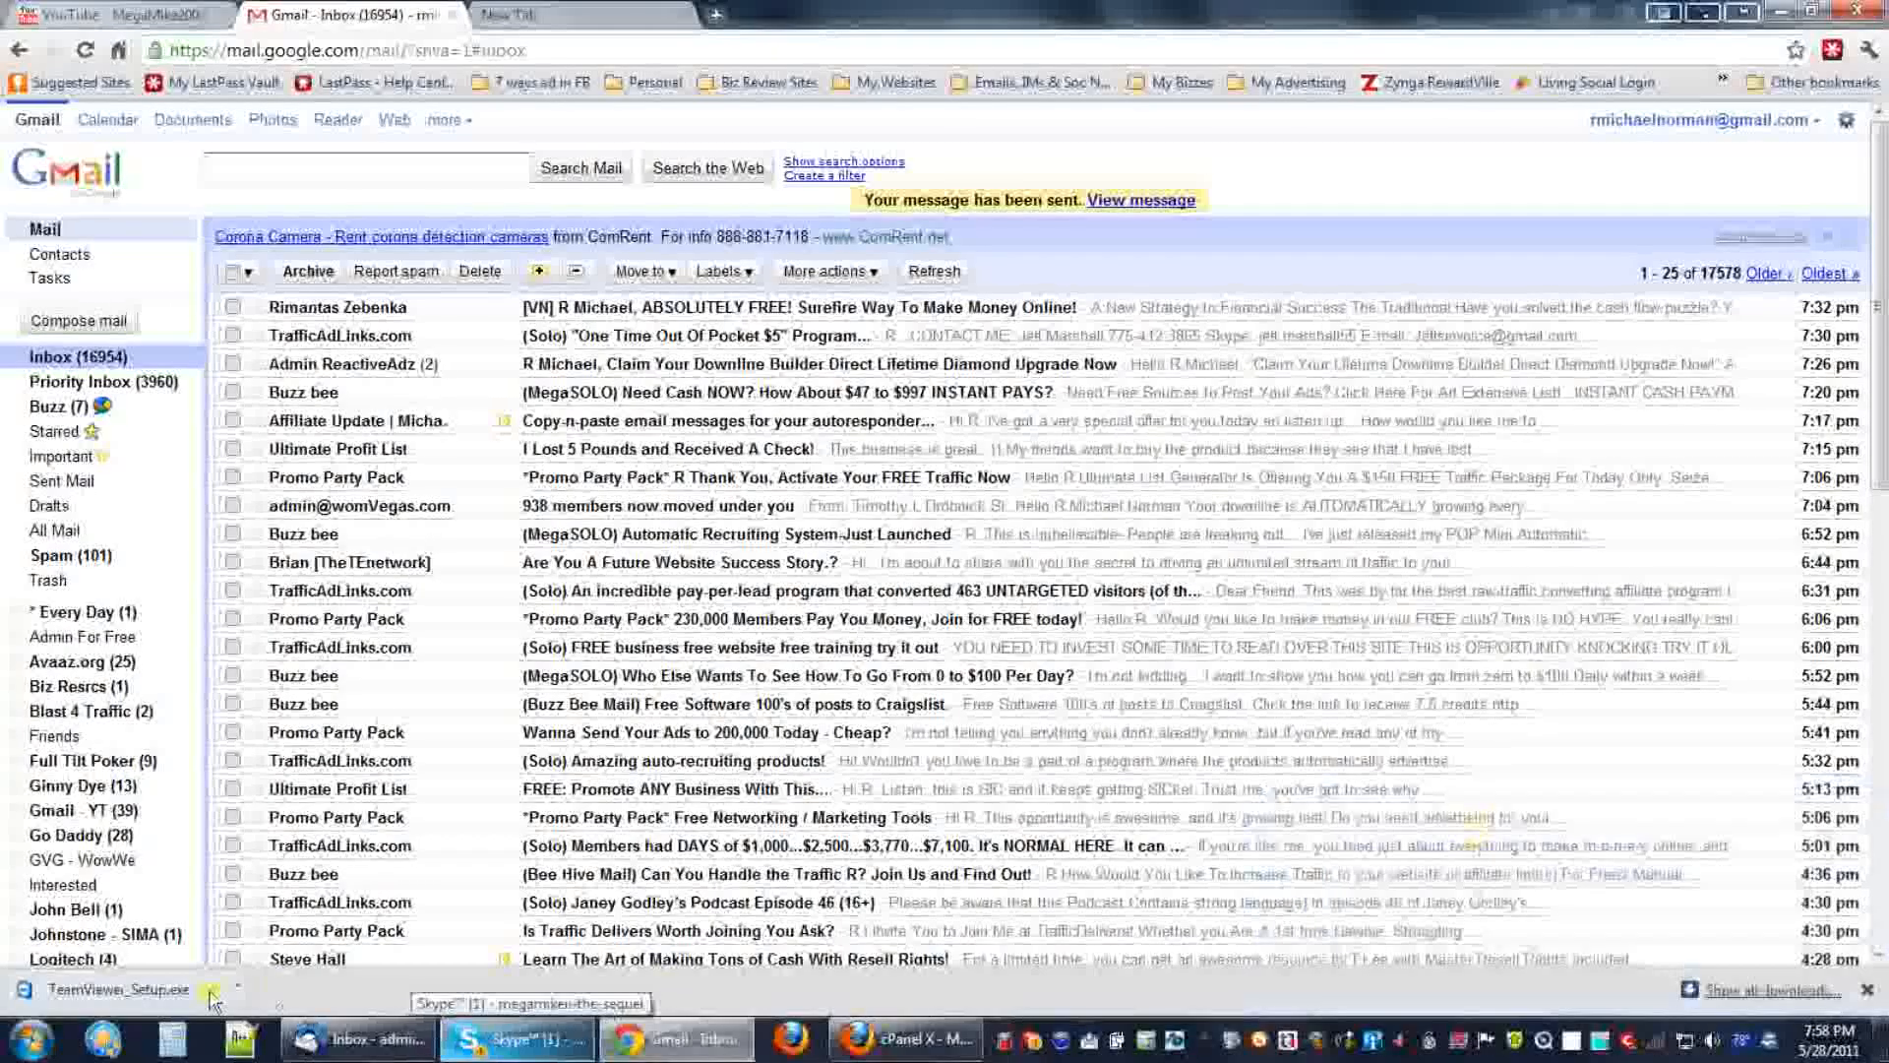
{"action": "left_click", "coordinate": [359, 1038]}
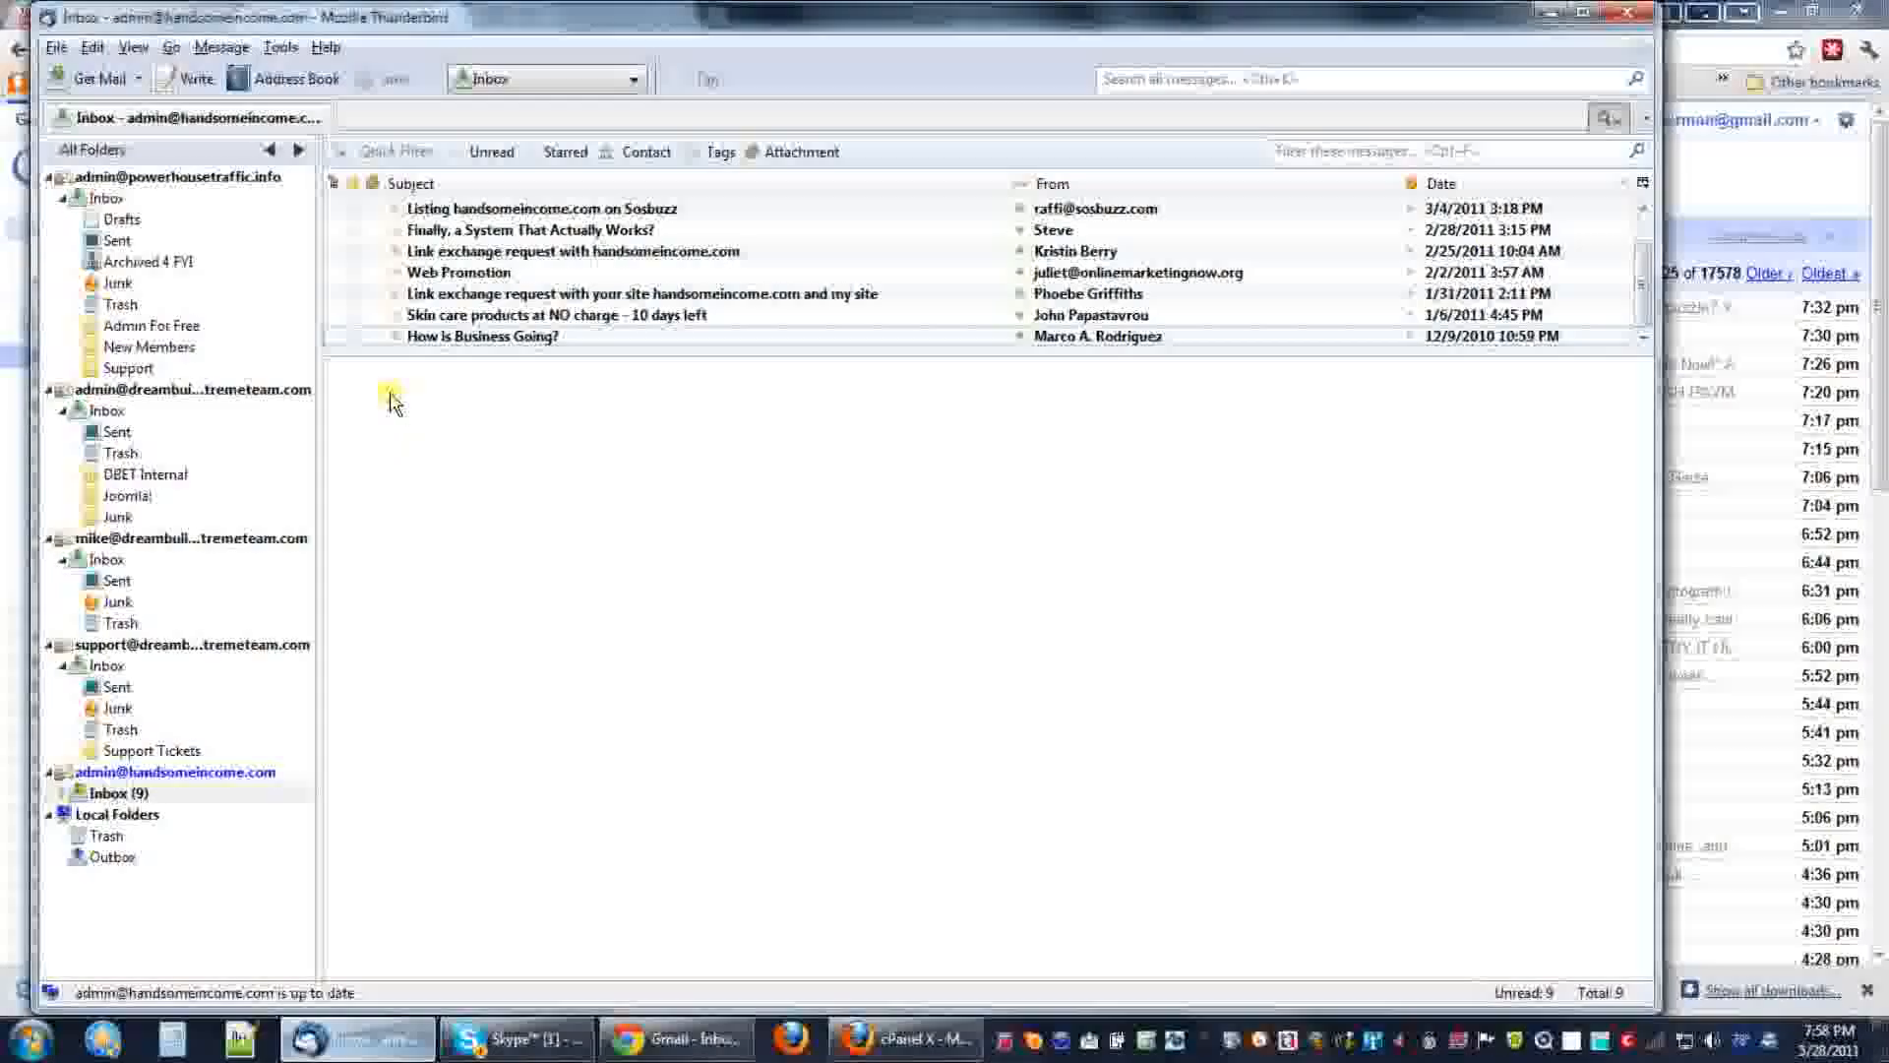
Fetch new mail in the new inbox and open the arrived 'testing' message.
{"action": "left_click", "coordinate": [110, 795]}
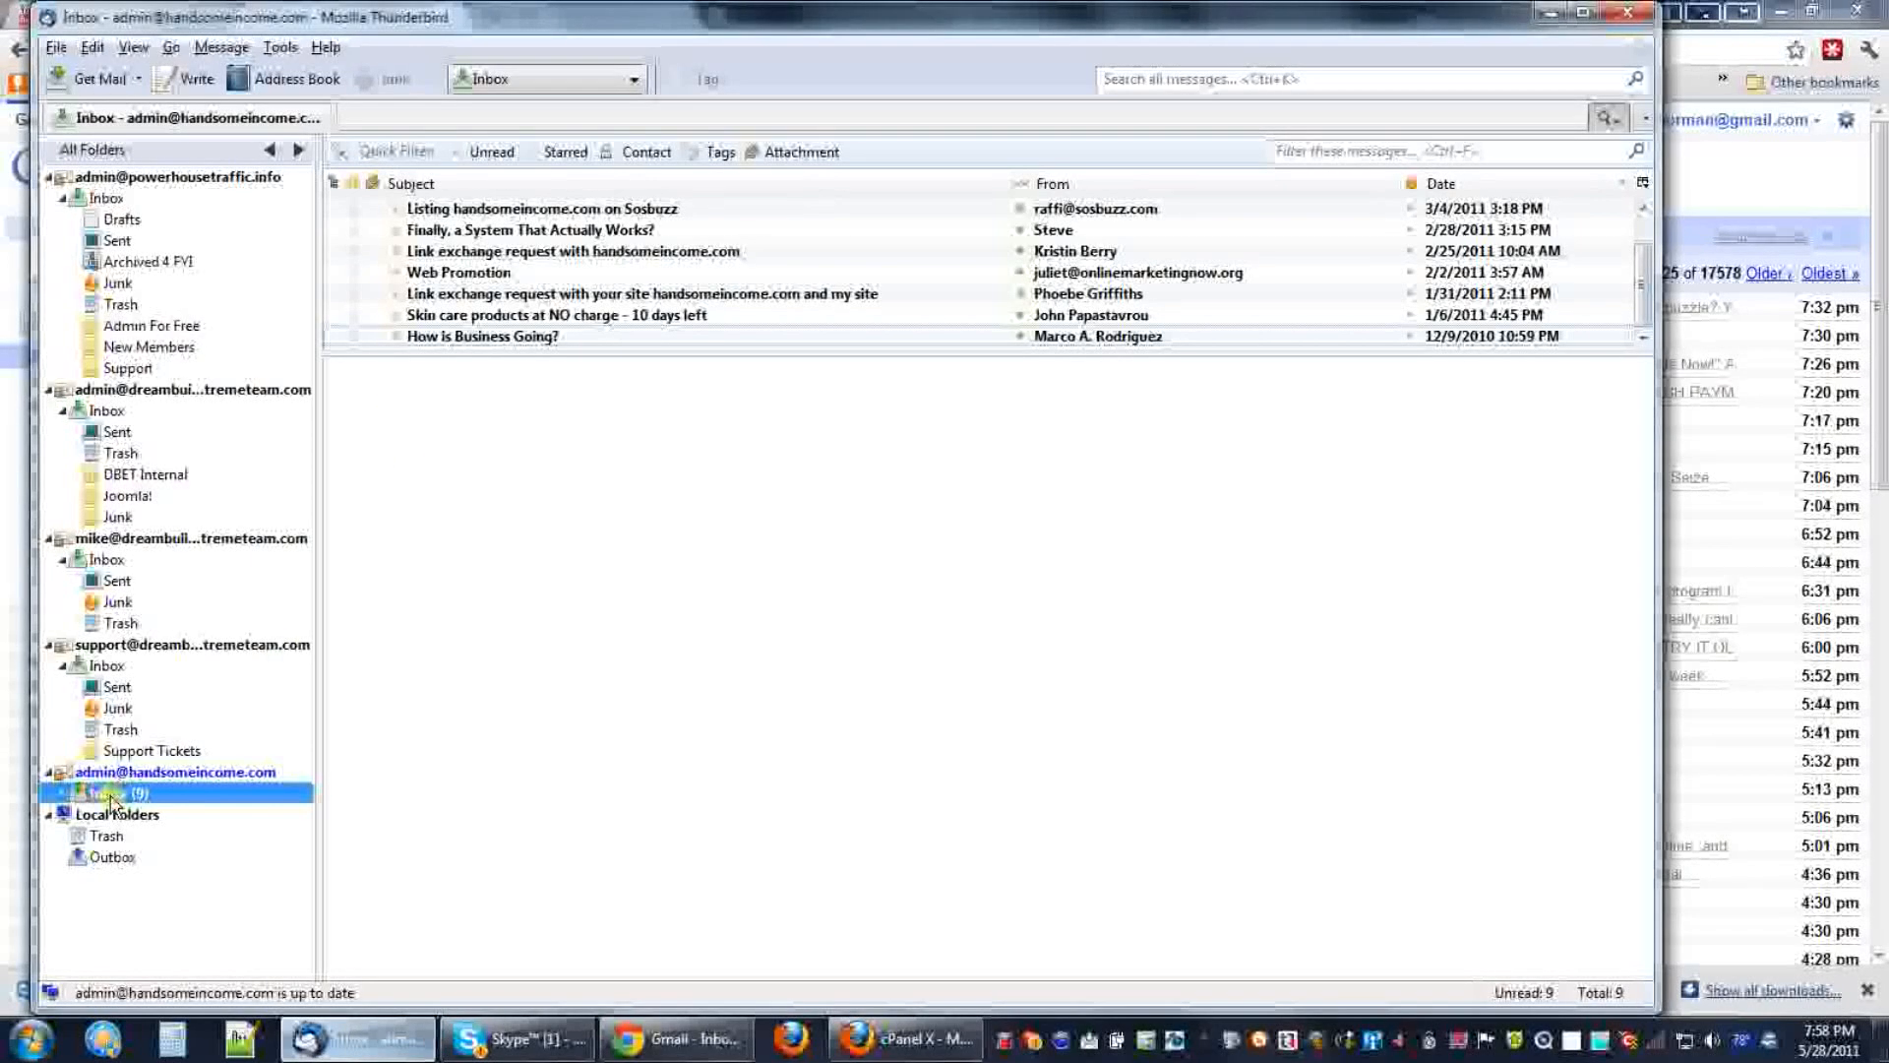
{"action": "left_click", "coordinate": [110, 86]}
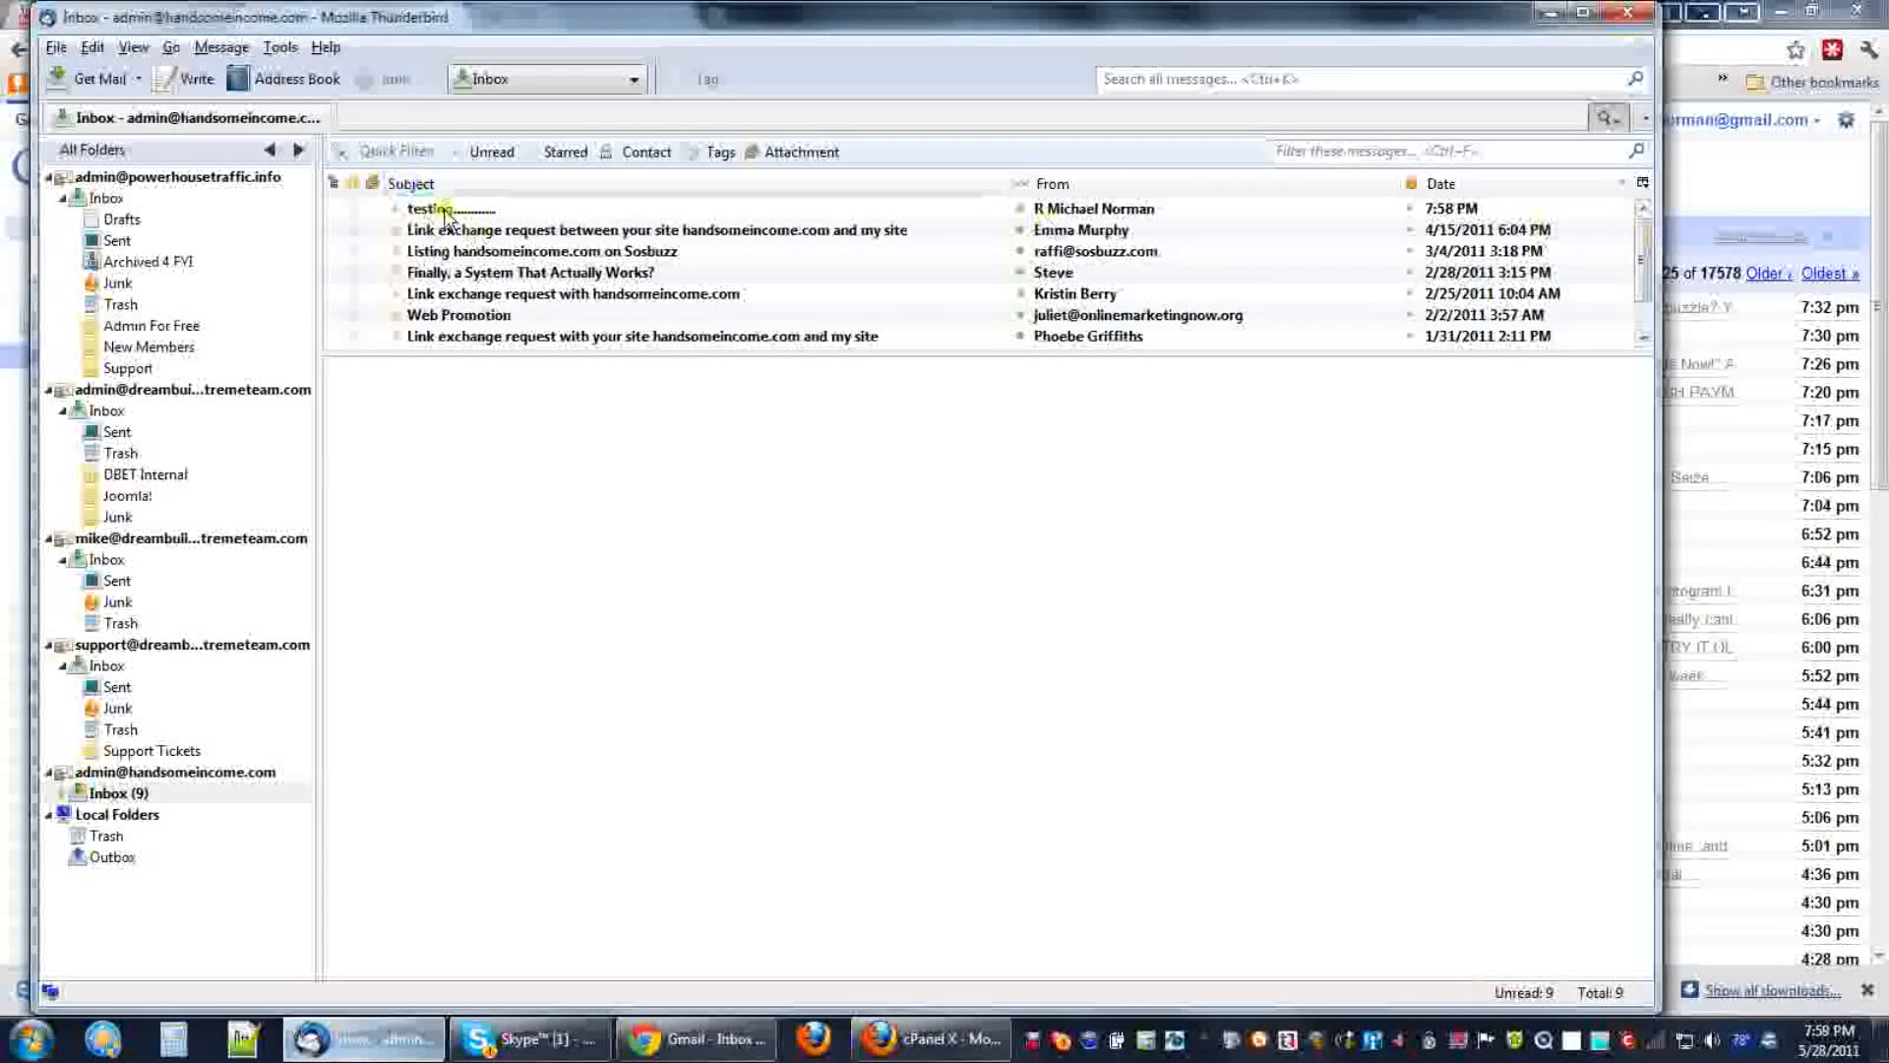
{"action": "left_click", "coordinate": [431, 209]}
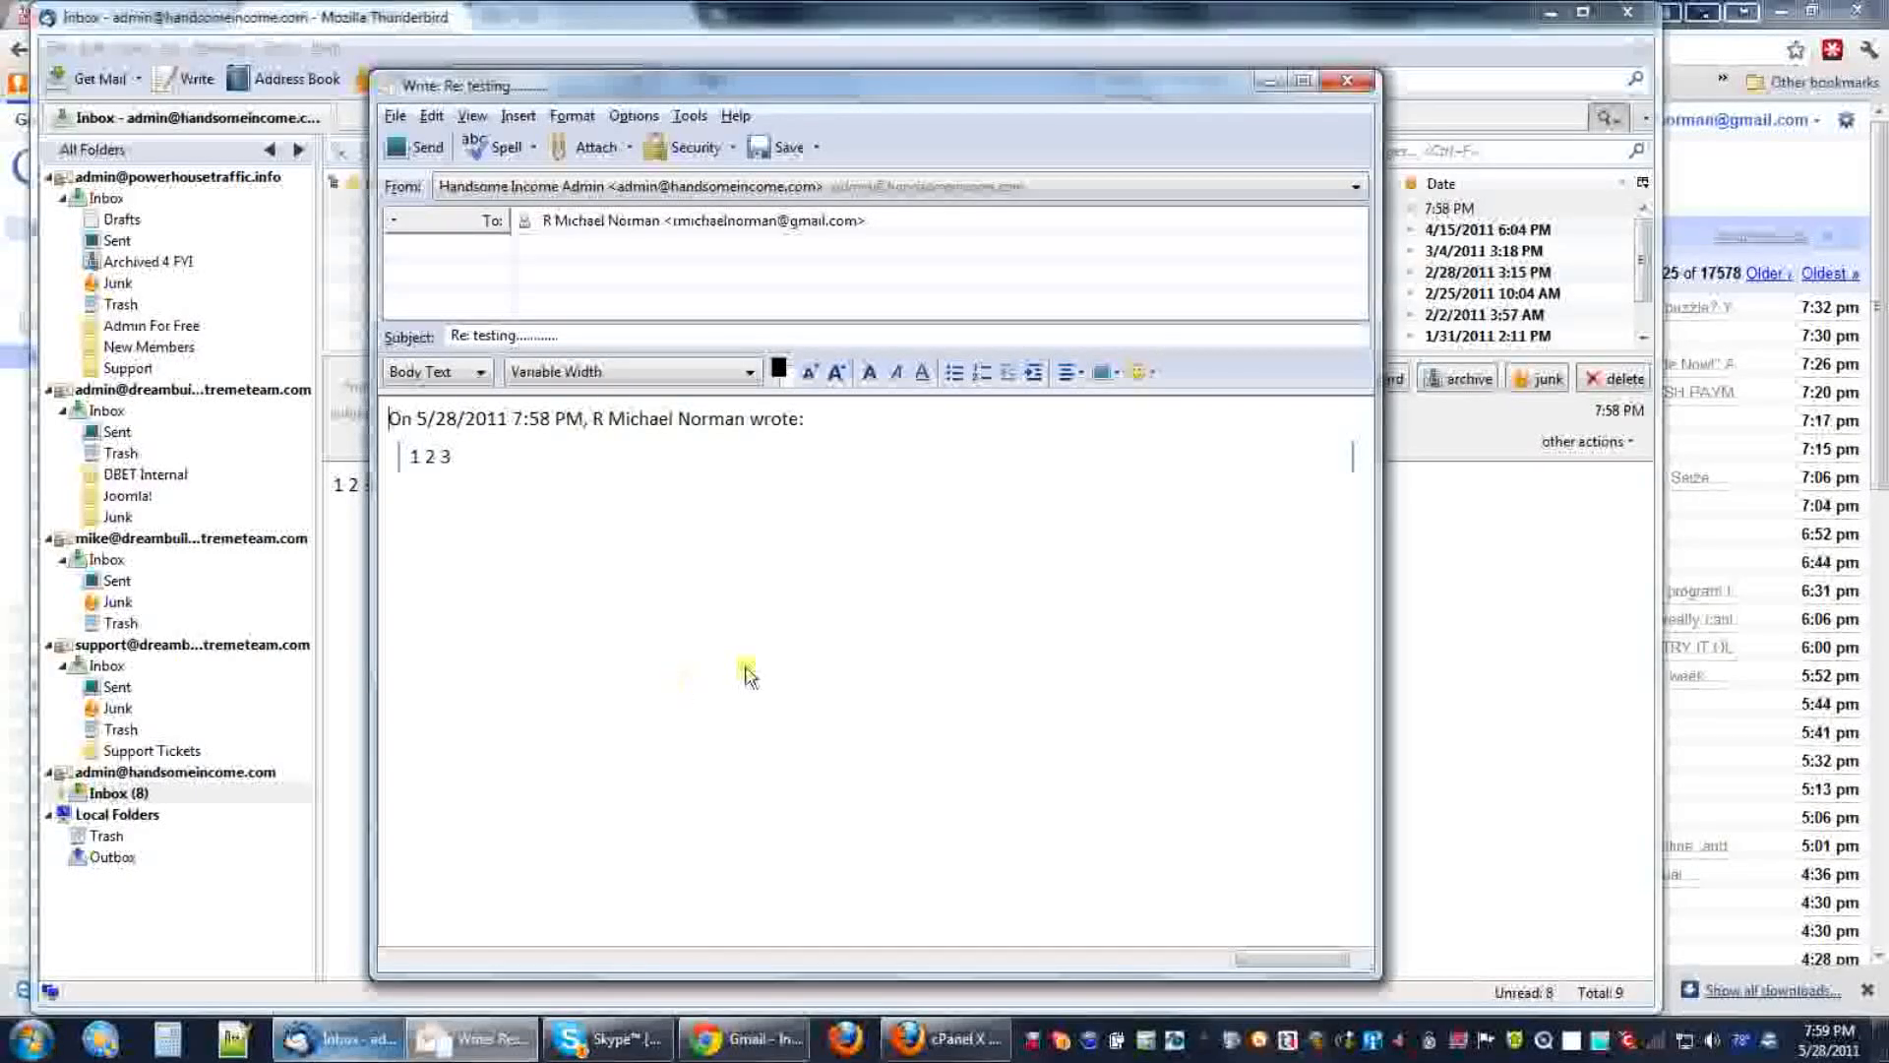
Write '4 5 6' above the quoted text and send the reply.
{"action": "key", "text": "Return"}
{"action": "key", "text": "Return"}
{"action": "key", "text": "Return"}
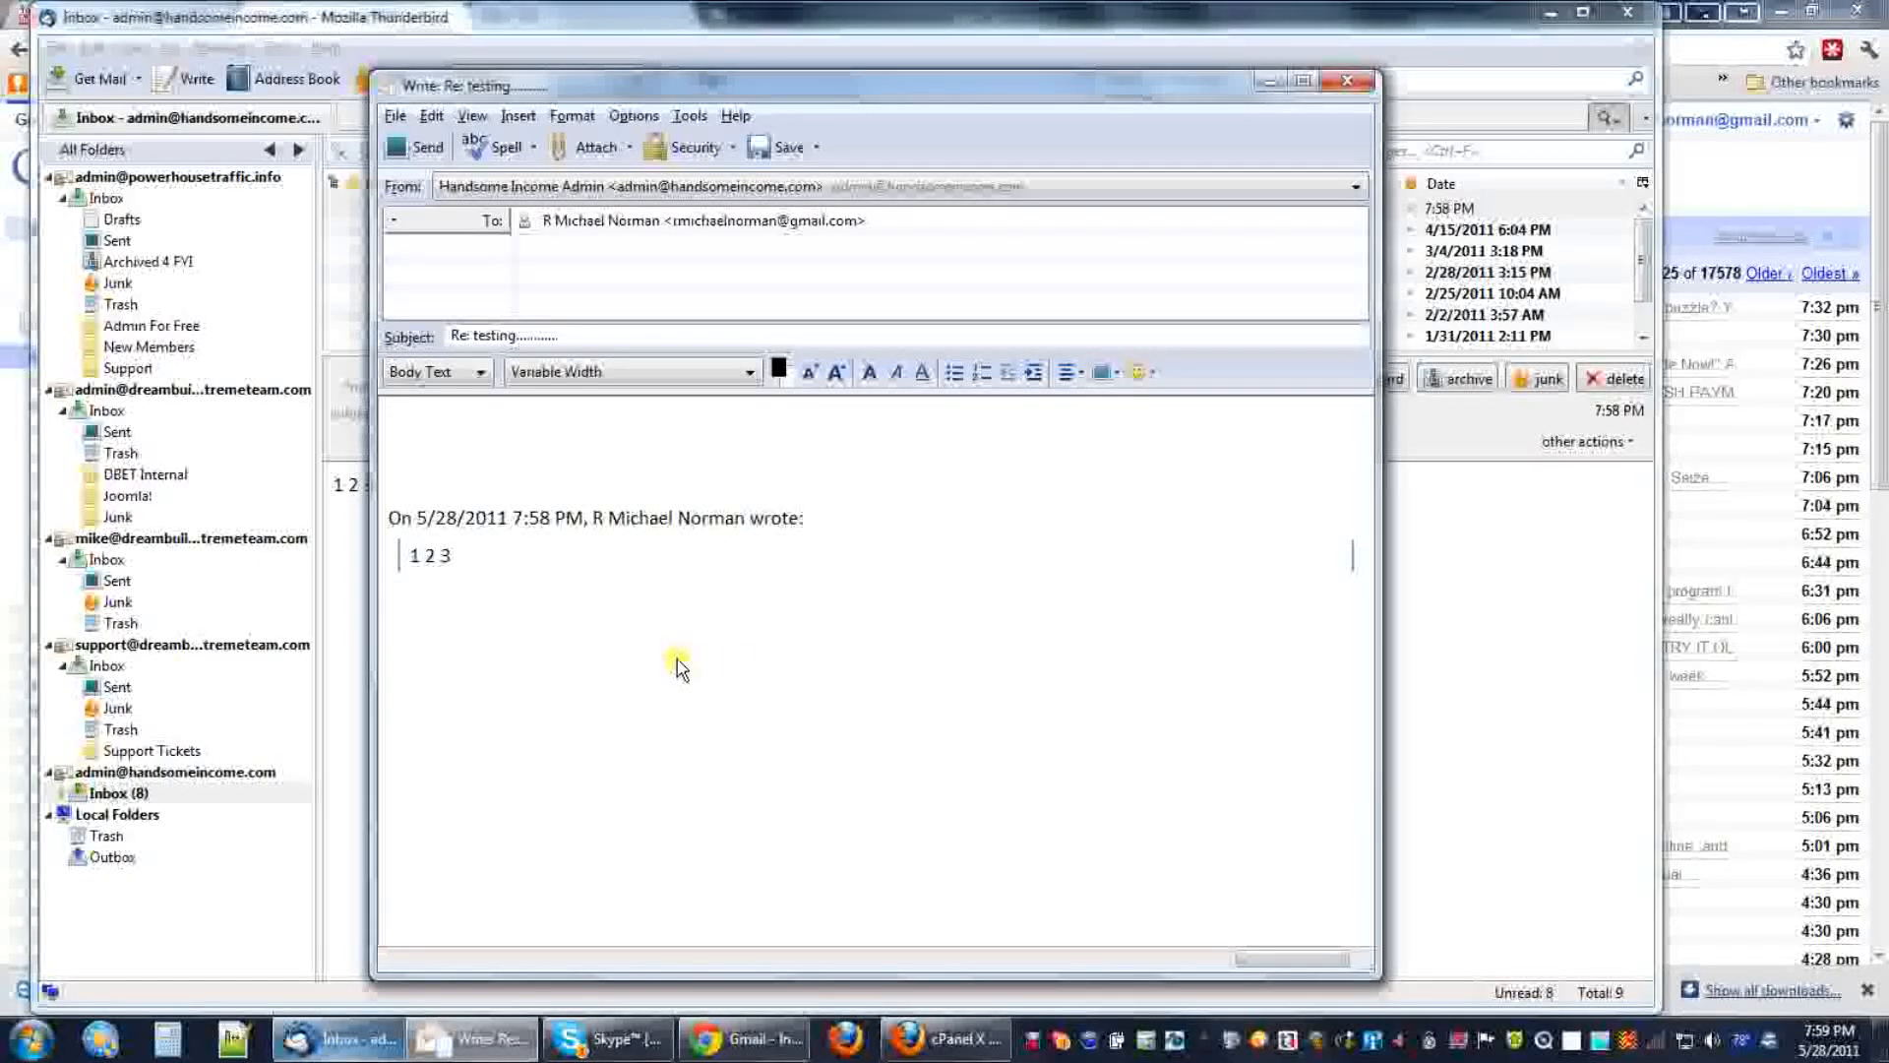
{"action": "type", "text": "4 5 6"}
{"action": "left_click", "coordinate": [414, 146]}
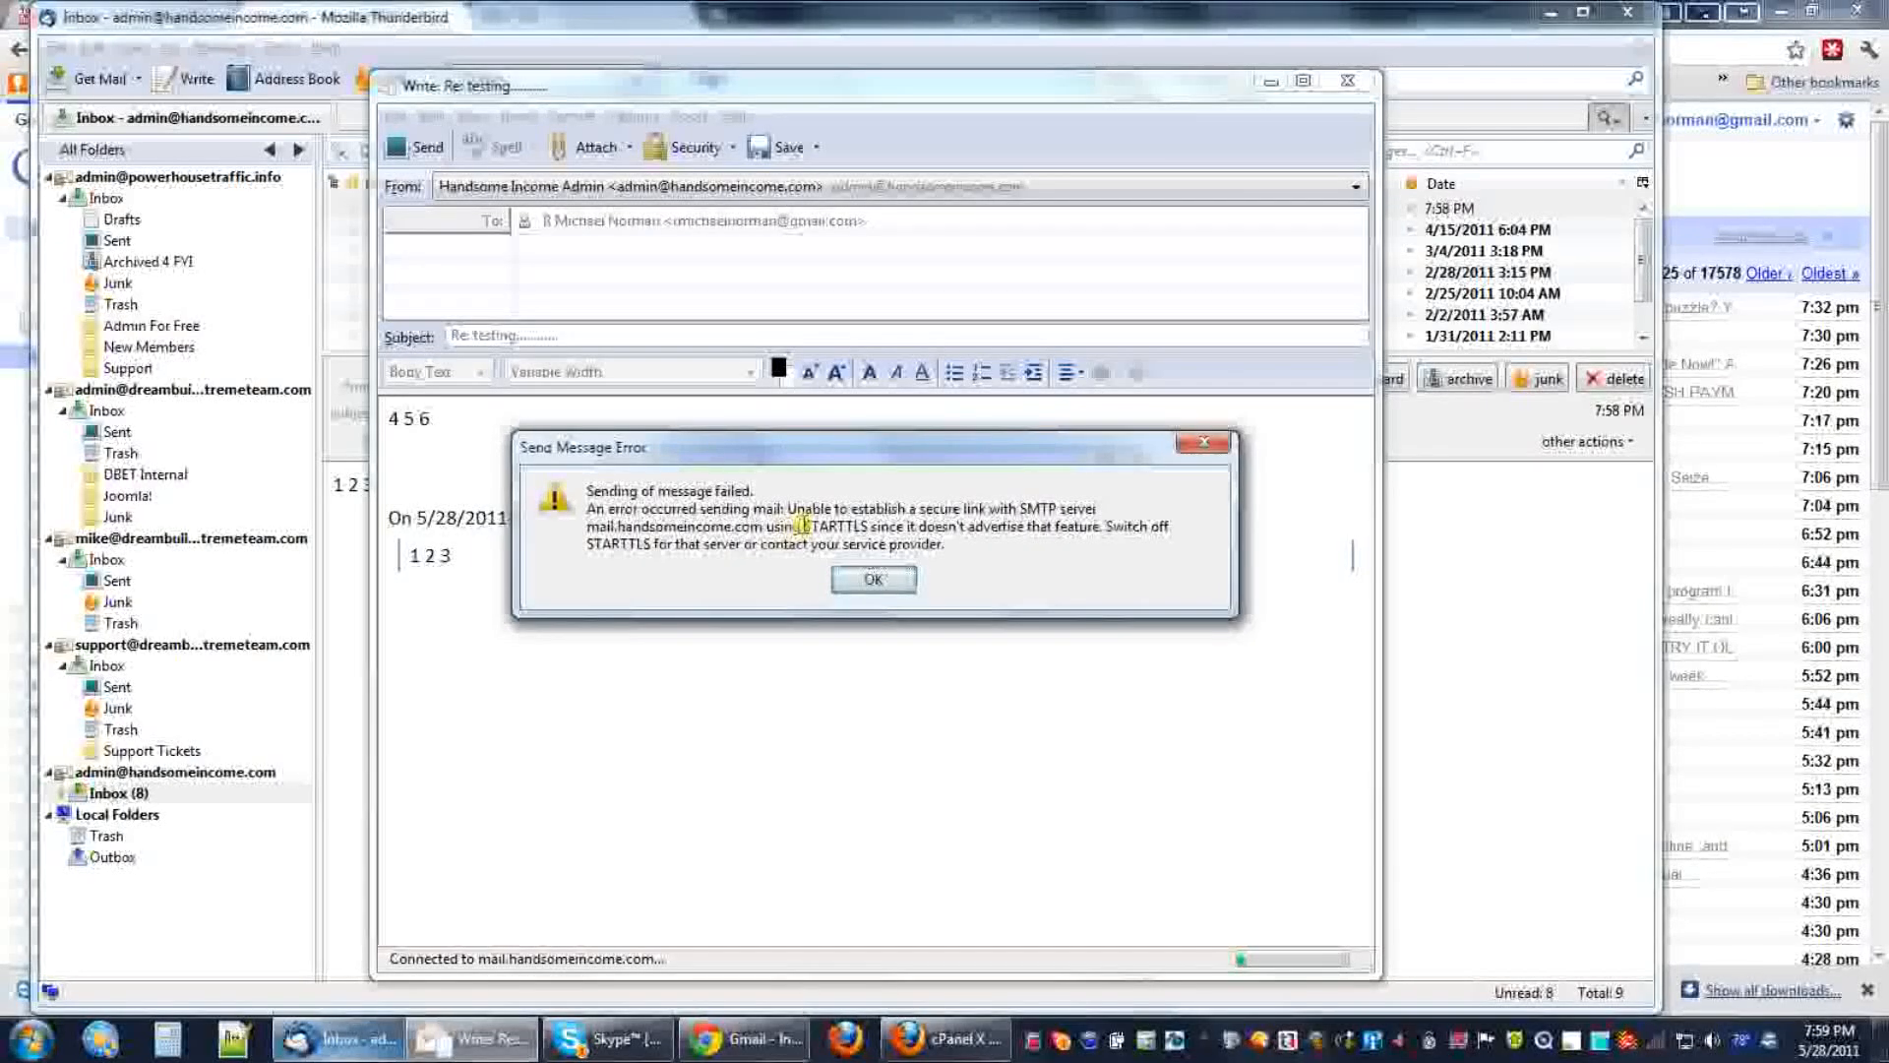
Dismiss the STARTTLS send error, discard the reply without saving, and open the account's overview page.
{"action": "left_click_drag", "start_coordinate": [851, 526], "coordinate": [874, 532]}
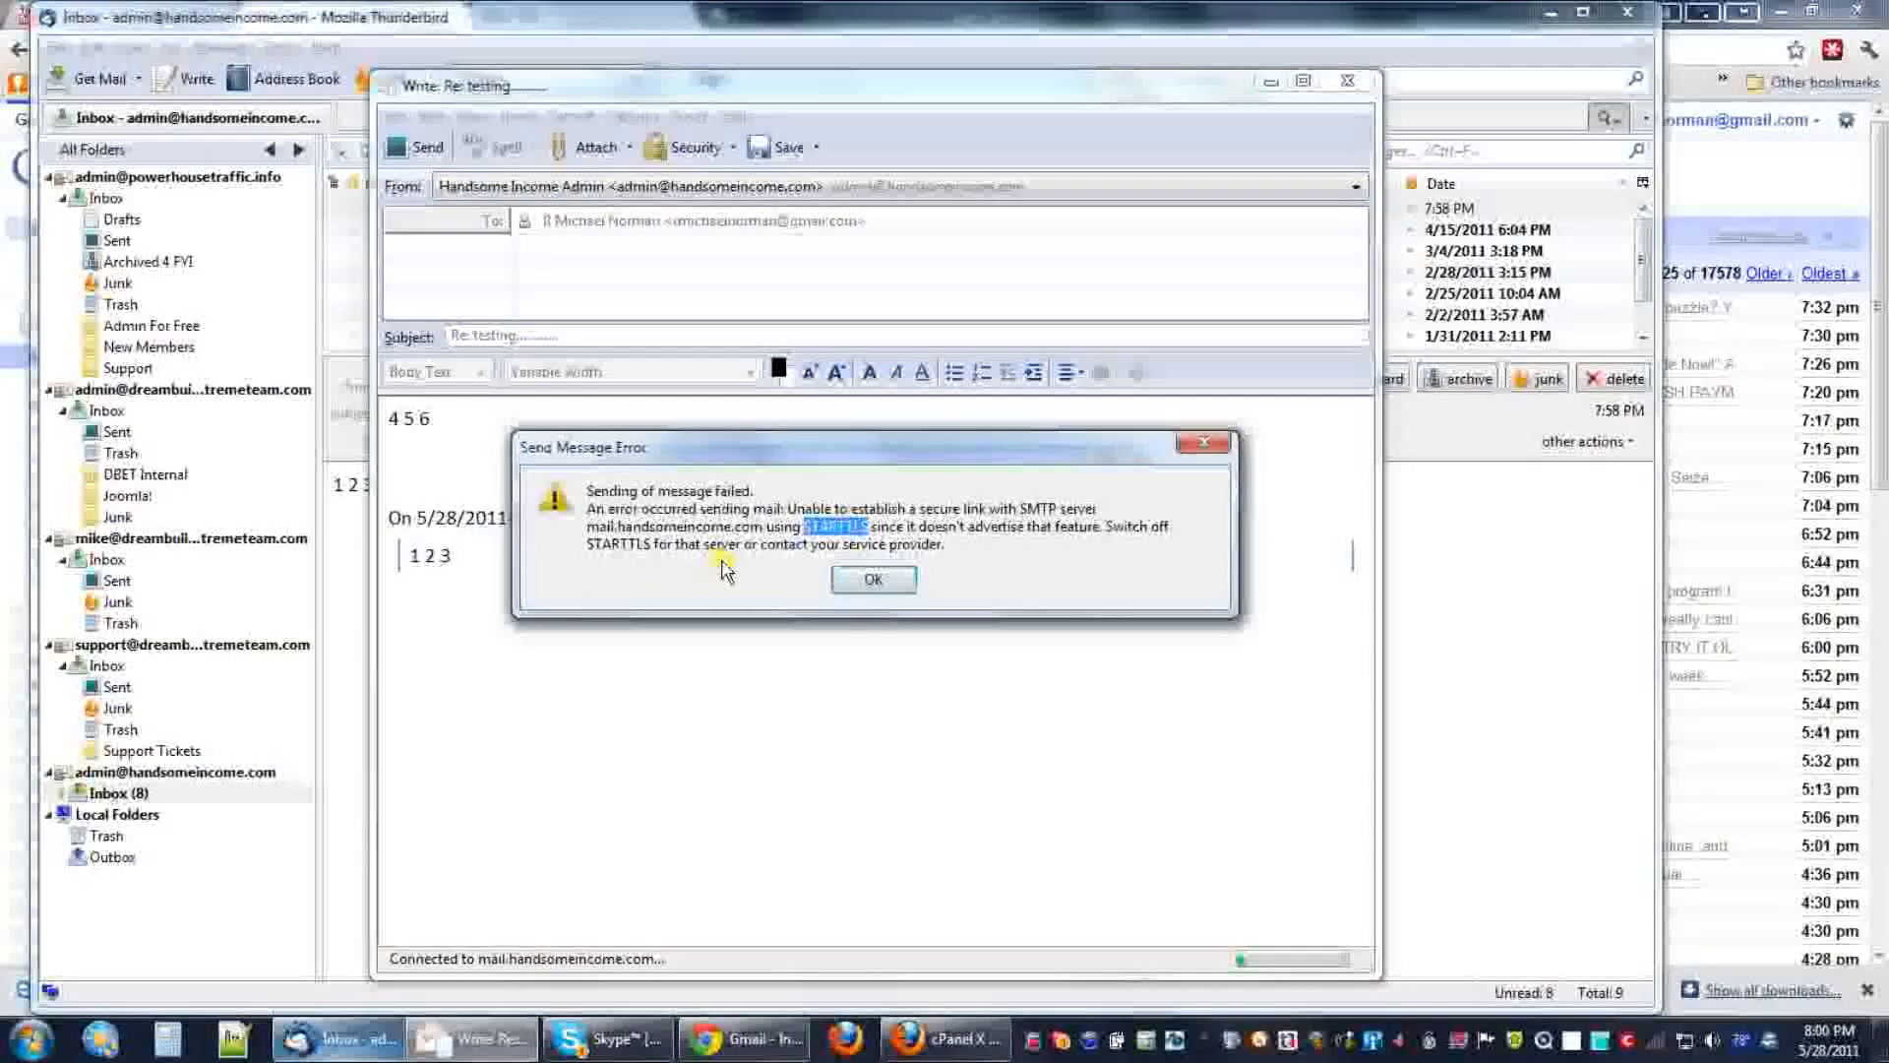
{"action": "left_click", "coordinate": [875, 580]}
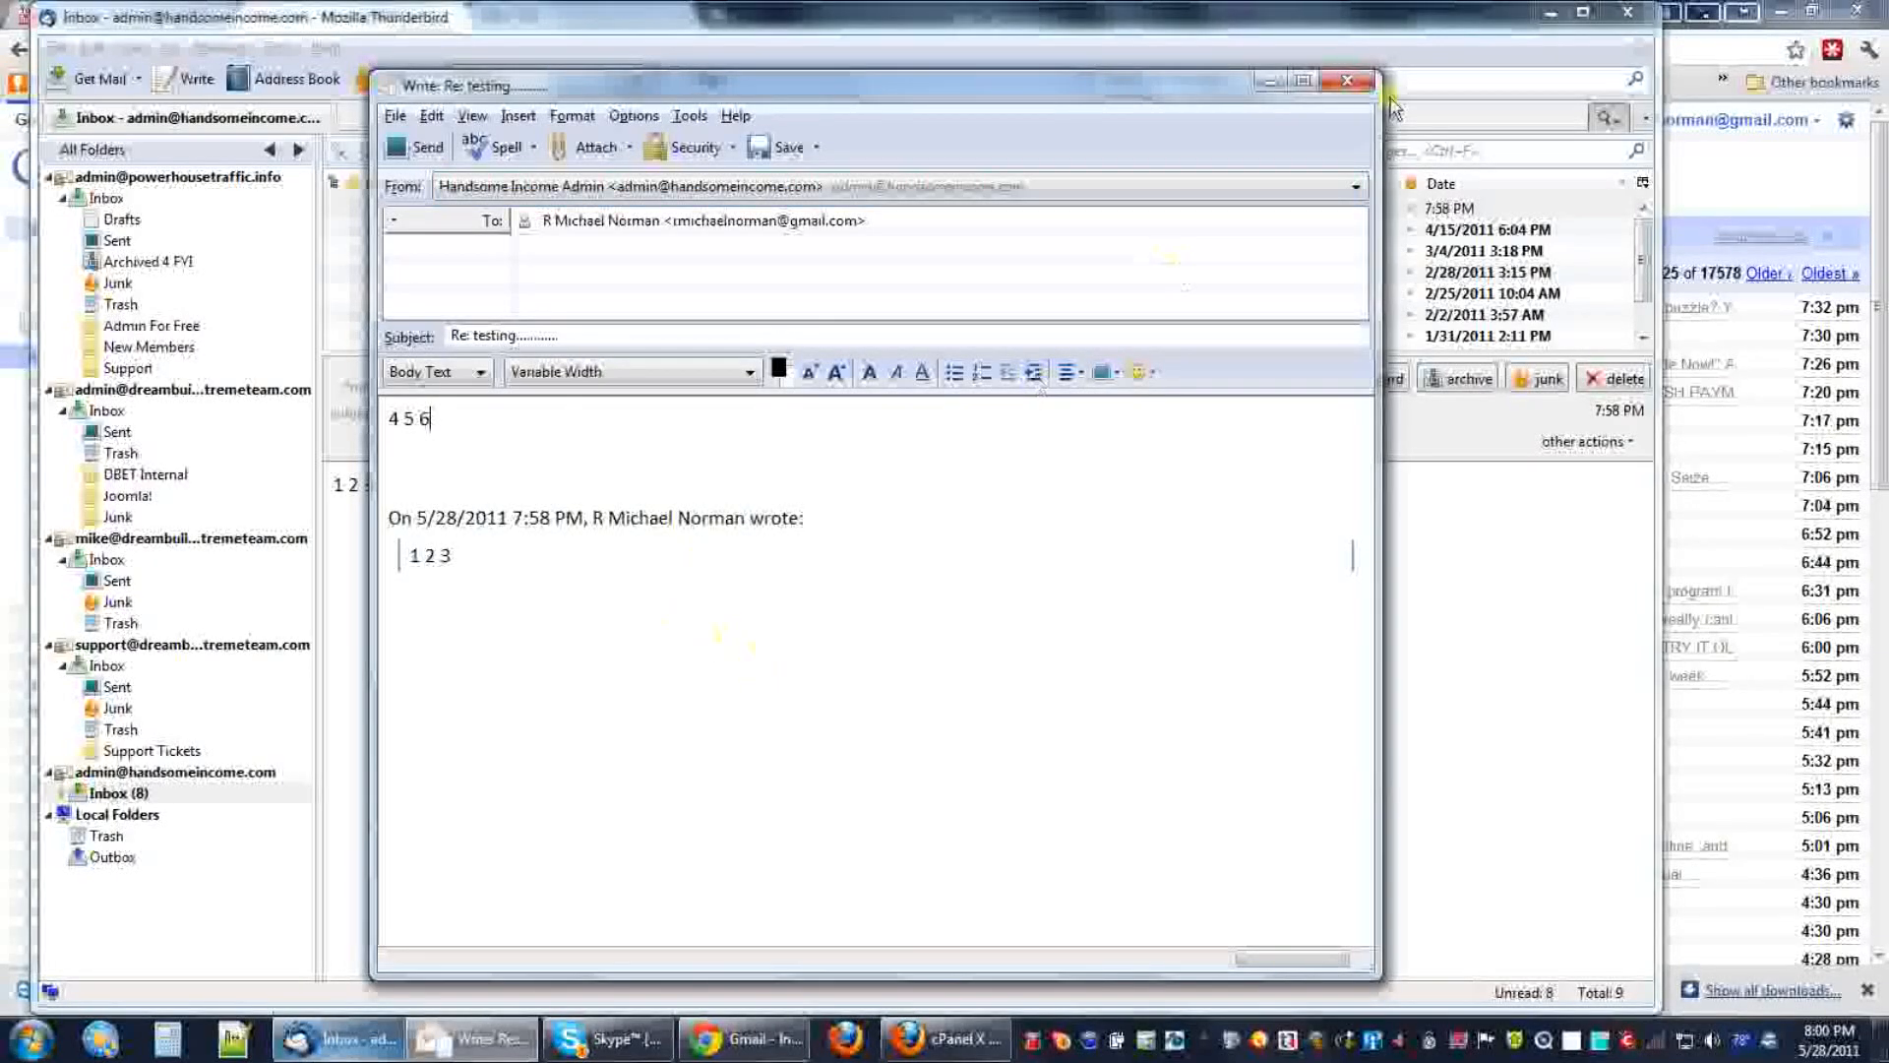
{"action": "left_click", "coordinate": [1344, 91]}
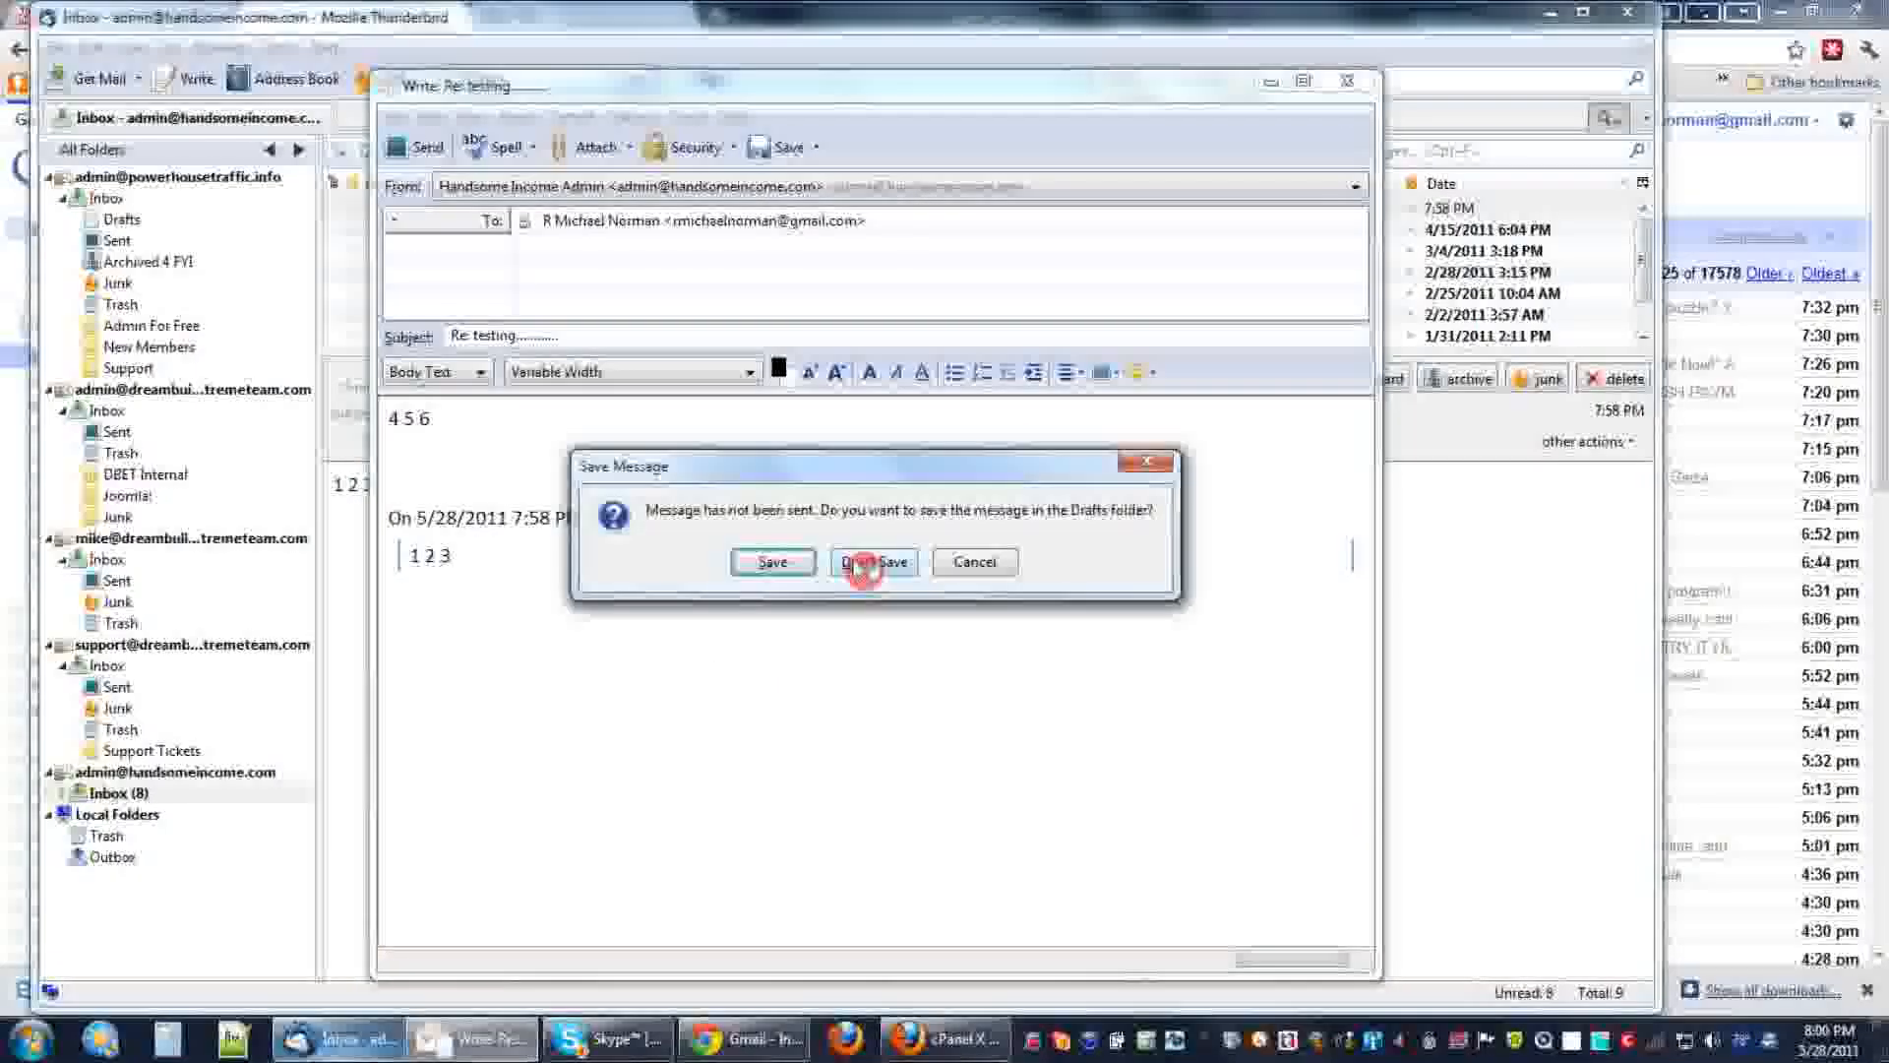
{"action": "left_click", "coordinate": [865, 581]}
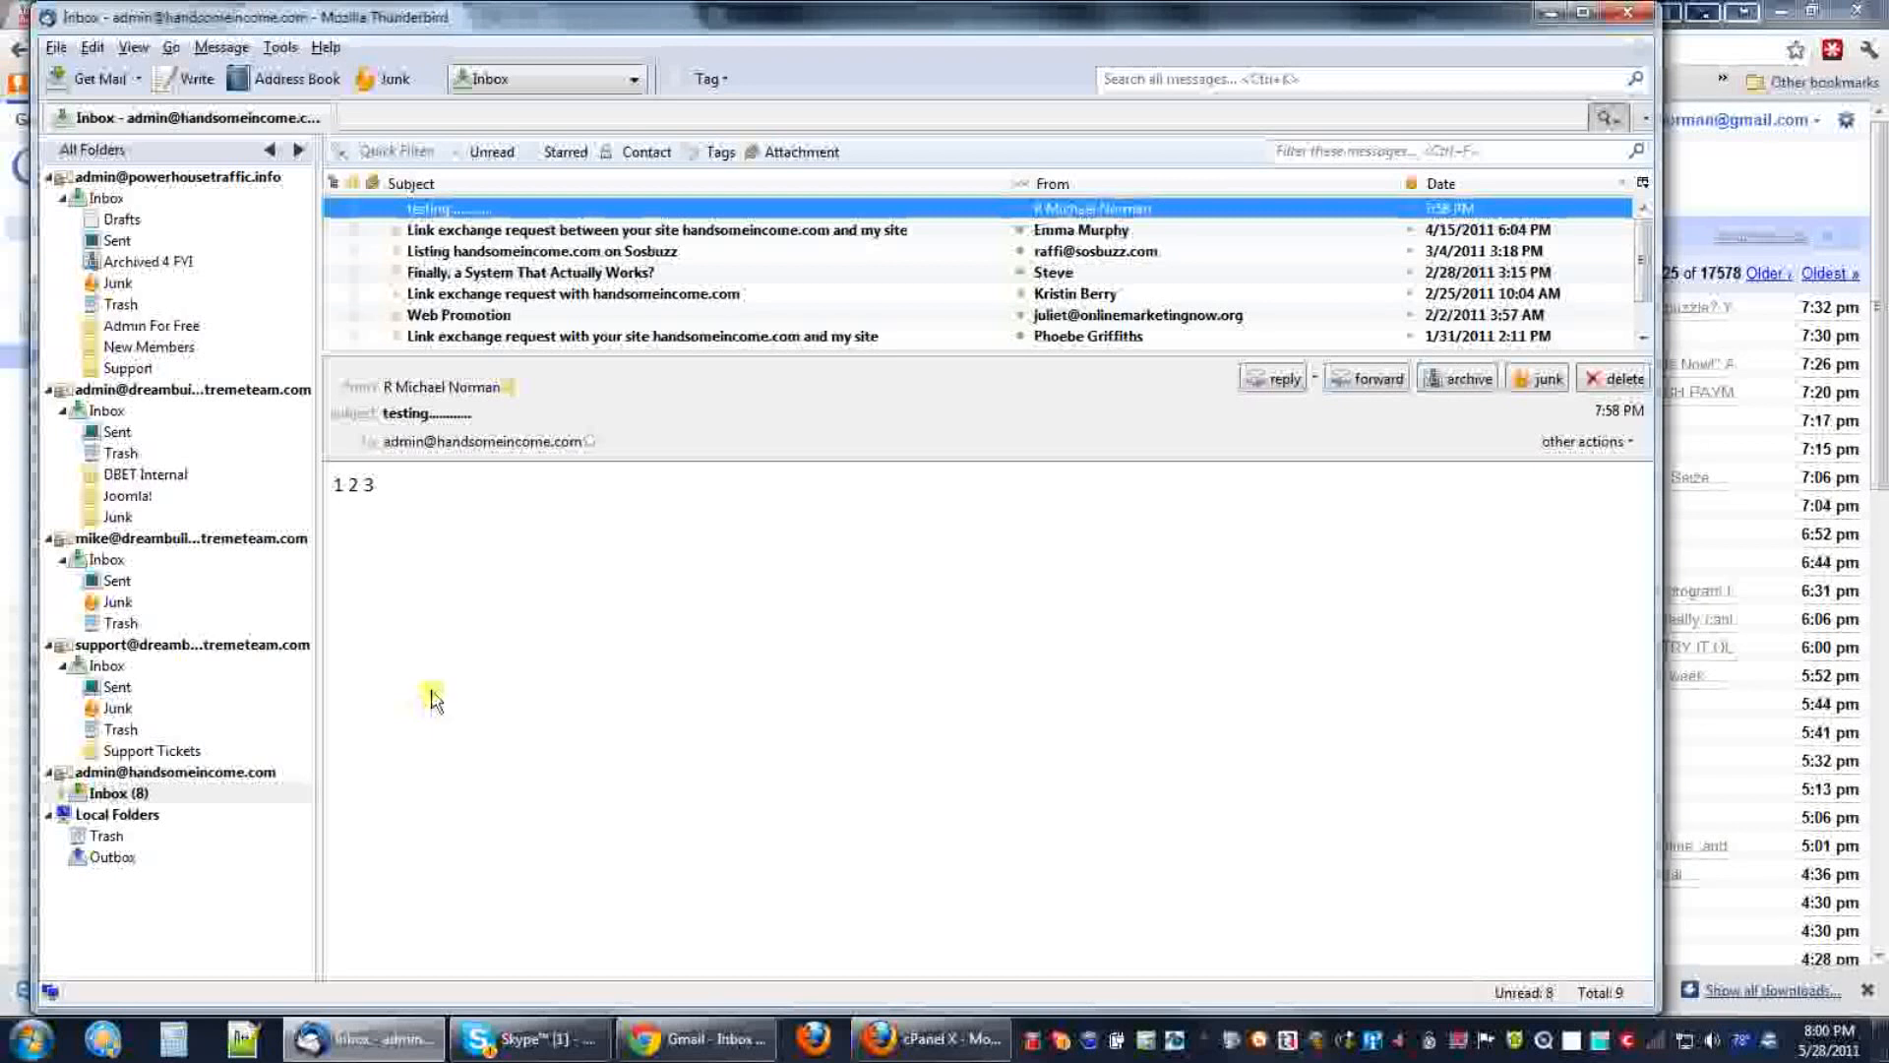
{"action": "left_click", "coordinate": [153, 774]}
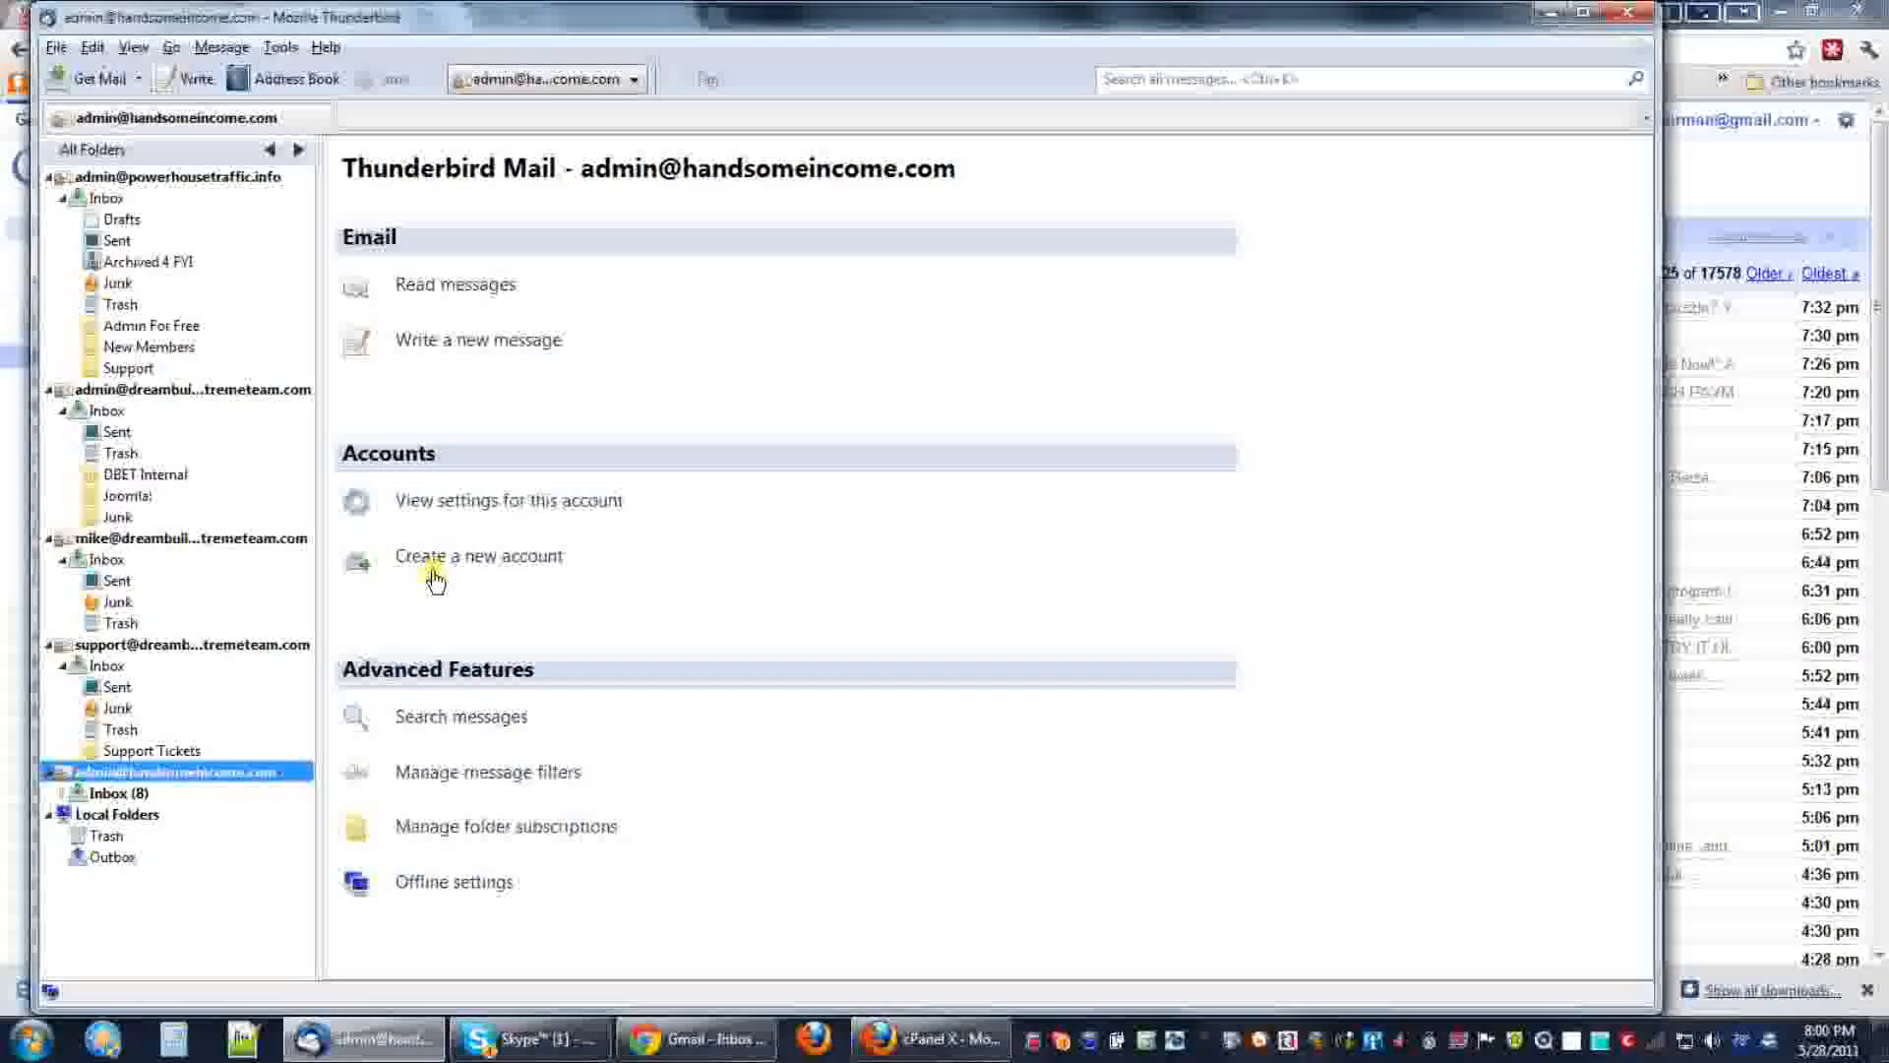
Open the new account's settings, review its Security and Server Settings, then list the outgoing SMTP servers.
{"action": "left_click", "coordinate": [505, 500]}
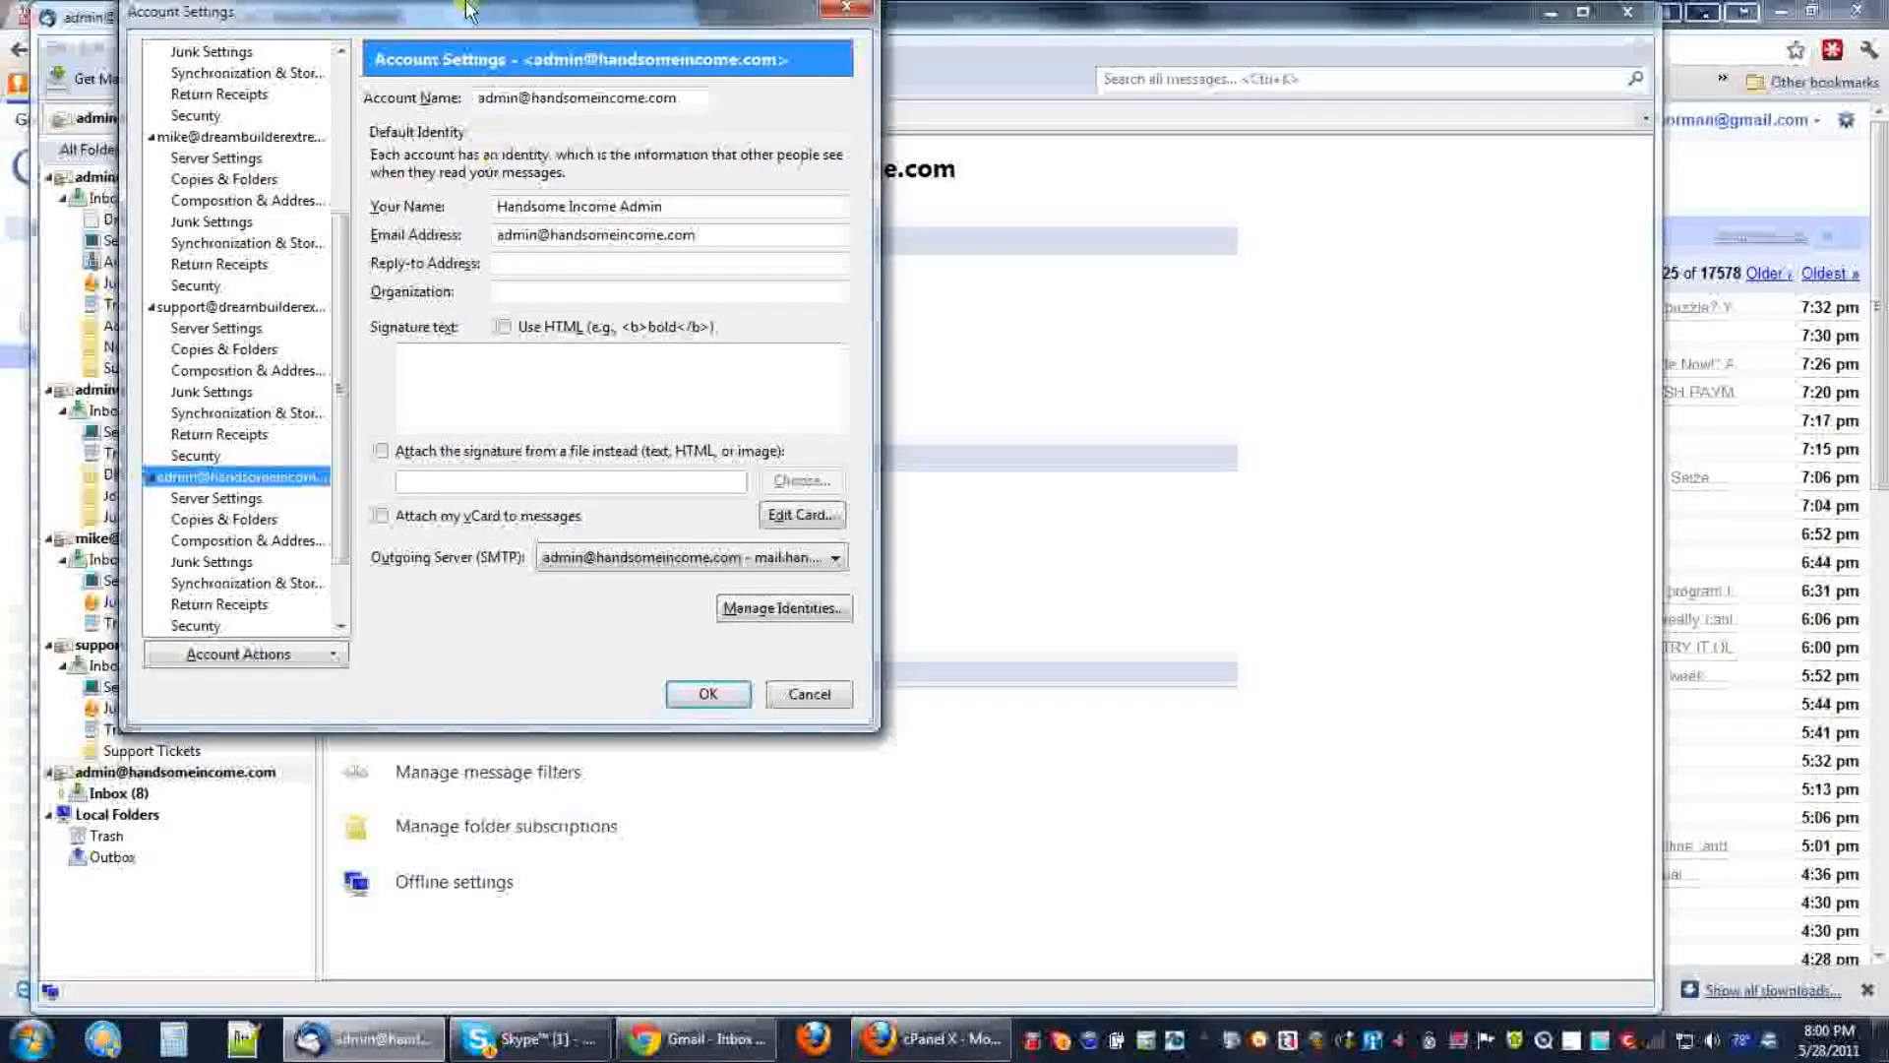
{"action": "left_click_drag", "start_coordinate": [464, 17], "coordinate": [818, 146]}
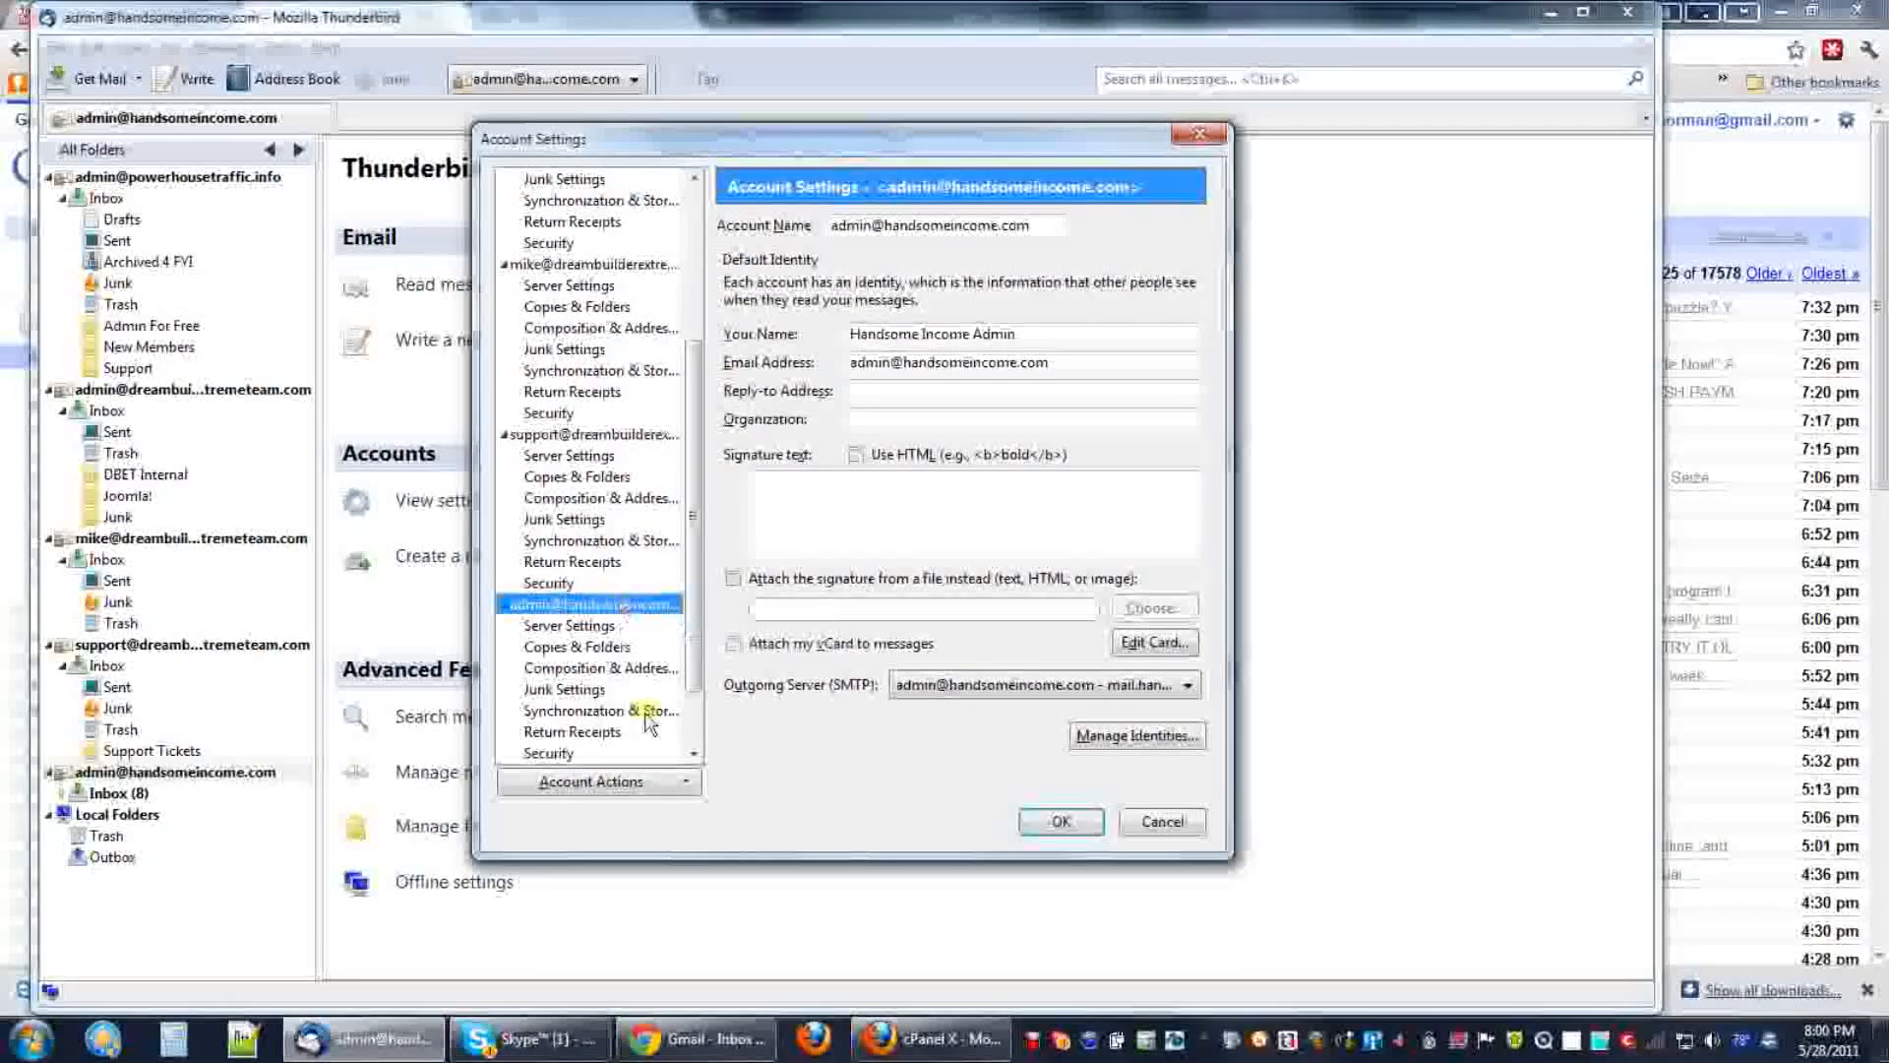
{"action": "left_click", "coordinate": [548, 753]}
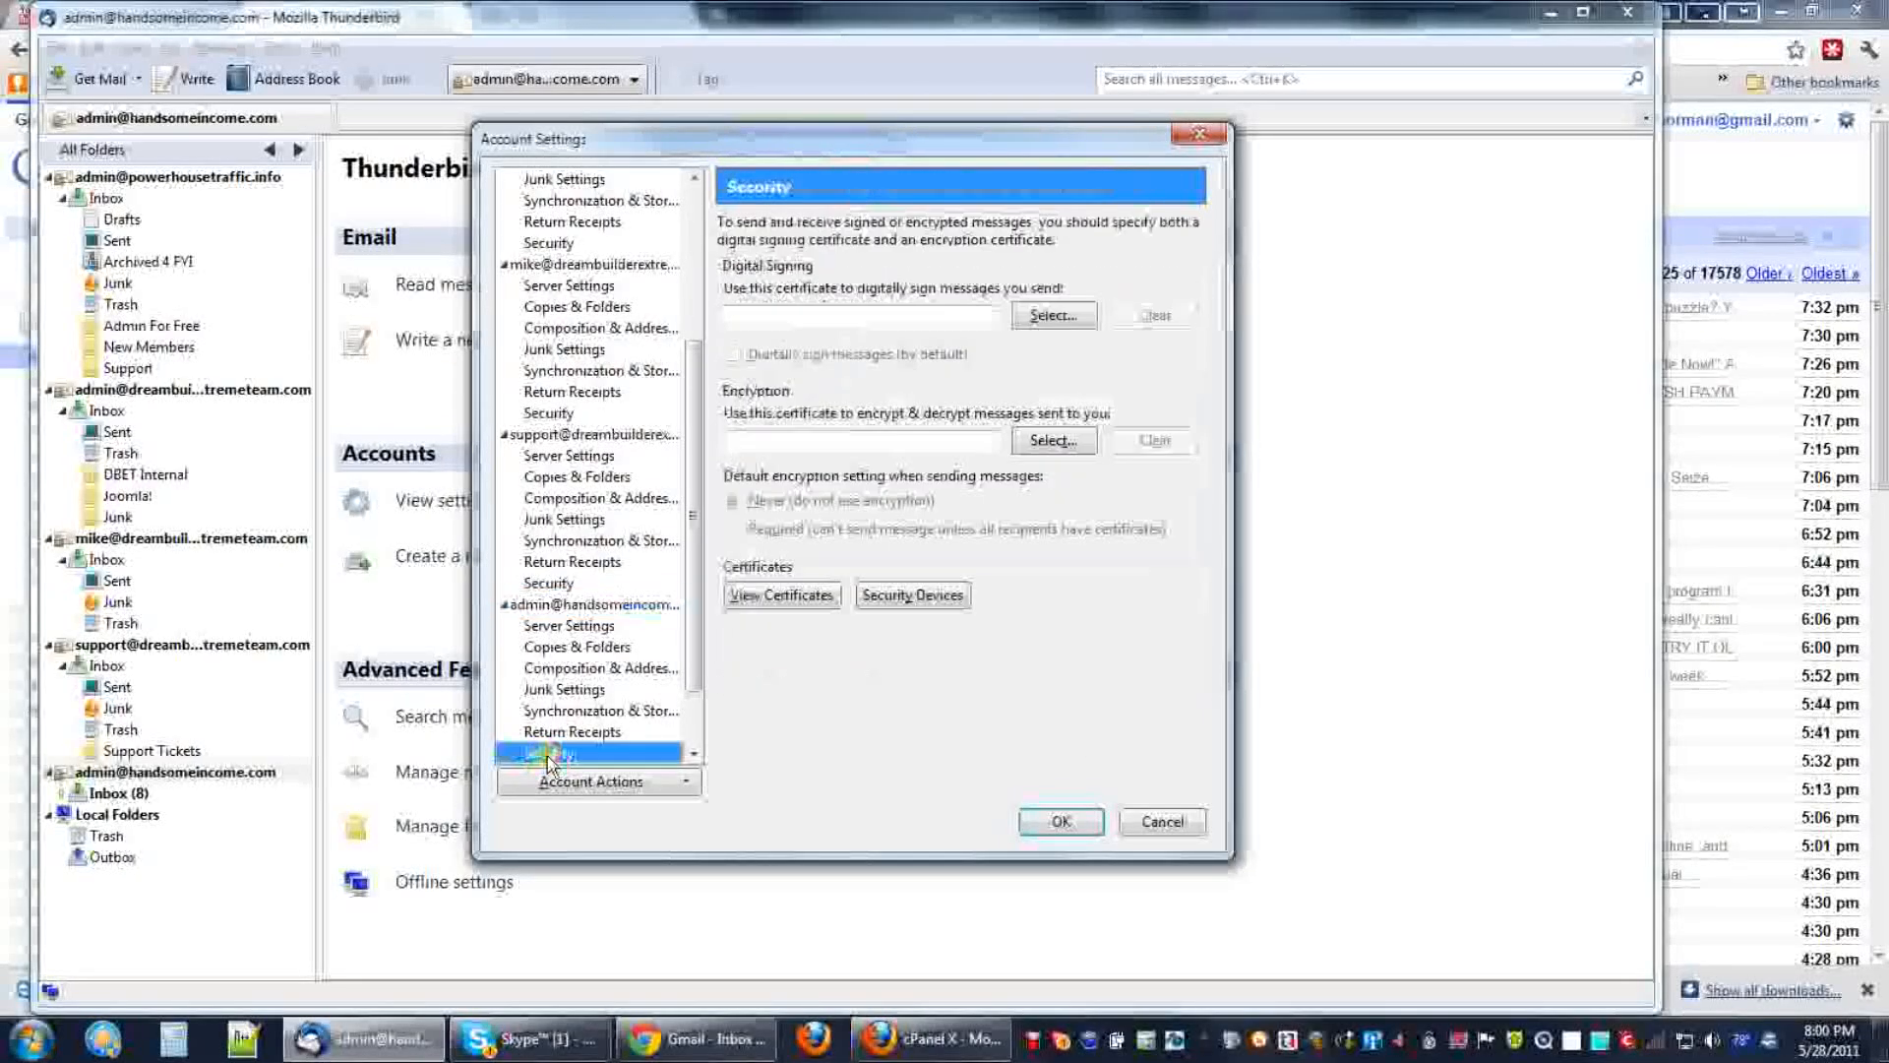
{"action": "left_click", "coordinate": [694, 755]}
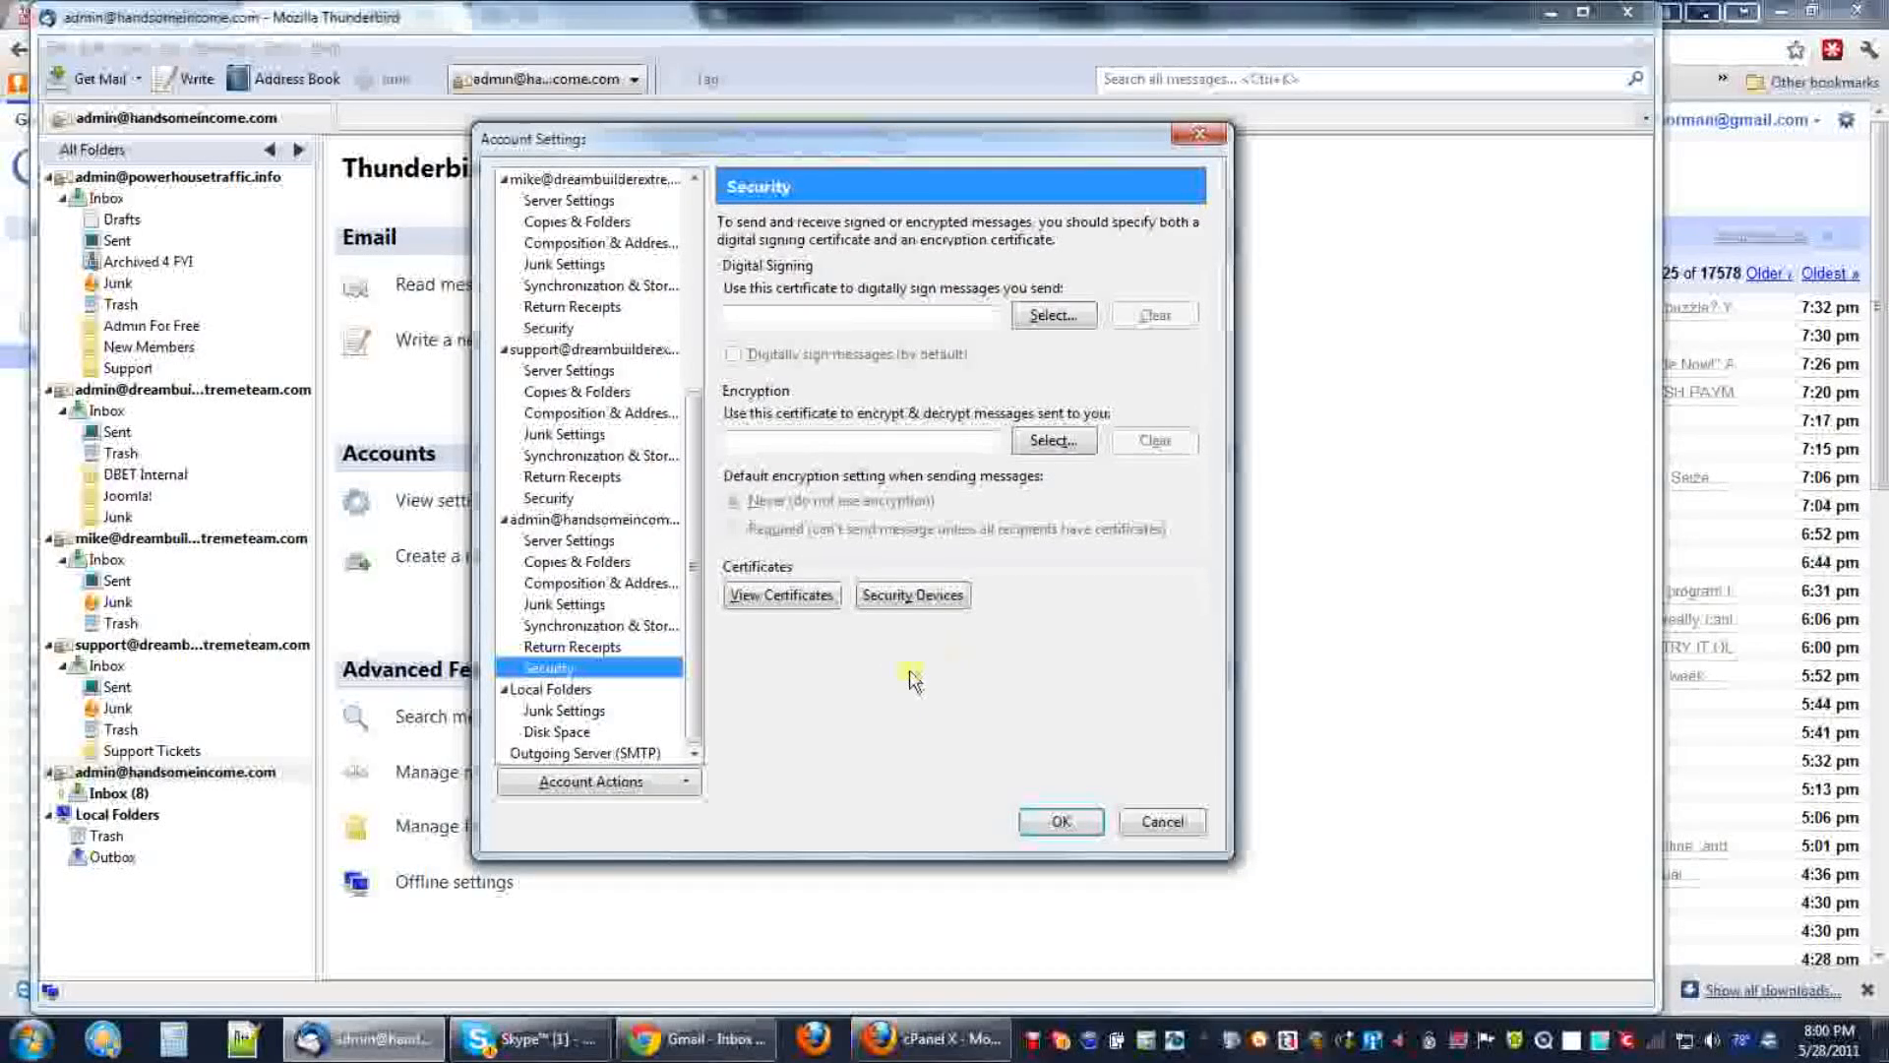
{"action": "left_click", "coordinate": [576, 541]}
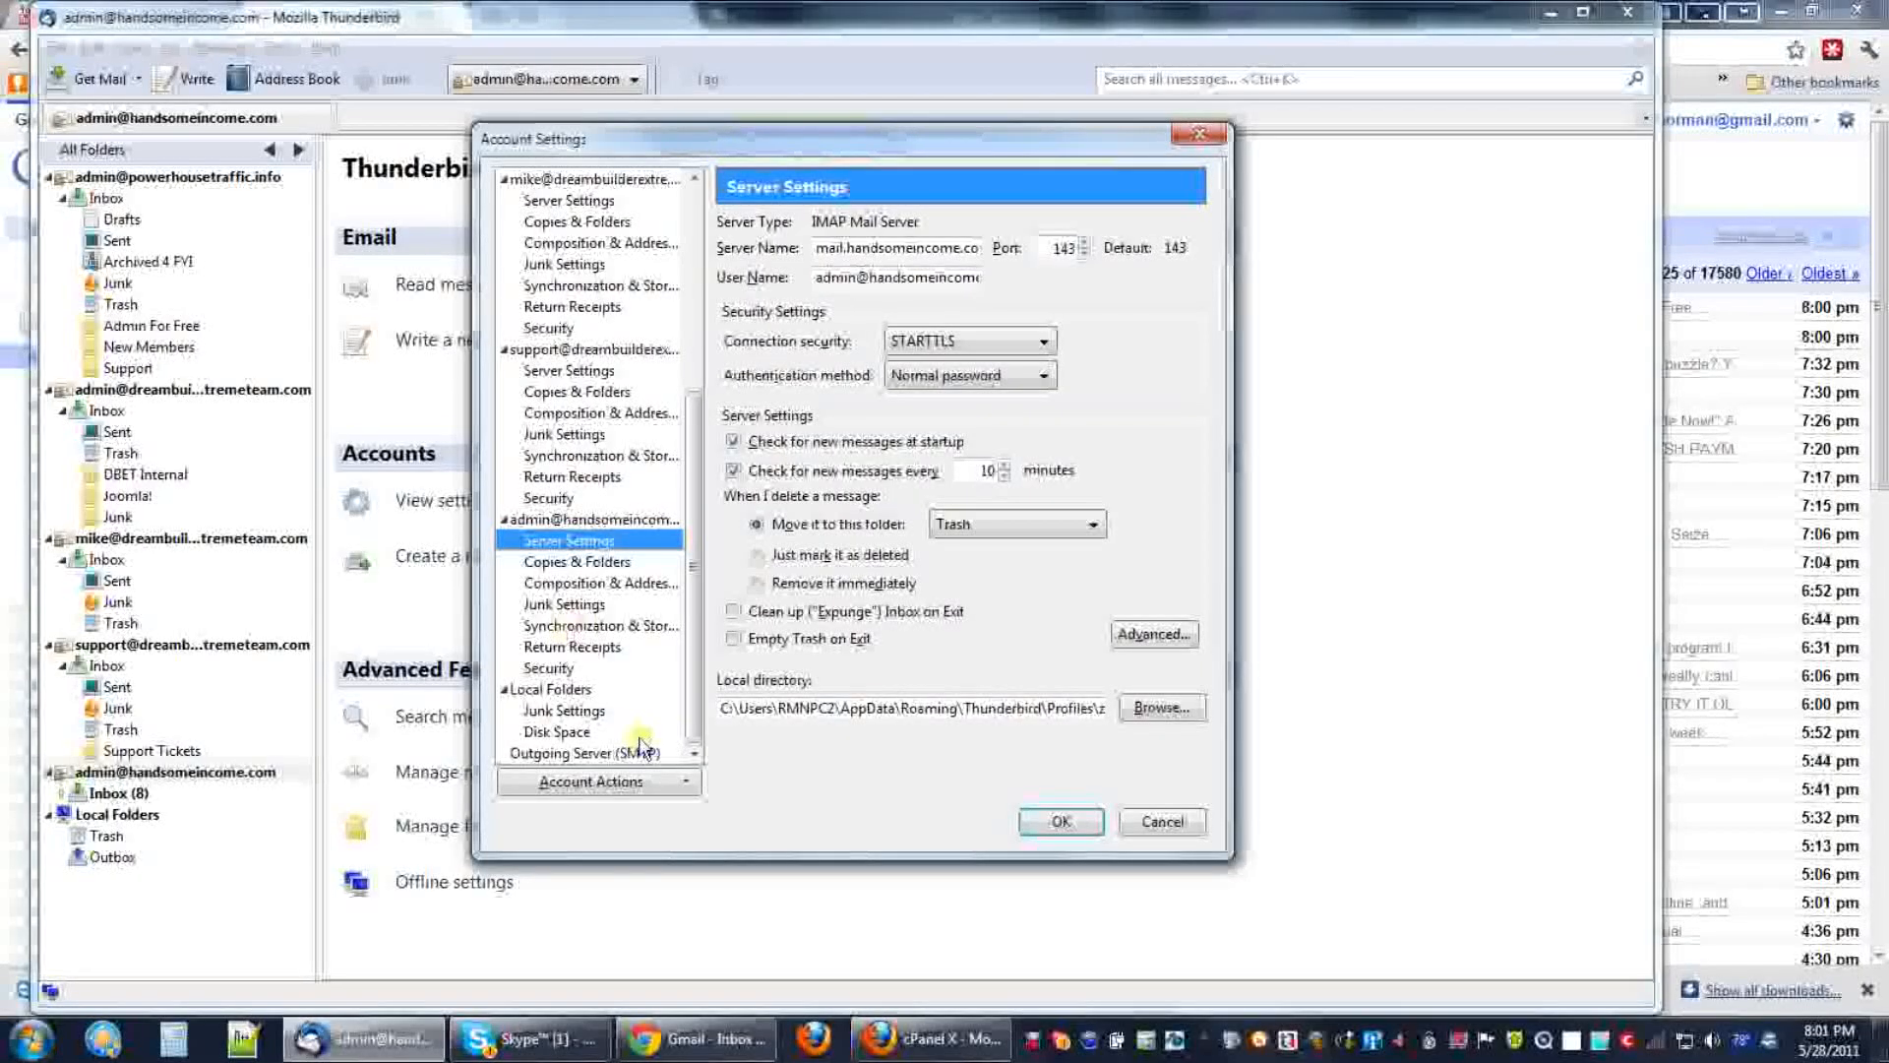
{"action": "left_click", "coordinate": [578, 753]}
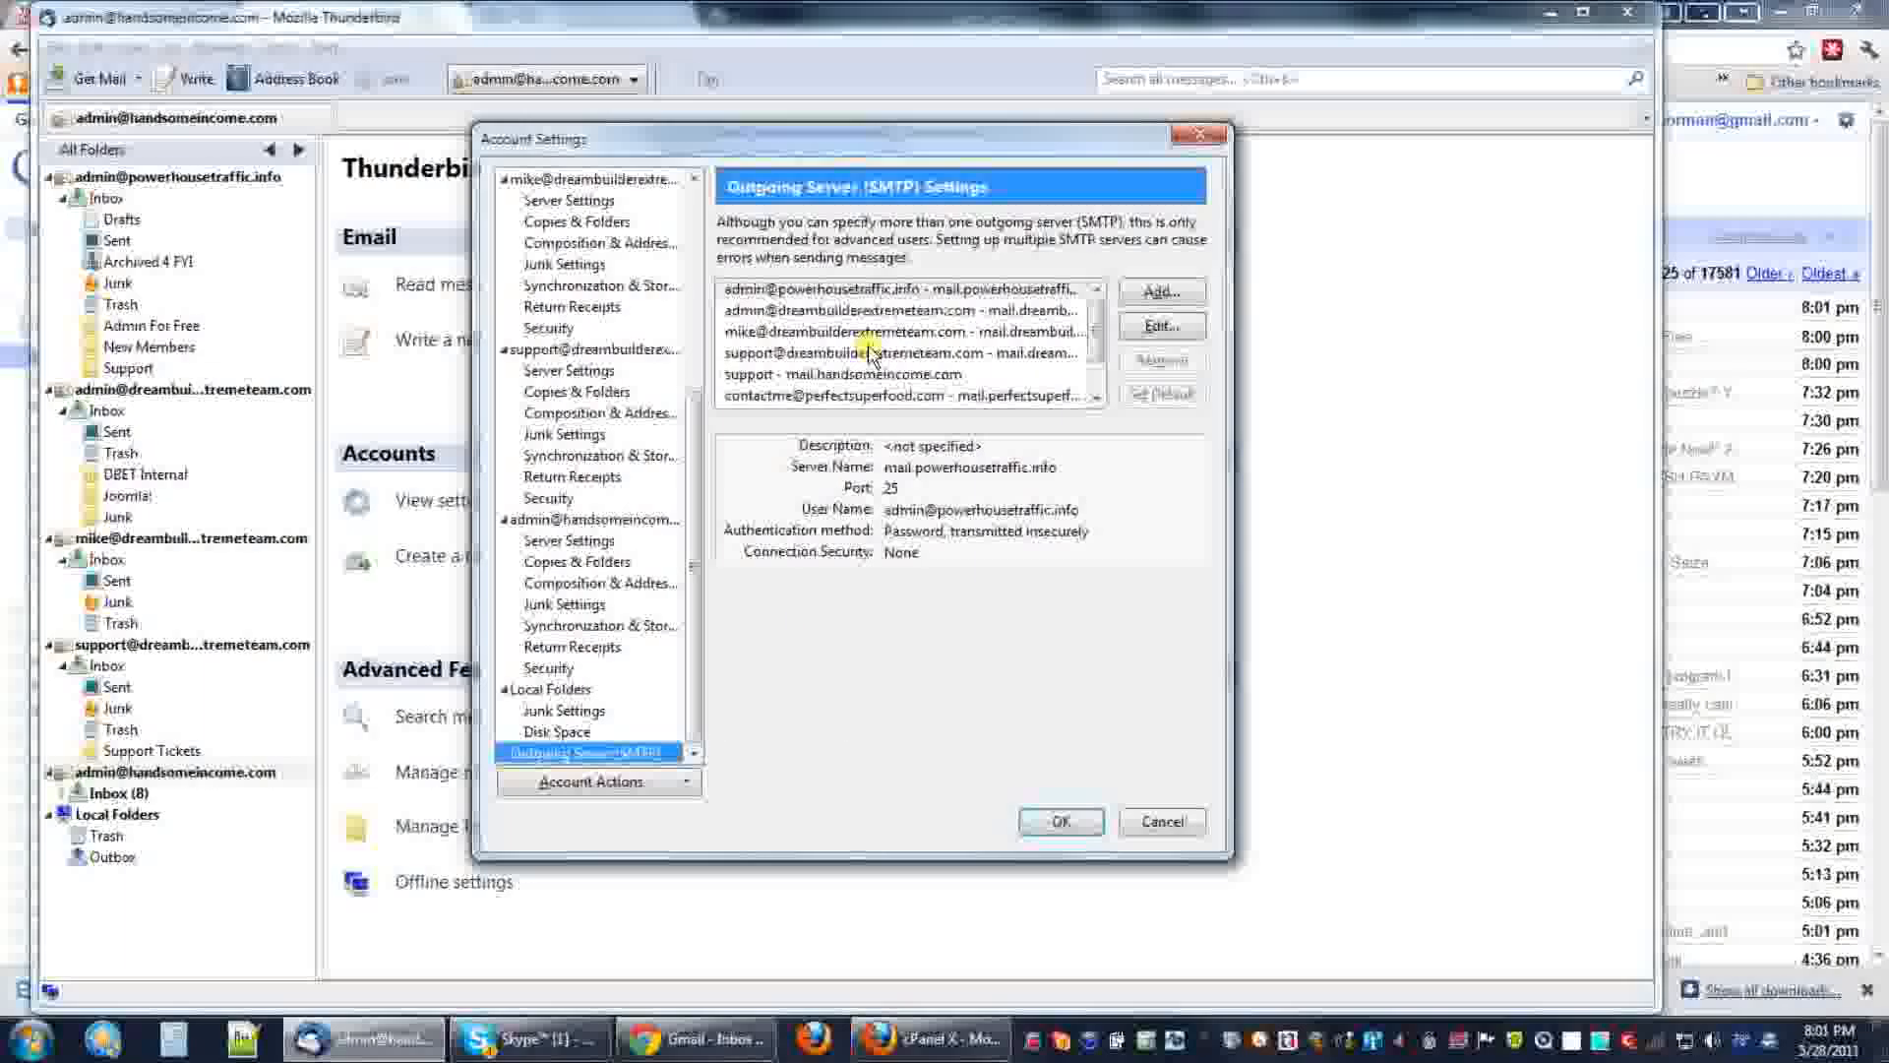
Select the mail.handsomeincome.com SMTP server, noting port 587 and STARTTLS, and open it for editing.
{"action": "left_click", "coordinate": [1102, 371]}
{"action": "left_click_drag", "start_coordinate": [1102, 370], "coordinate": [1031, 413]}
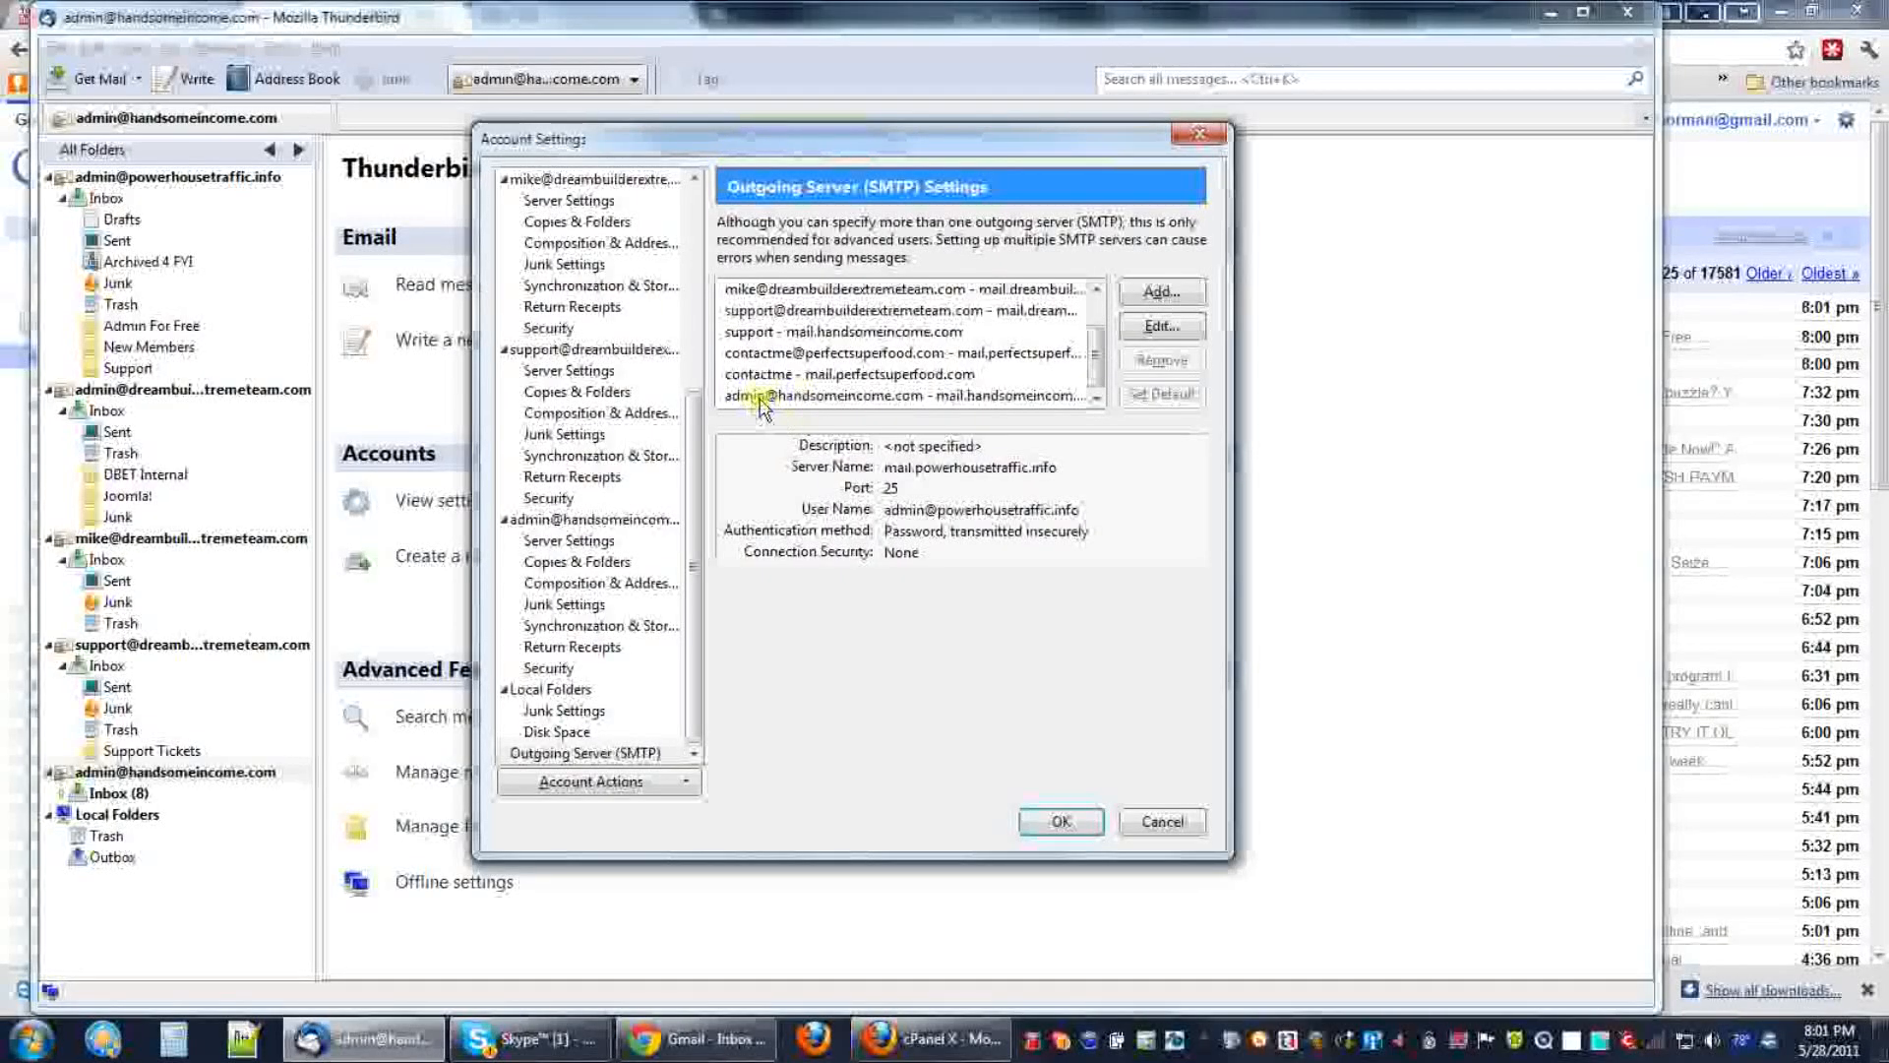
{"action": "left_click", "coordinate": [862, 395]}
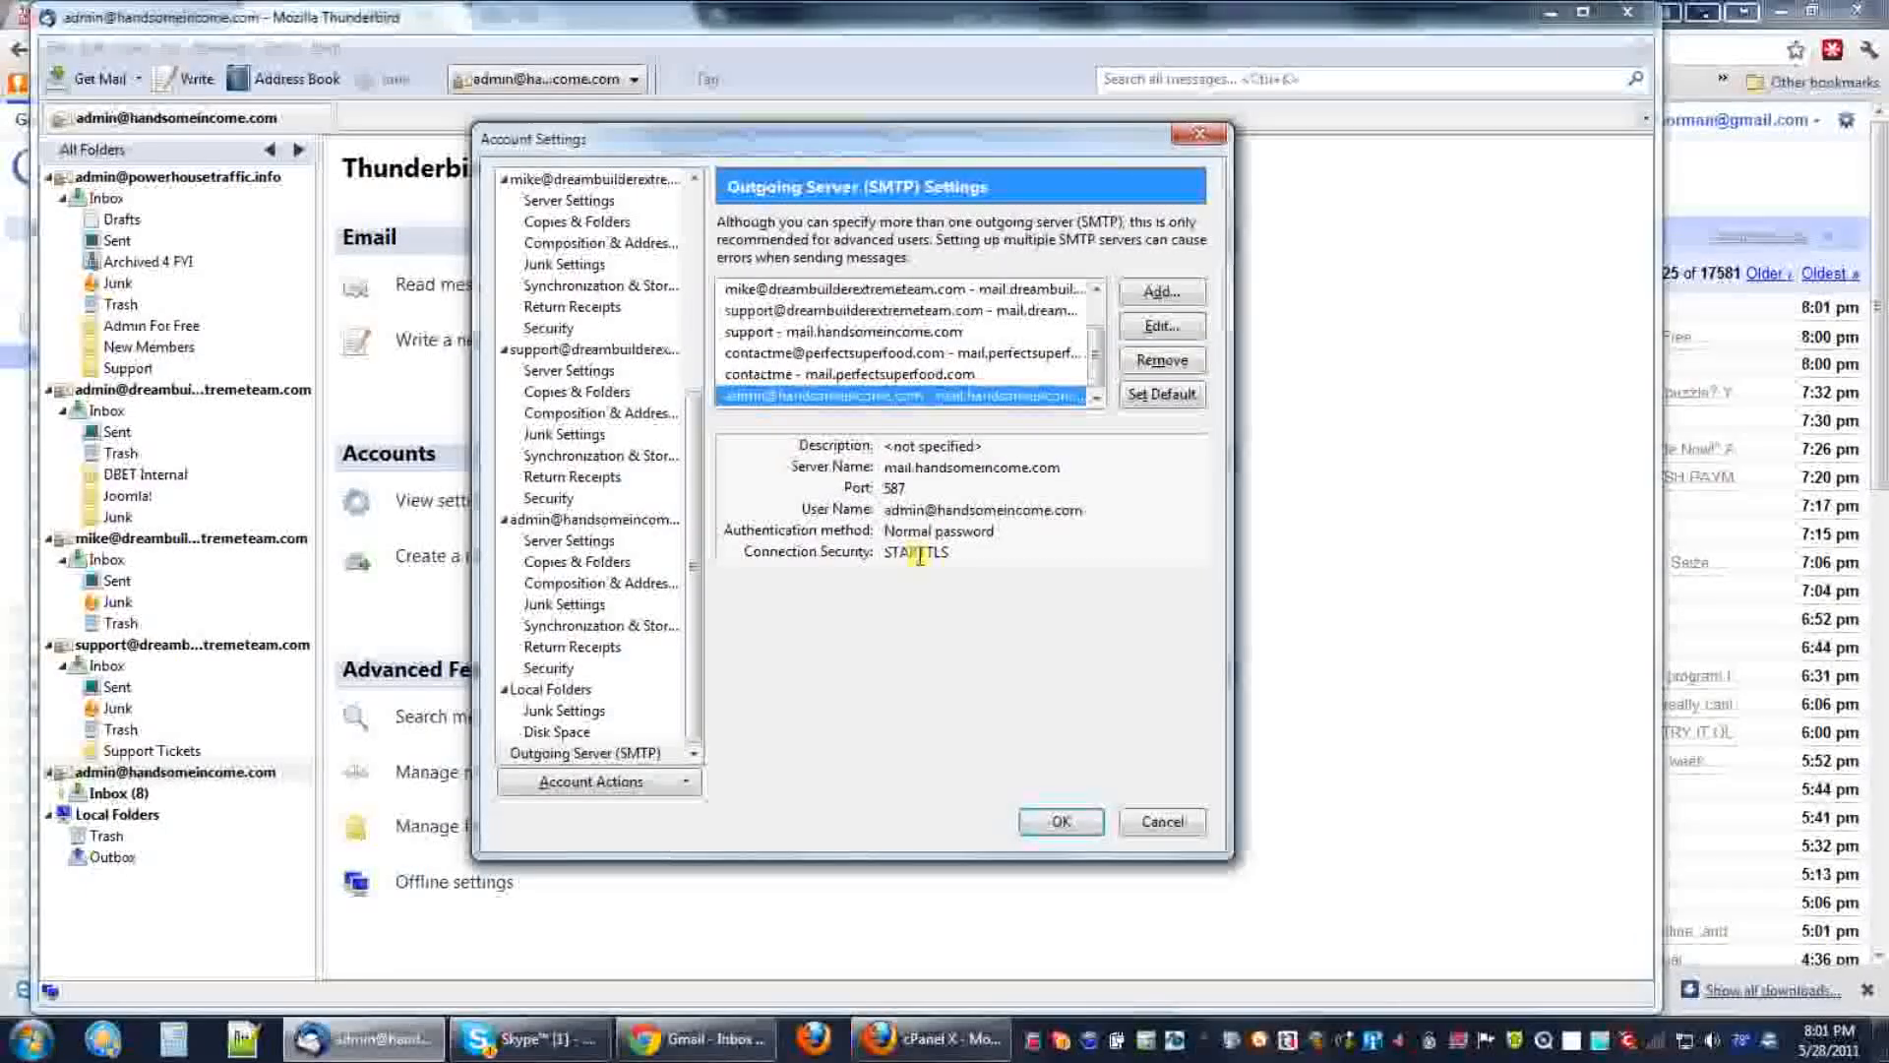
{"action": "left_click_drag", "start_coordinate": [899, 553], "coordinate": [934, 553]}
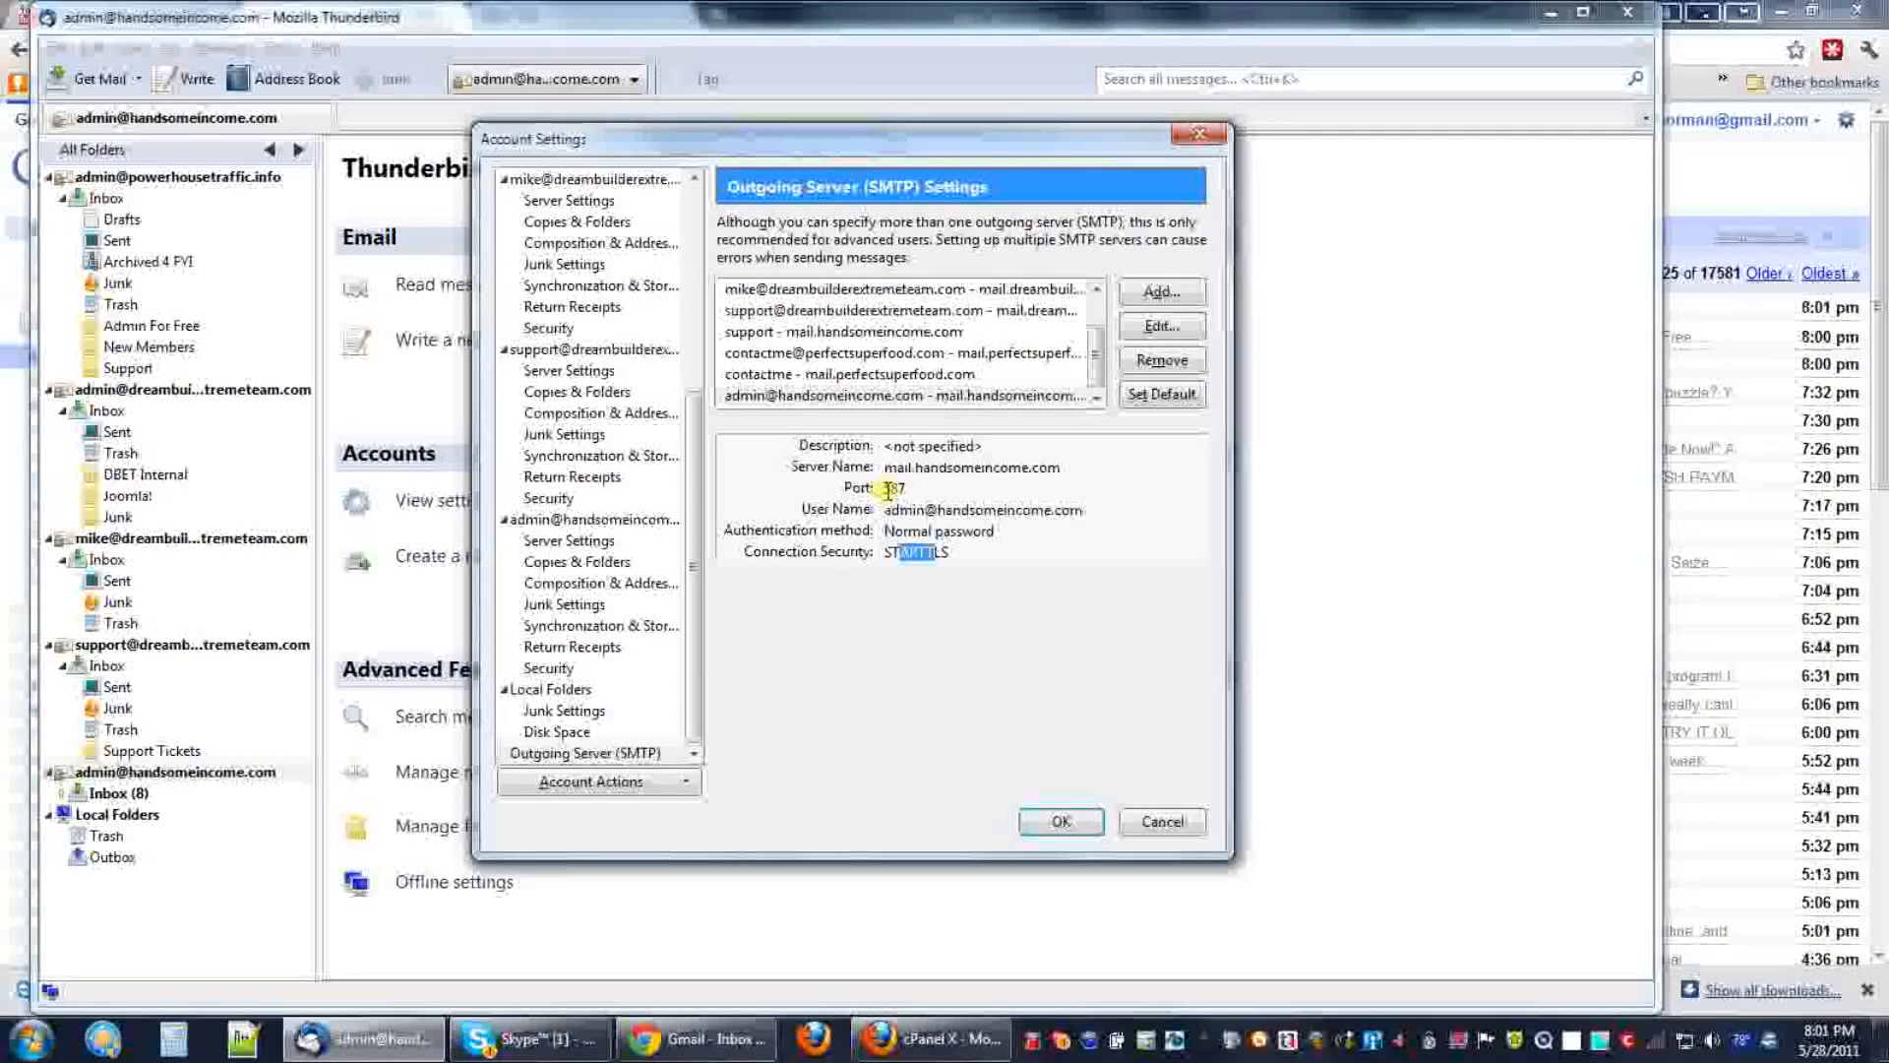
{"action": "left_click_drag", "start_coordinate": [886, 492], "coordinate": [910, 489]}
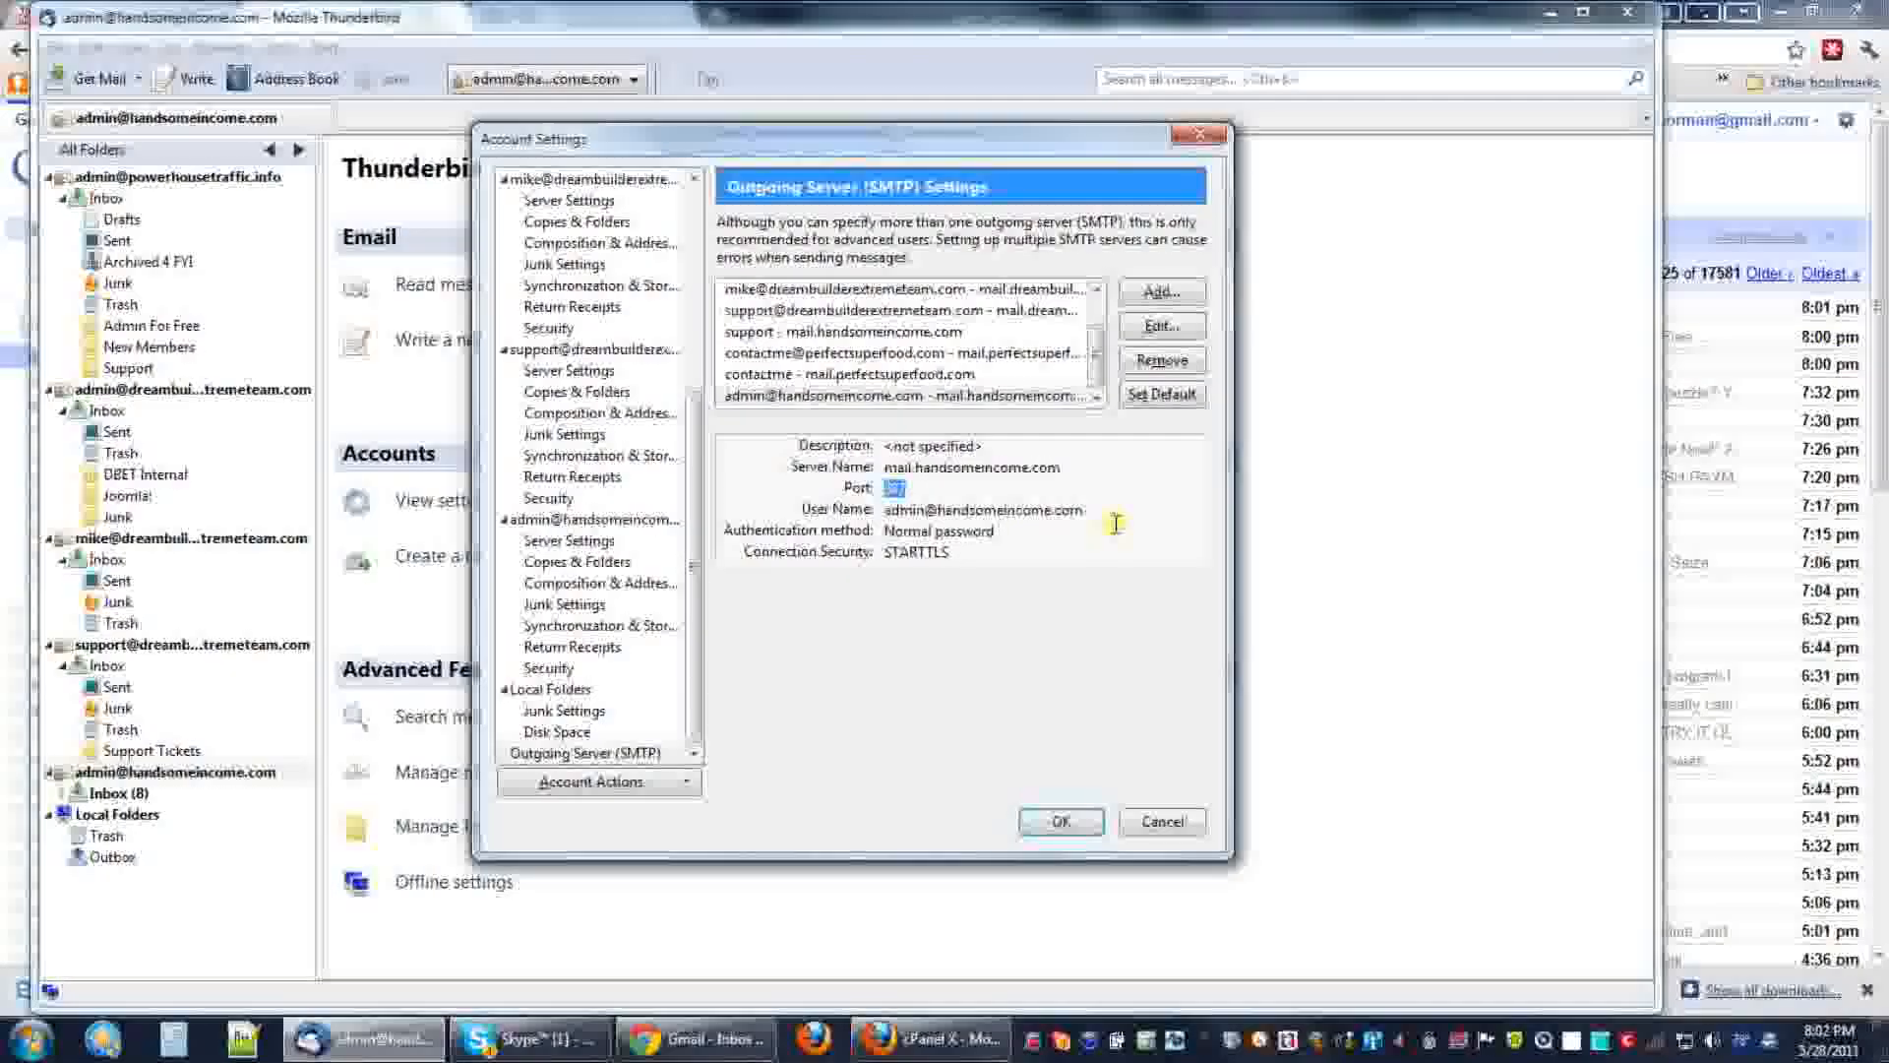
{"action": "left_click", "coordinate": [980, 531]}
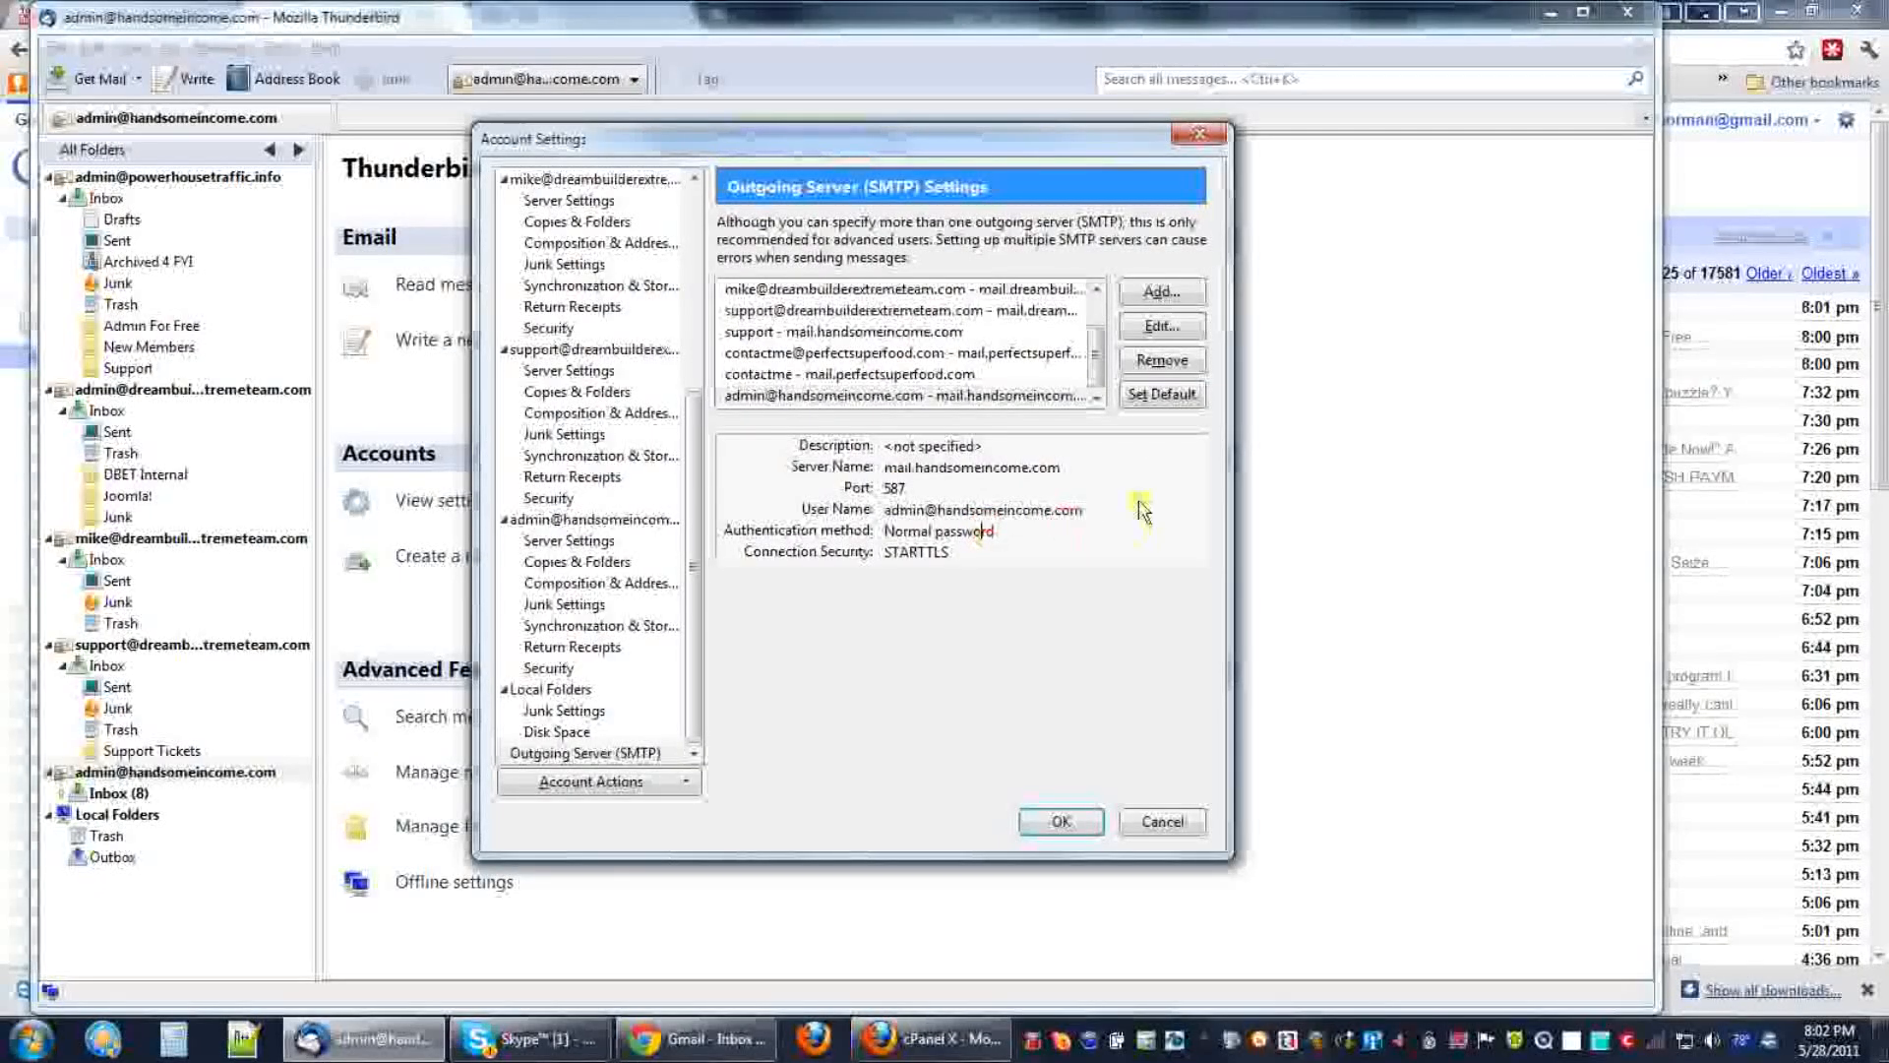
{"action": "left_click", "coordinate": [897, 397]}
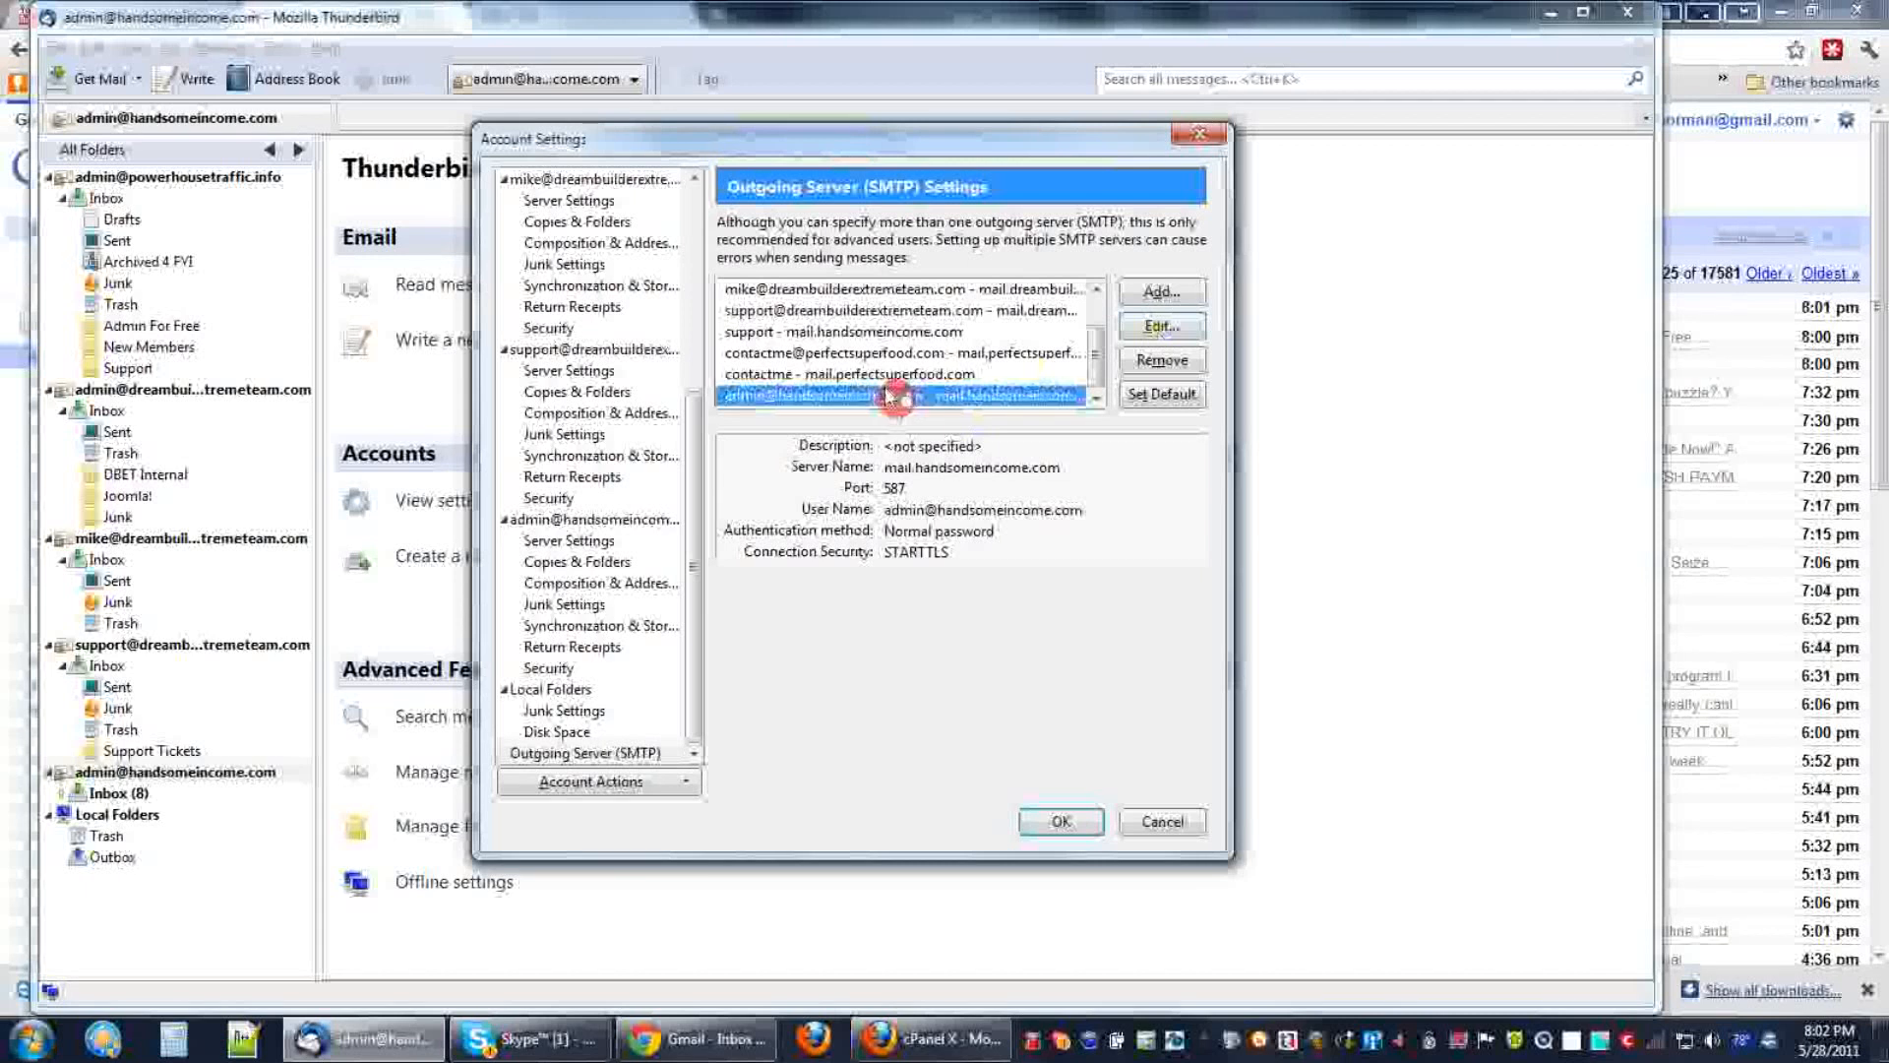
{"action": "left_click", "coordinate": [1160, 328]}
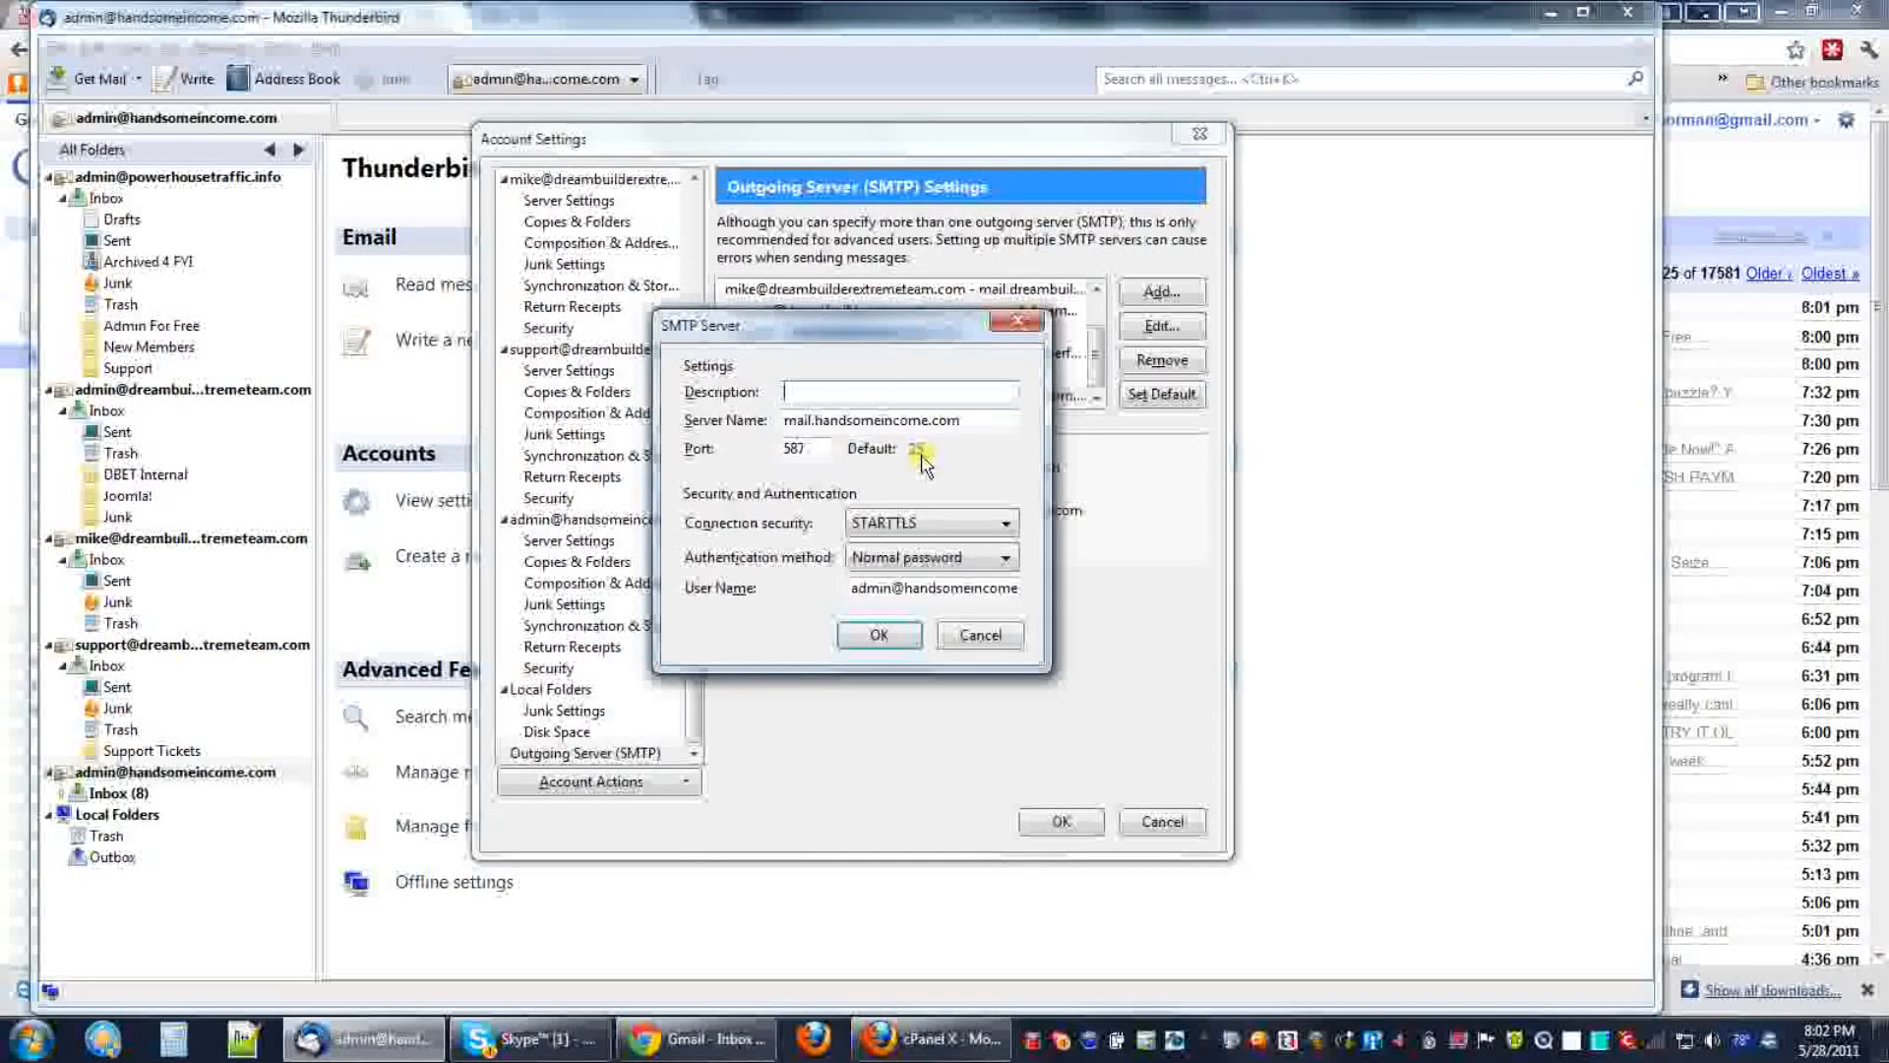
Switch mail.handsomeincome.com's outgoing server to SSL/TLS on port 465 and confirm both dialogs.
{"action": "double_click", "coordinate": [793, 449]}
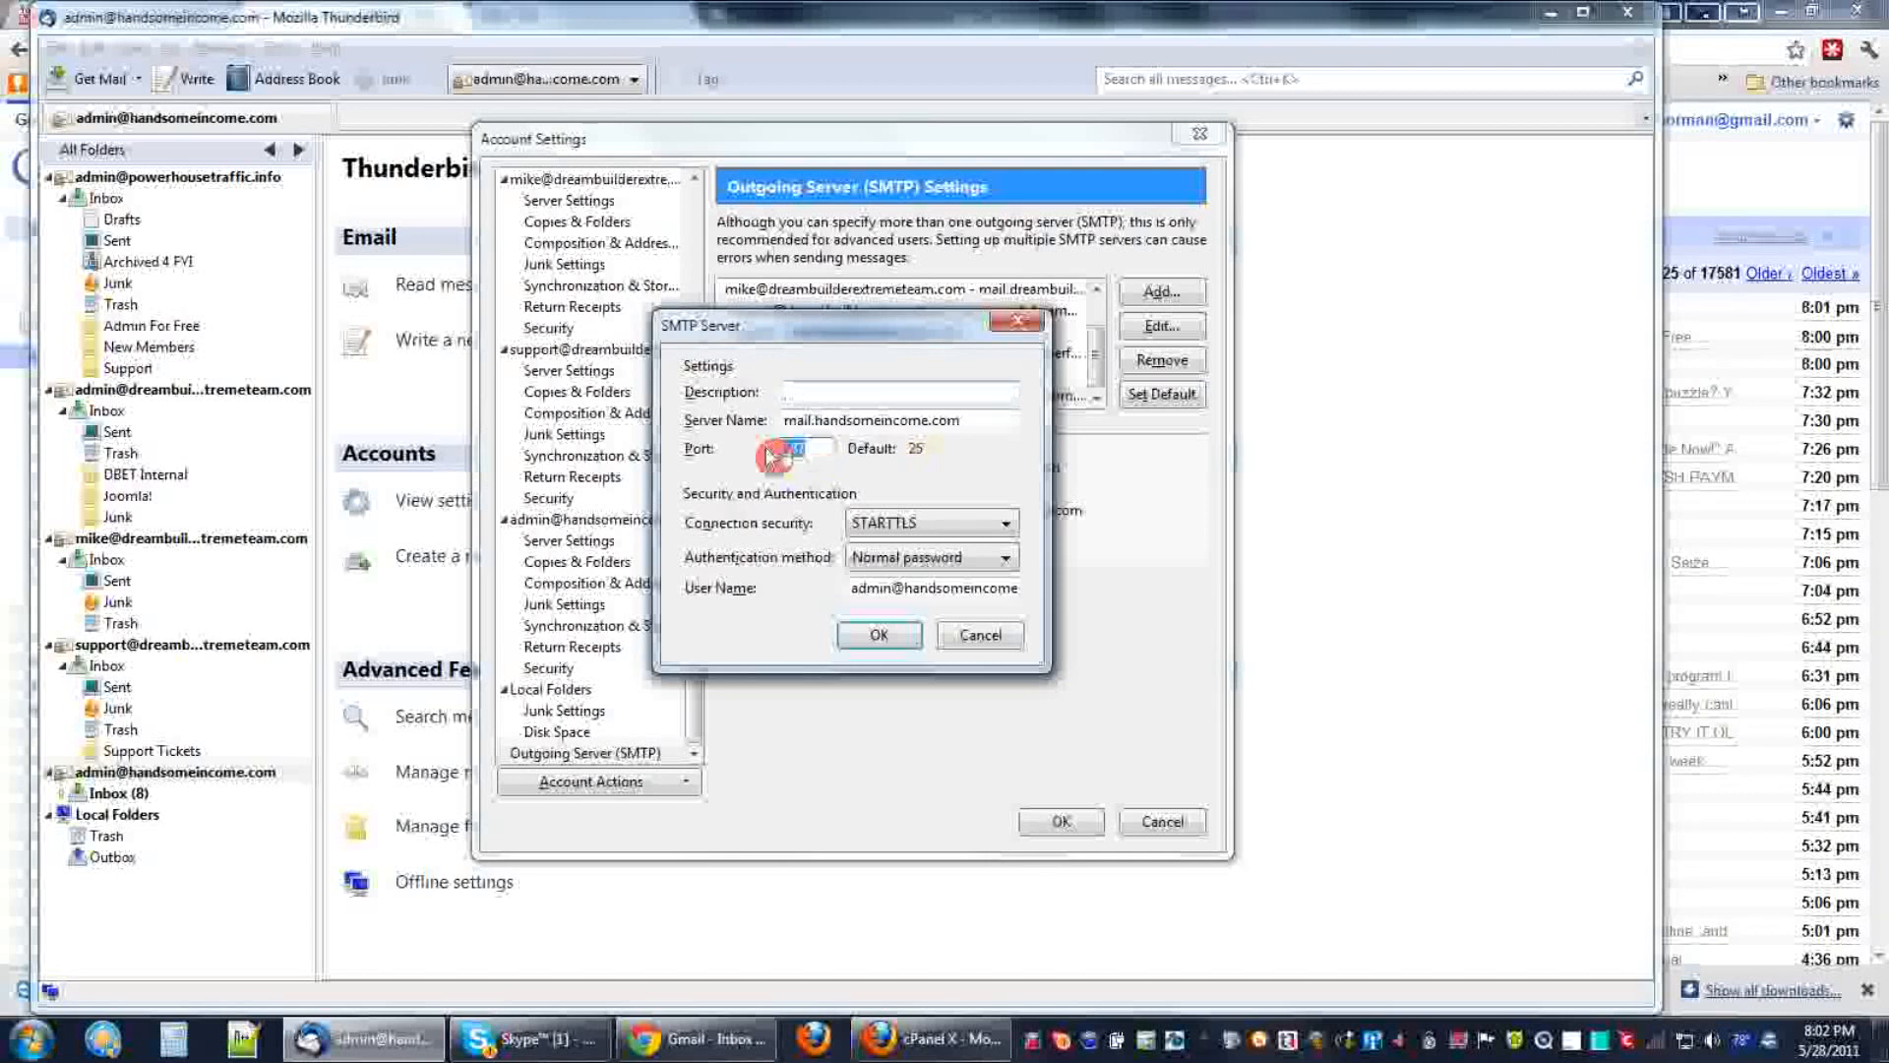
{"action": "type", "text": "225"}
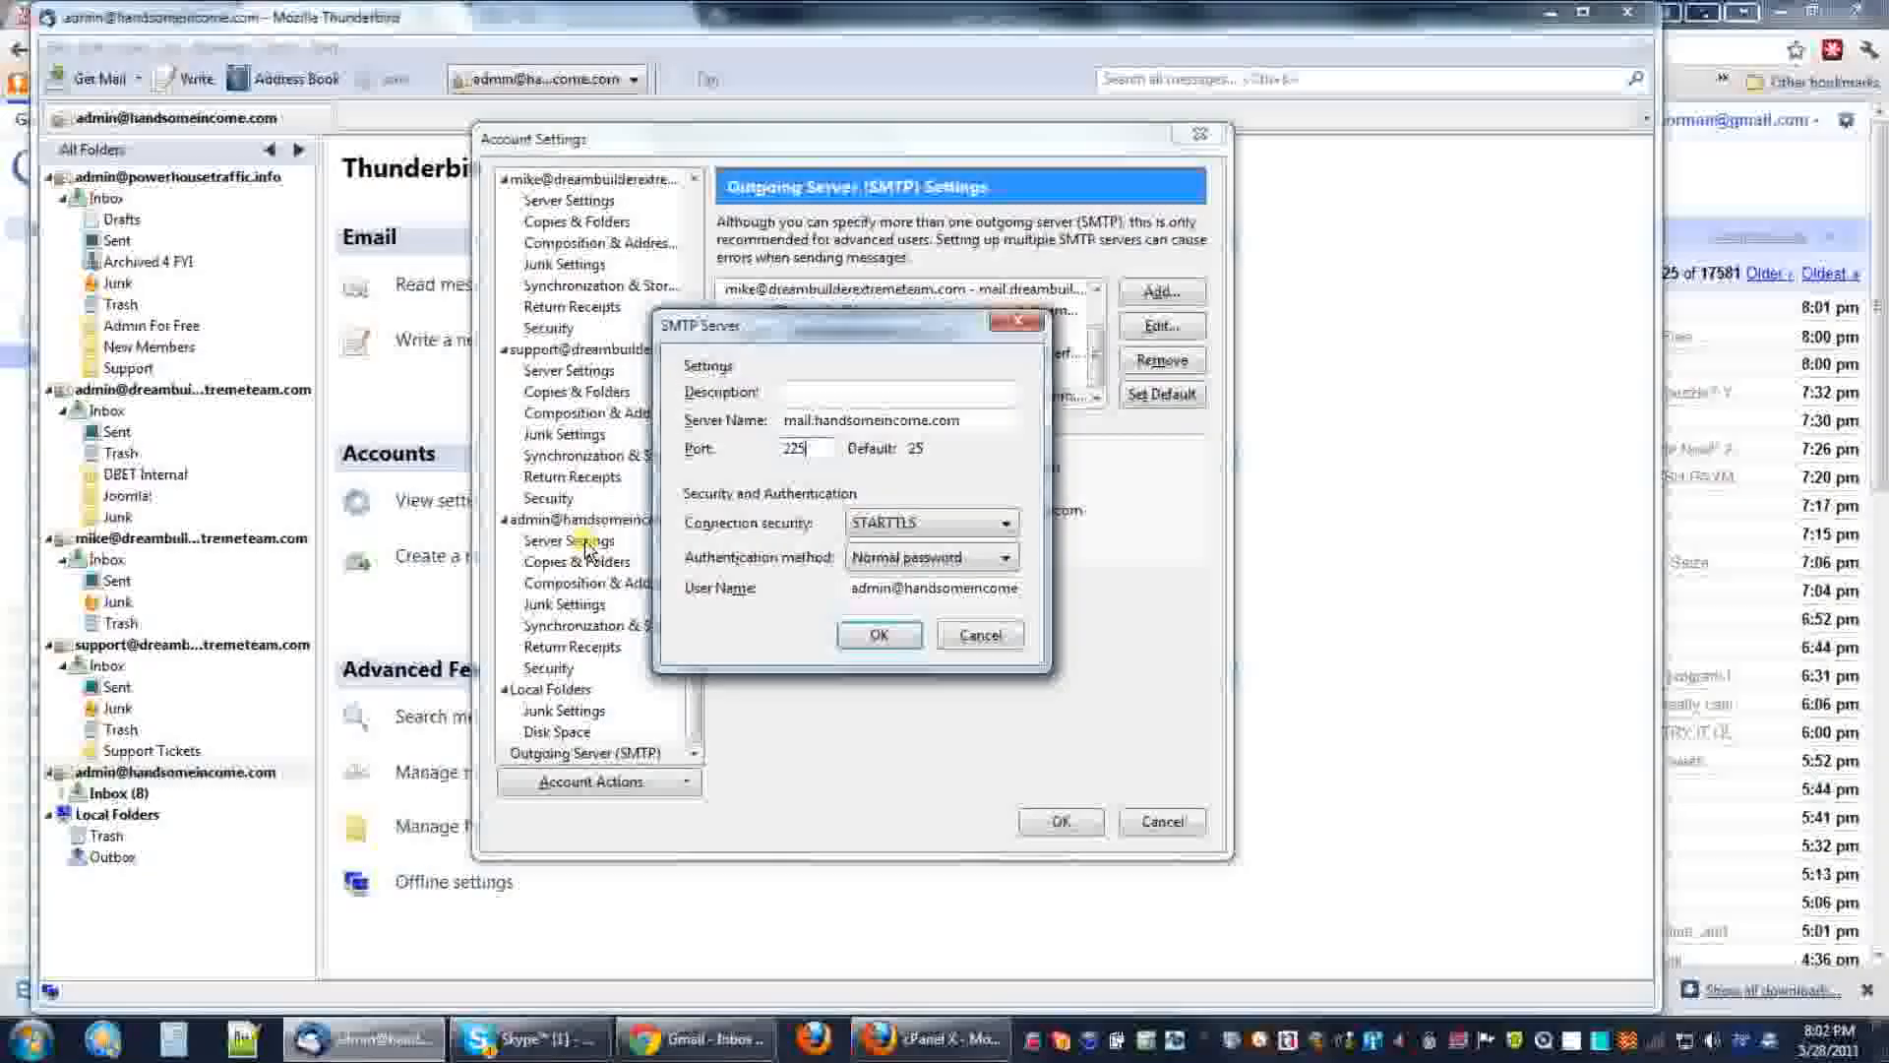
{"action": "key", "text": "BackSpace"}
{"action": "key", "text": "BackSpace"}
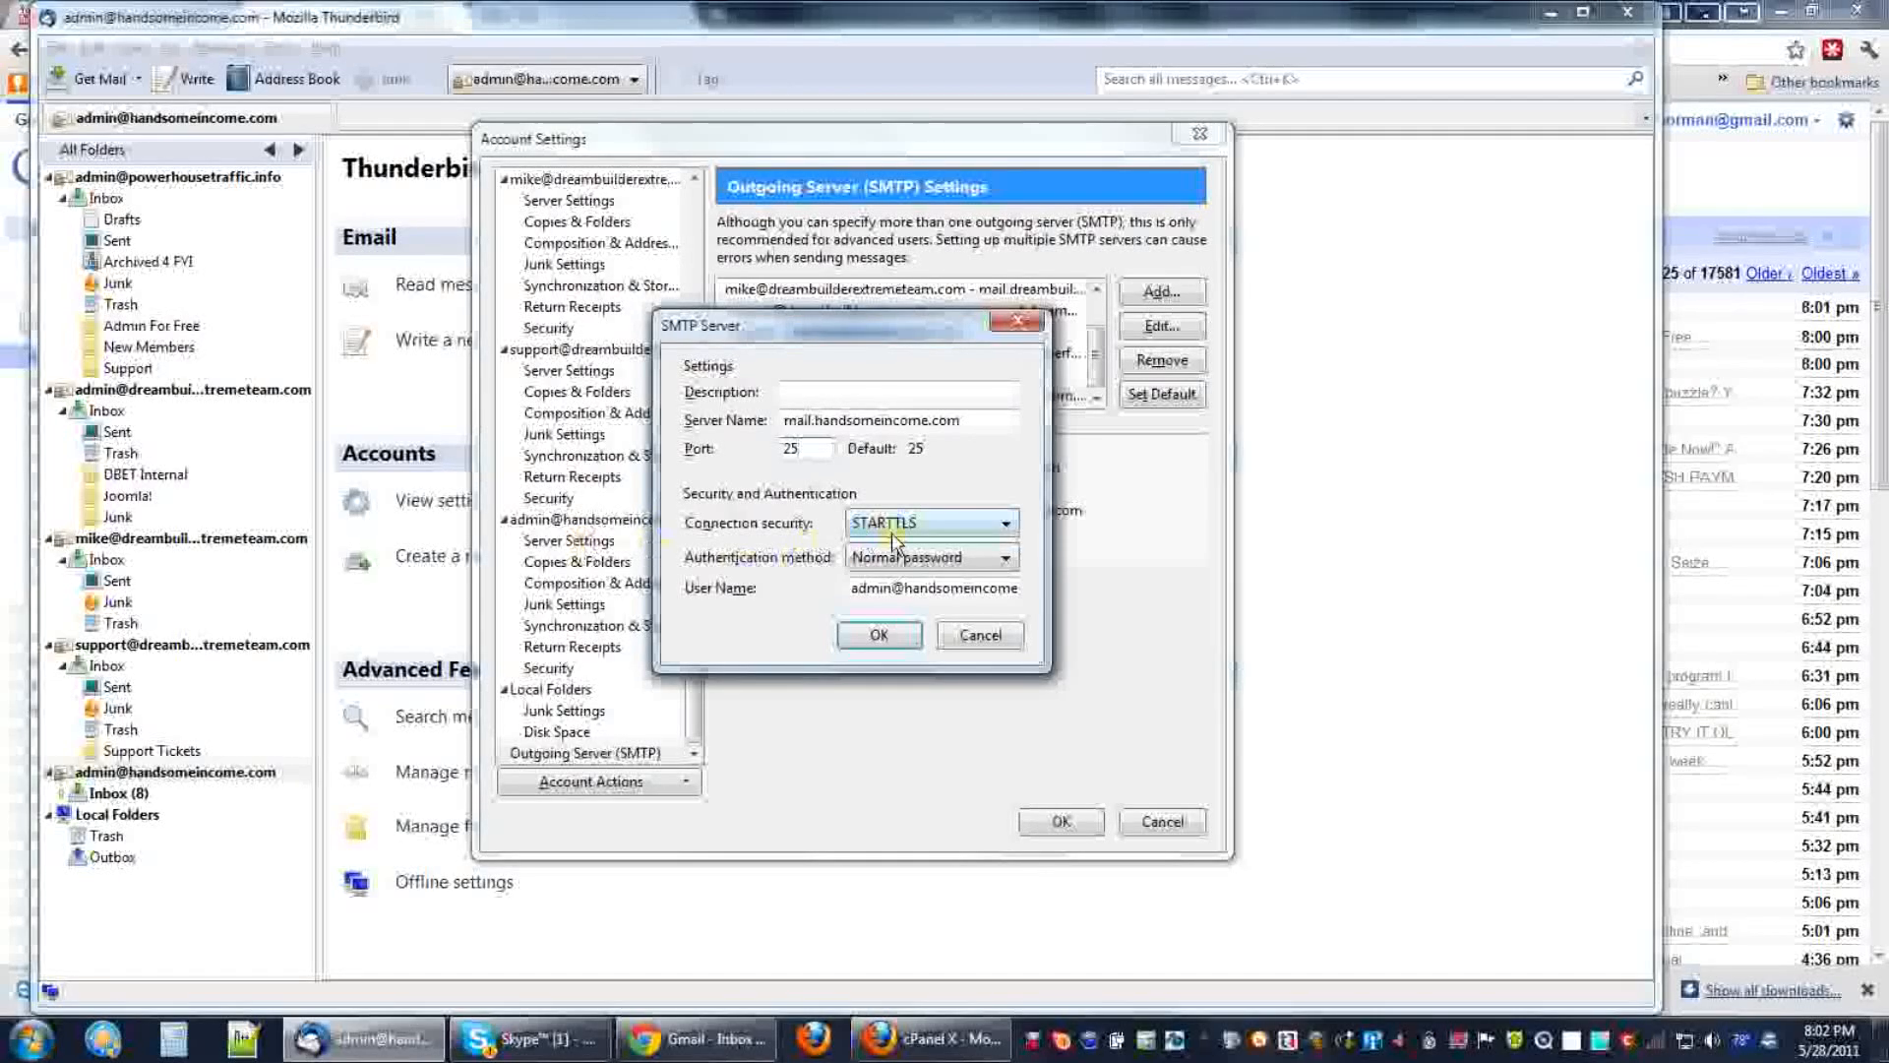
{"action": "left_click", "coordinate": [1012, 532]}
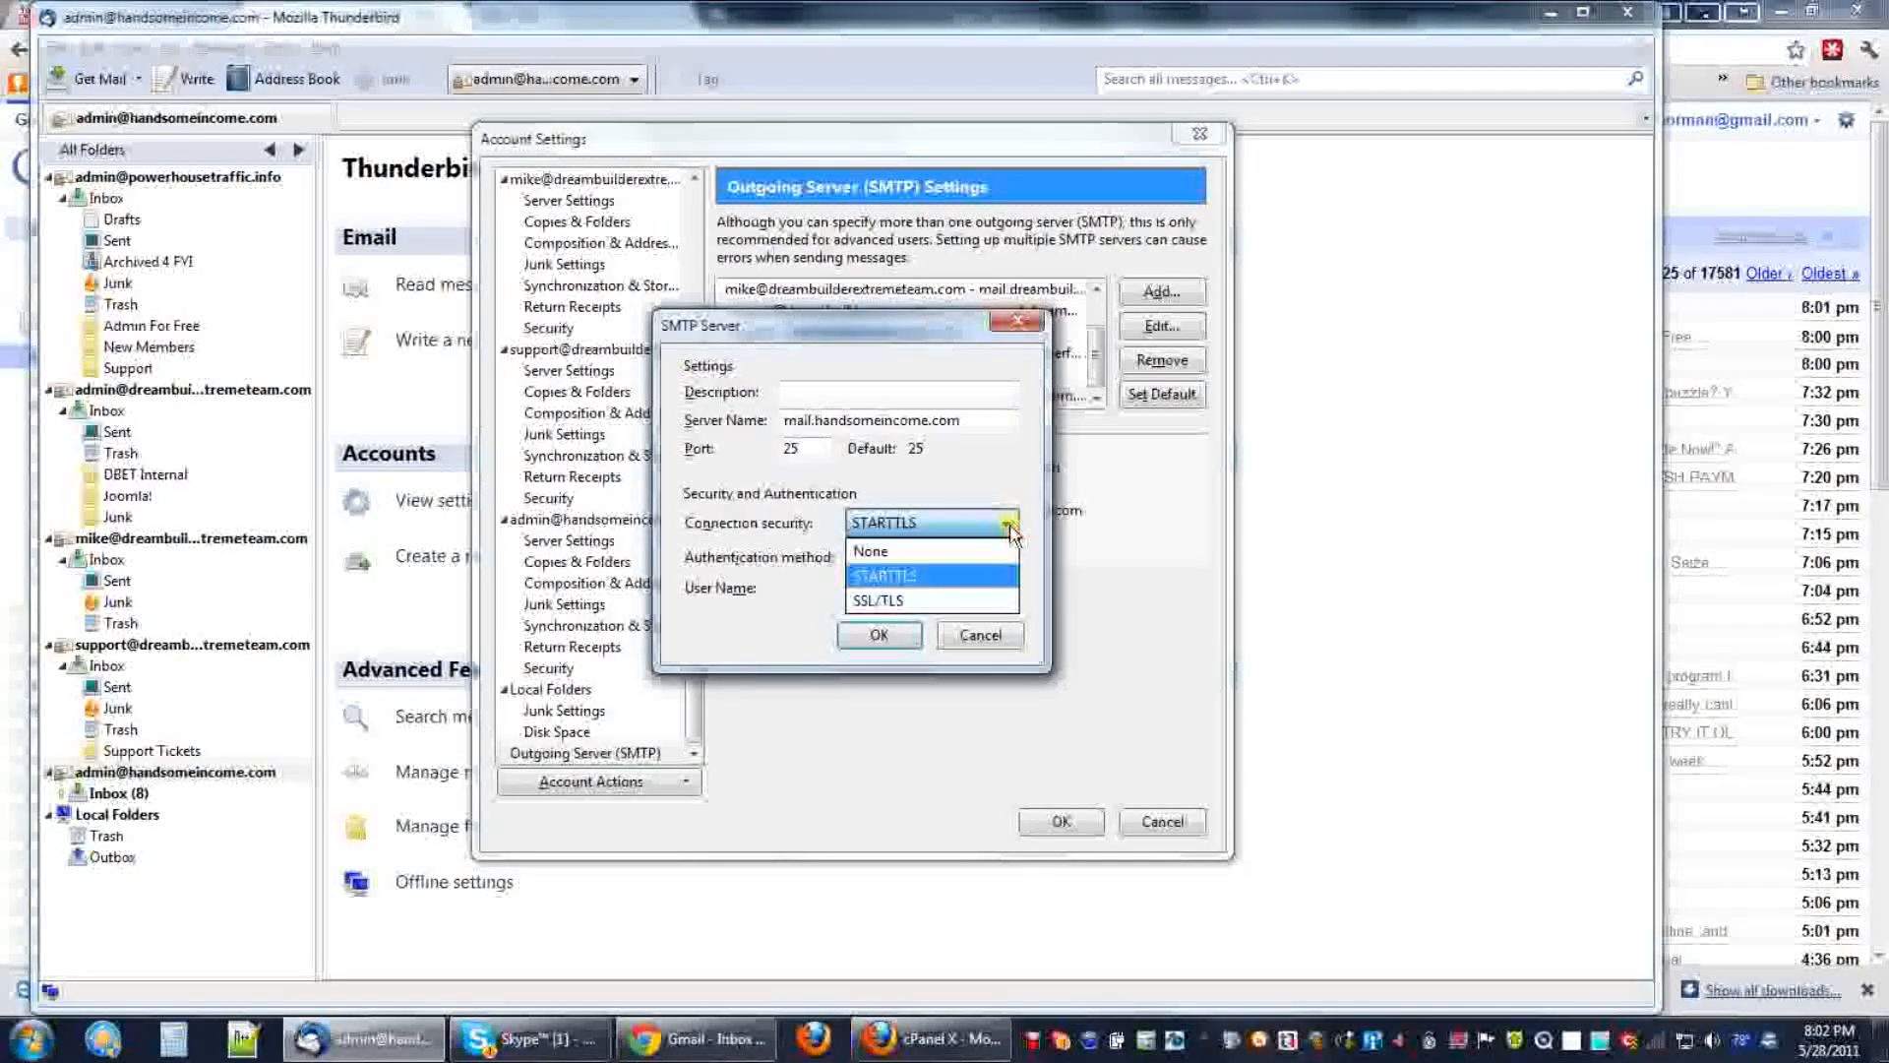
{"action": "left_click", "coordinate": [886, 604]}
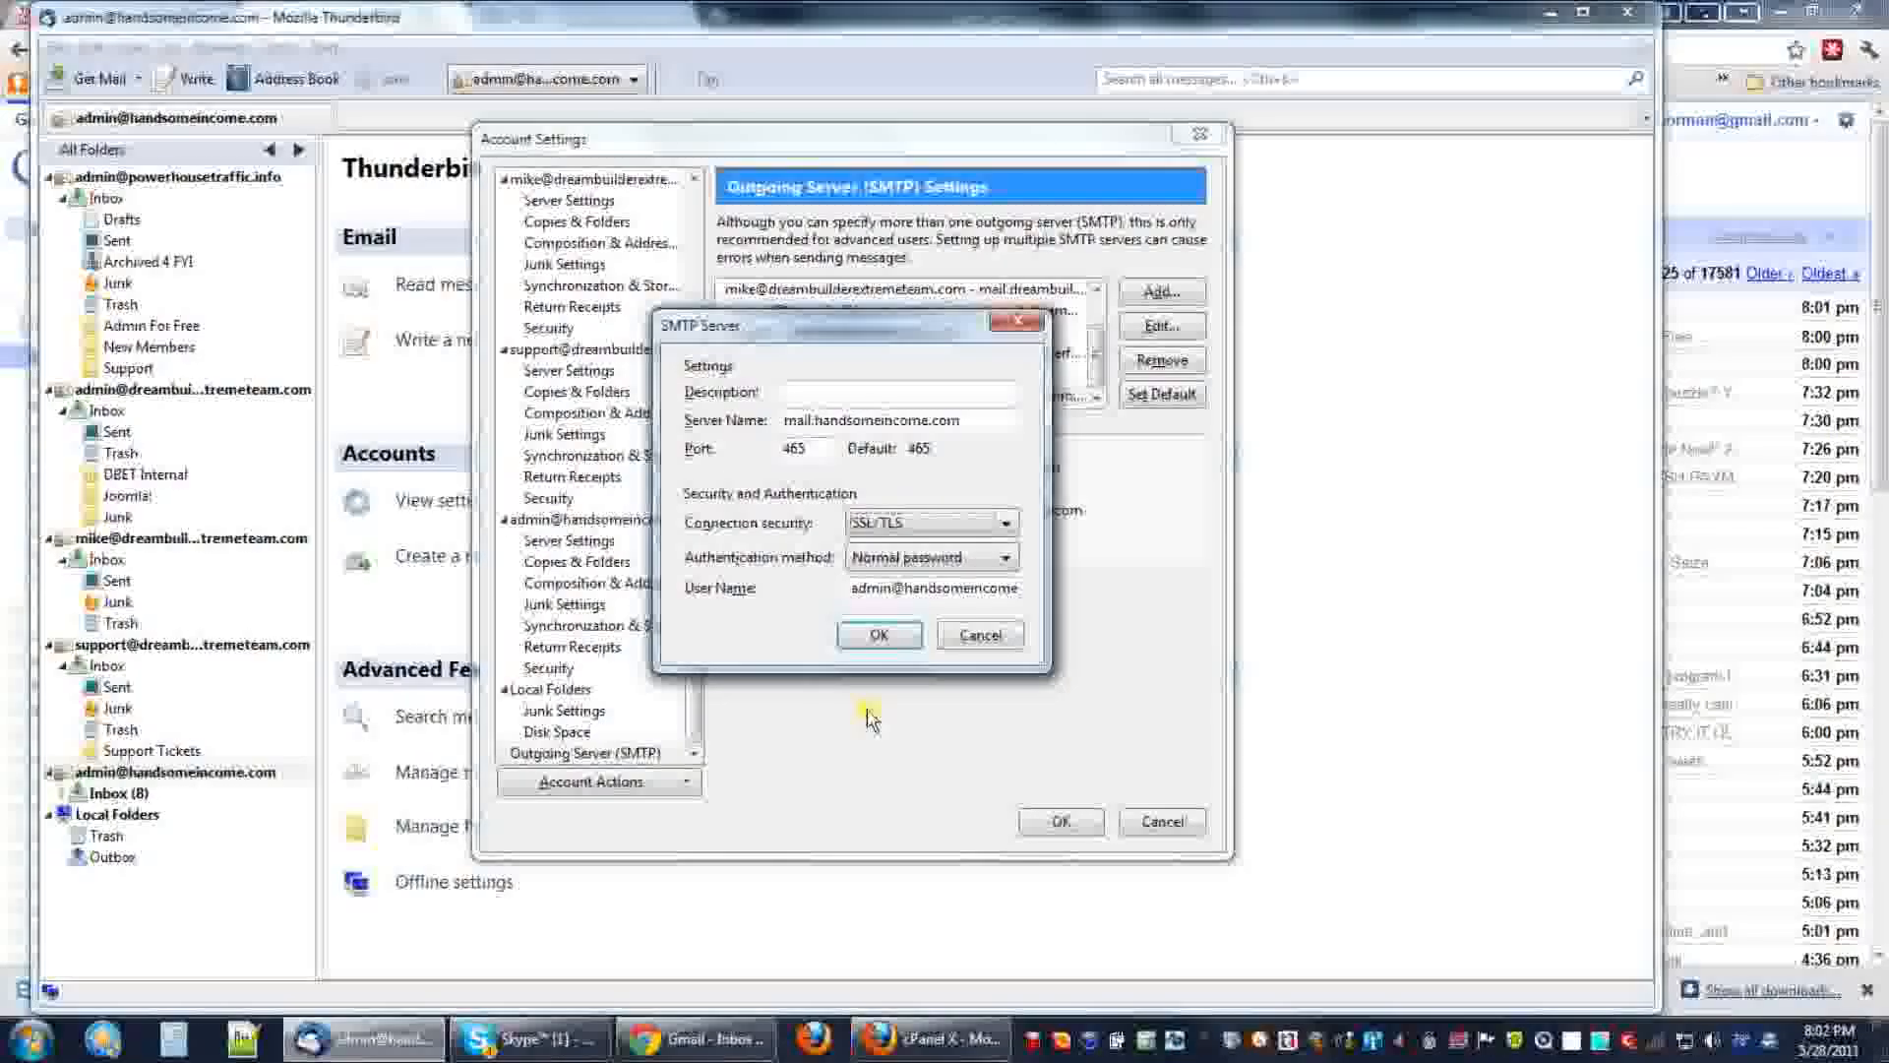
{"action": "left_click", "coordinate": [874, 638]}
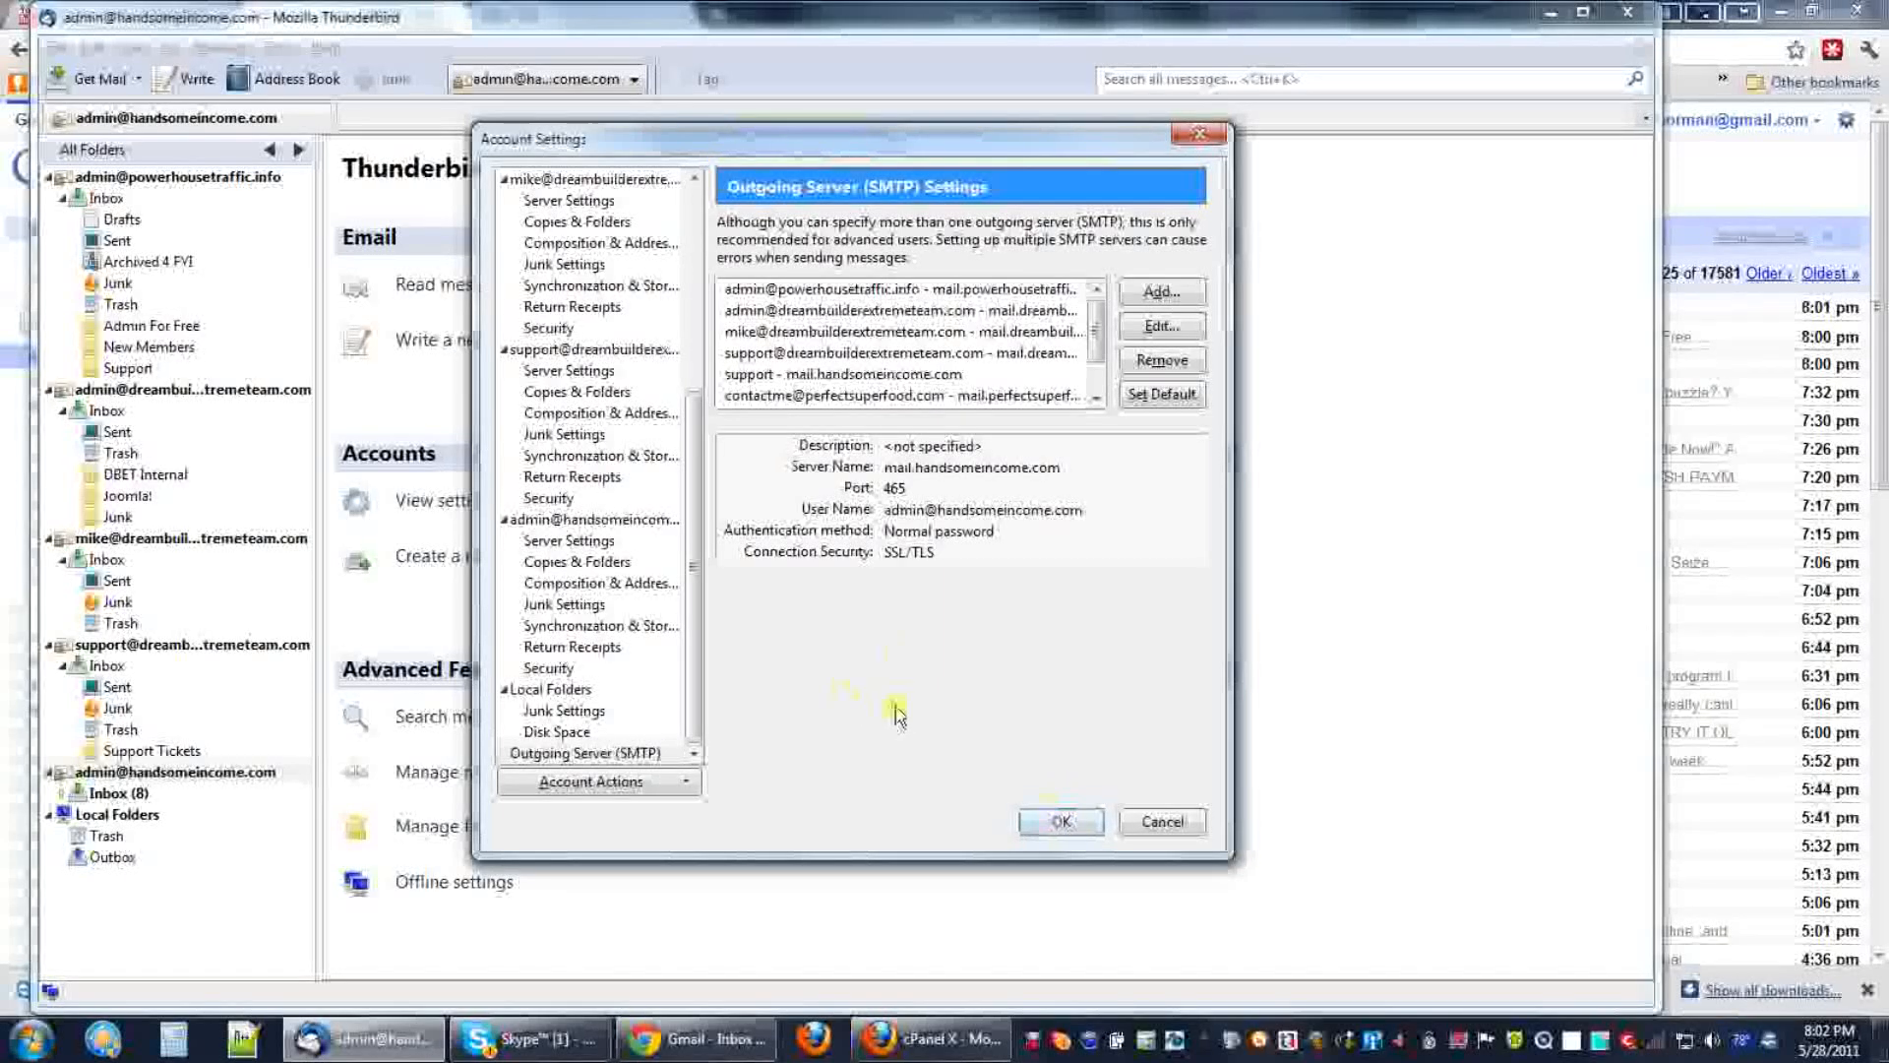
{"action": "left_click", "coordinate": [1067, 821]}
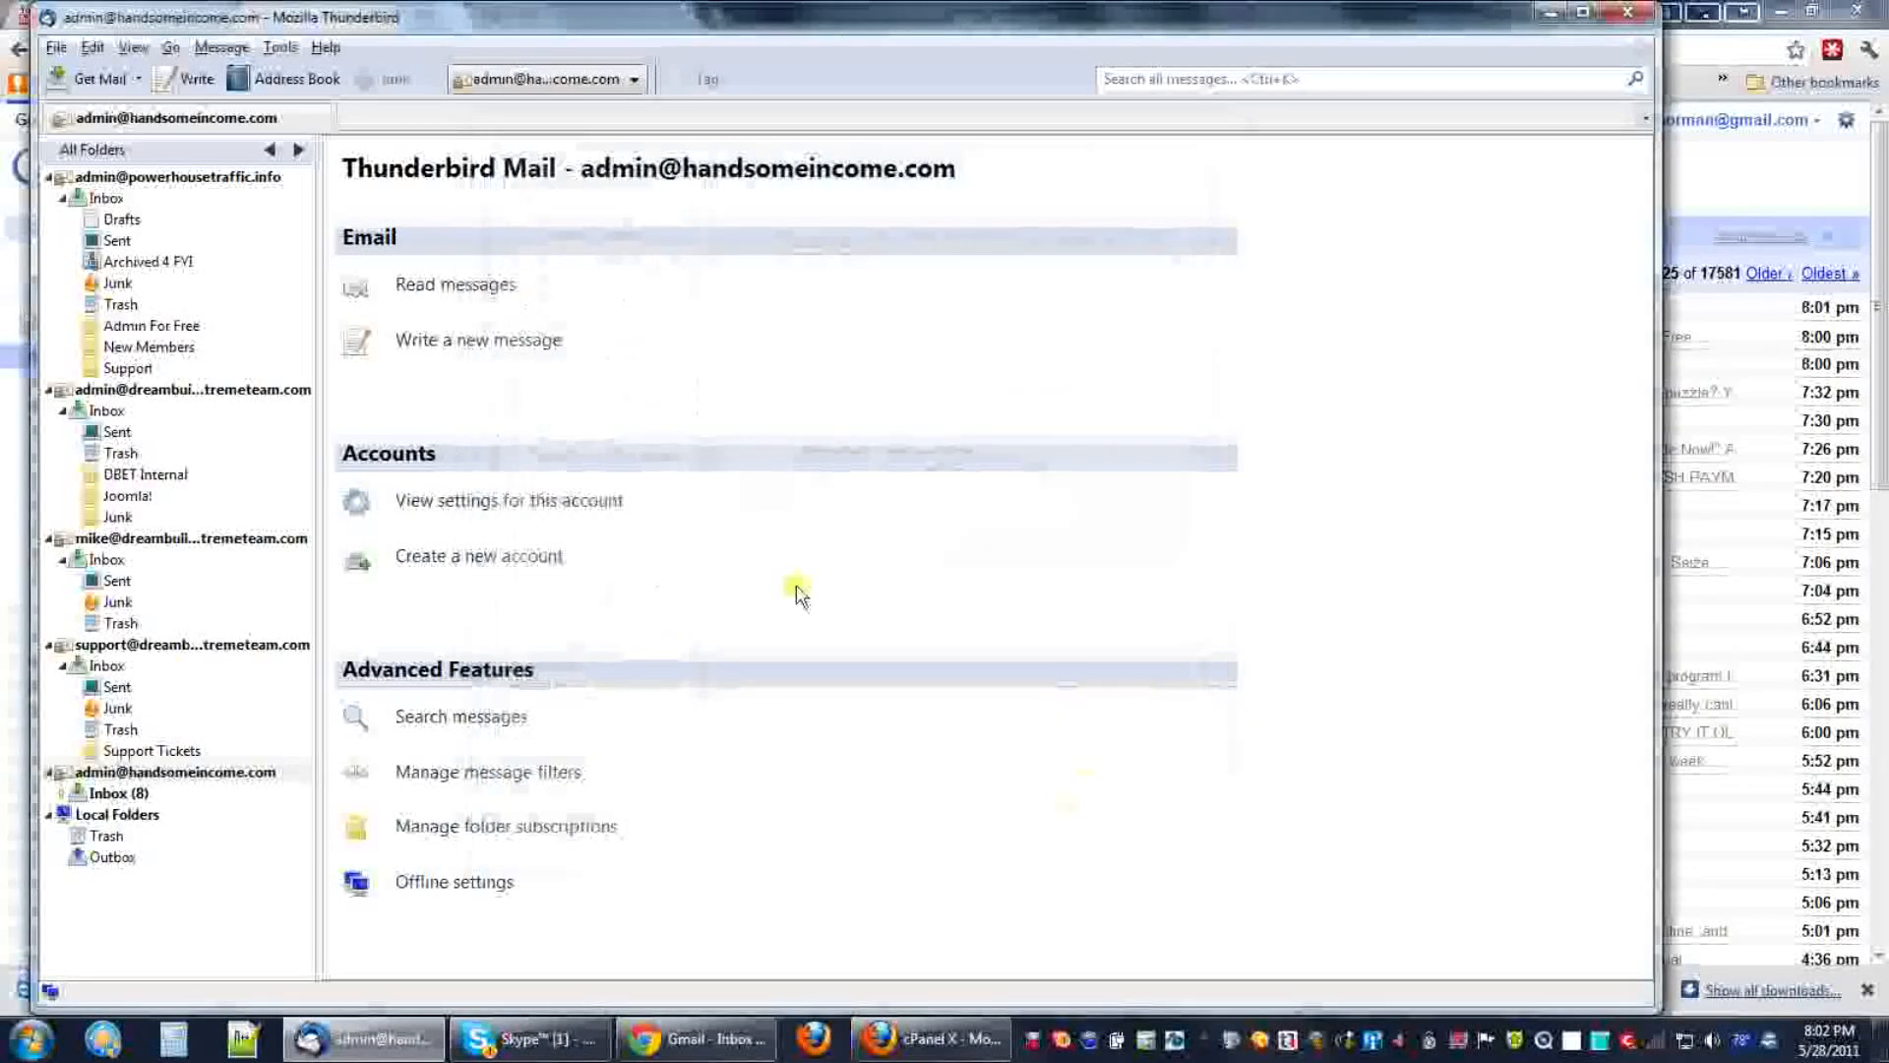
Reply to the testing message in the new inbox with '4 5 6' above the quote and send it.
{"action": "left_click", "coordinate": [116, 793]}
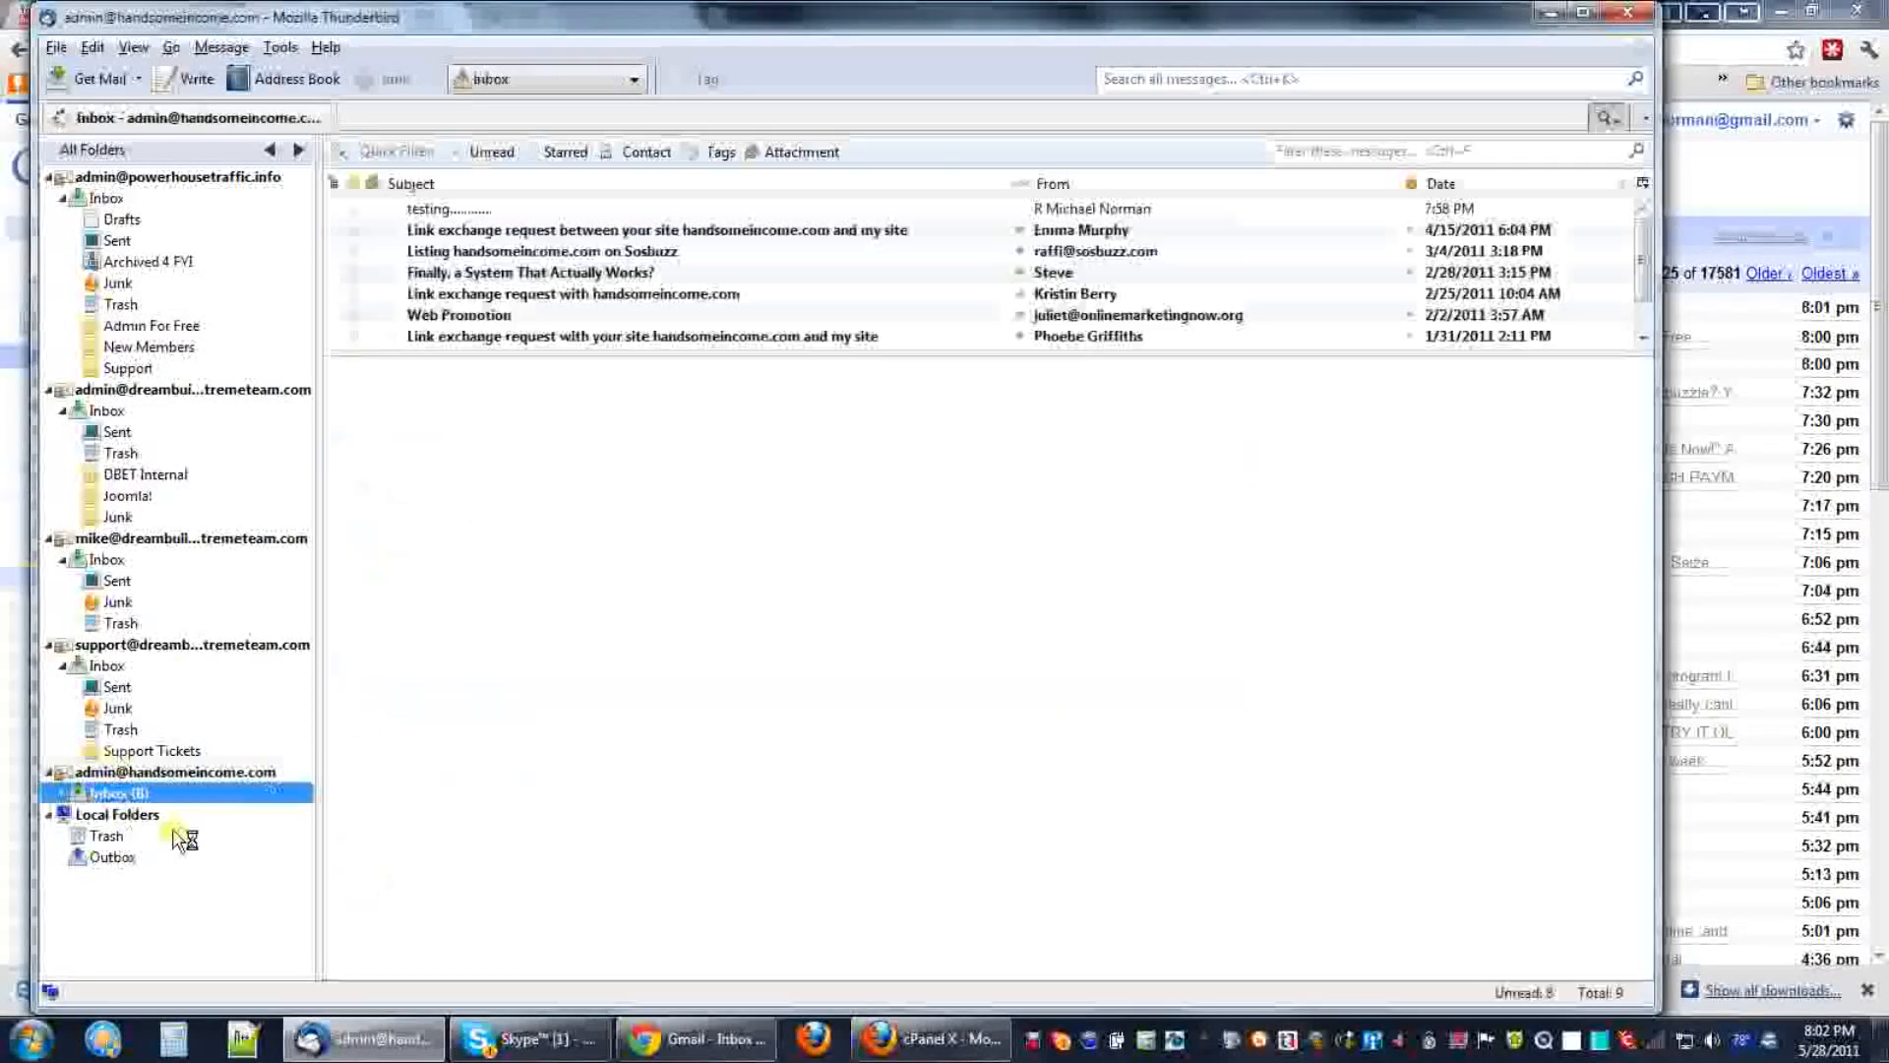
{"action": "left_click", "coordinate": [473, 215]}
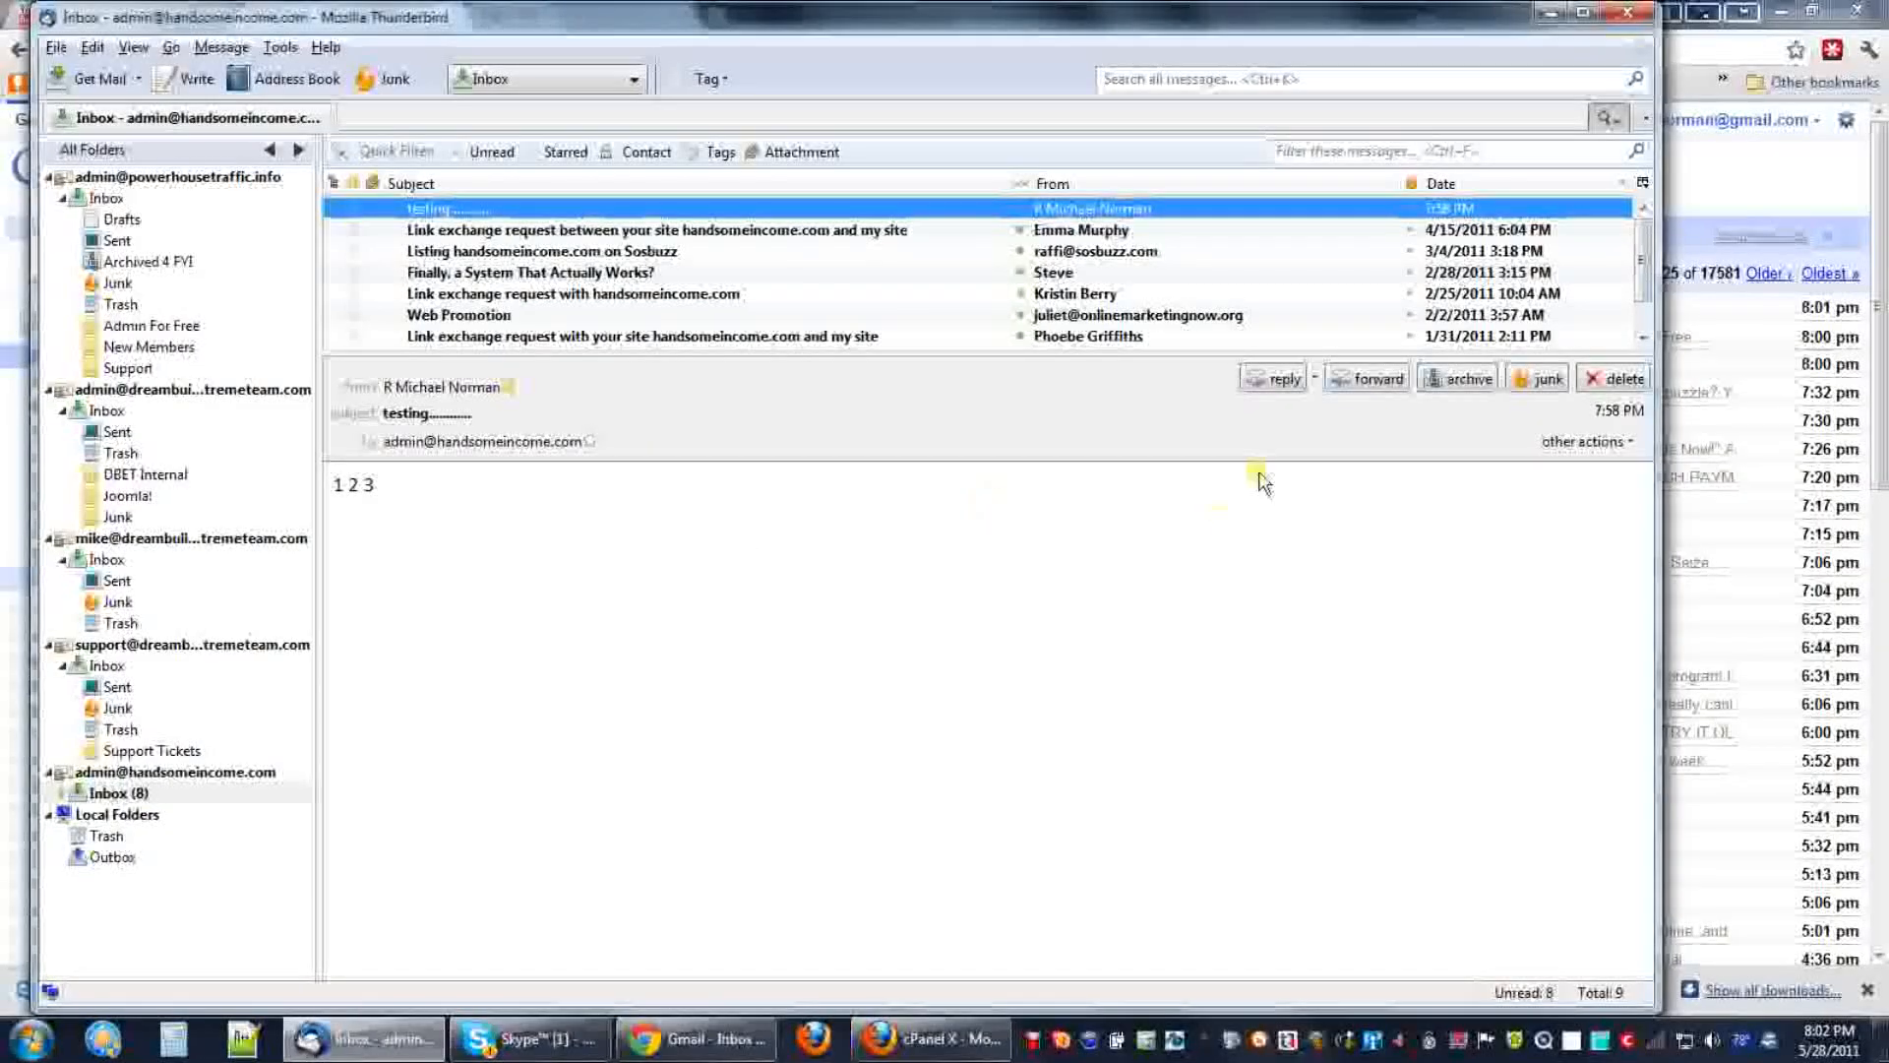
{"action": "left_click", "coordinate": [1275, 392]}
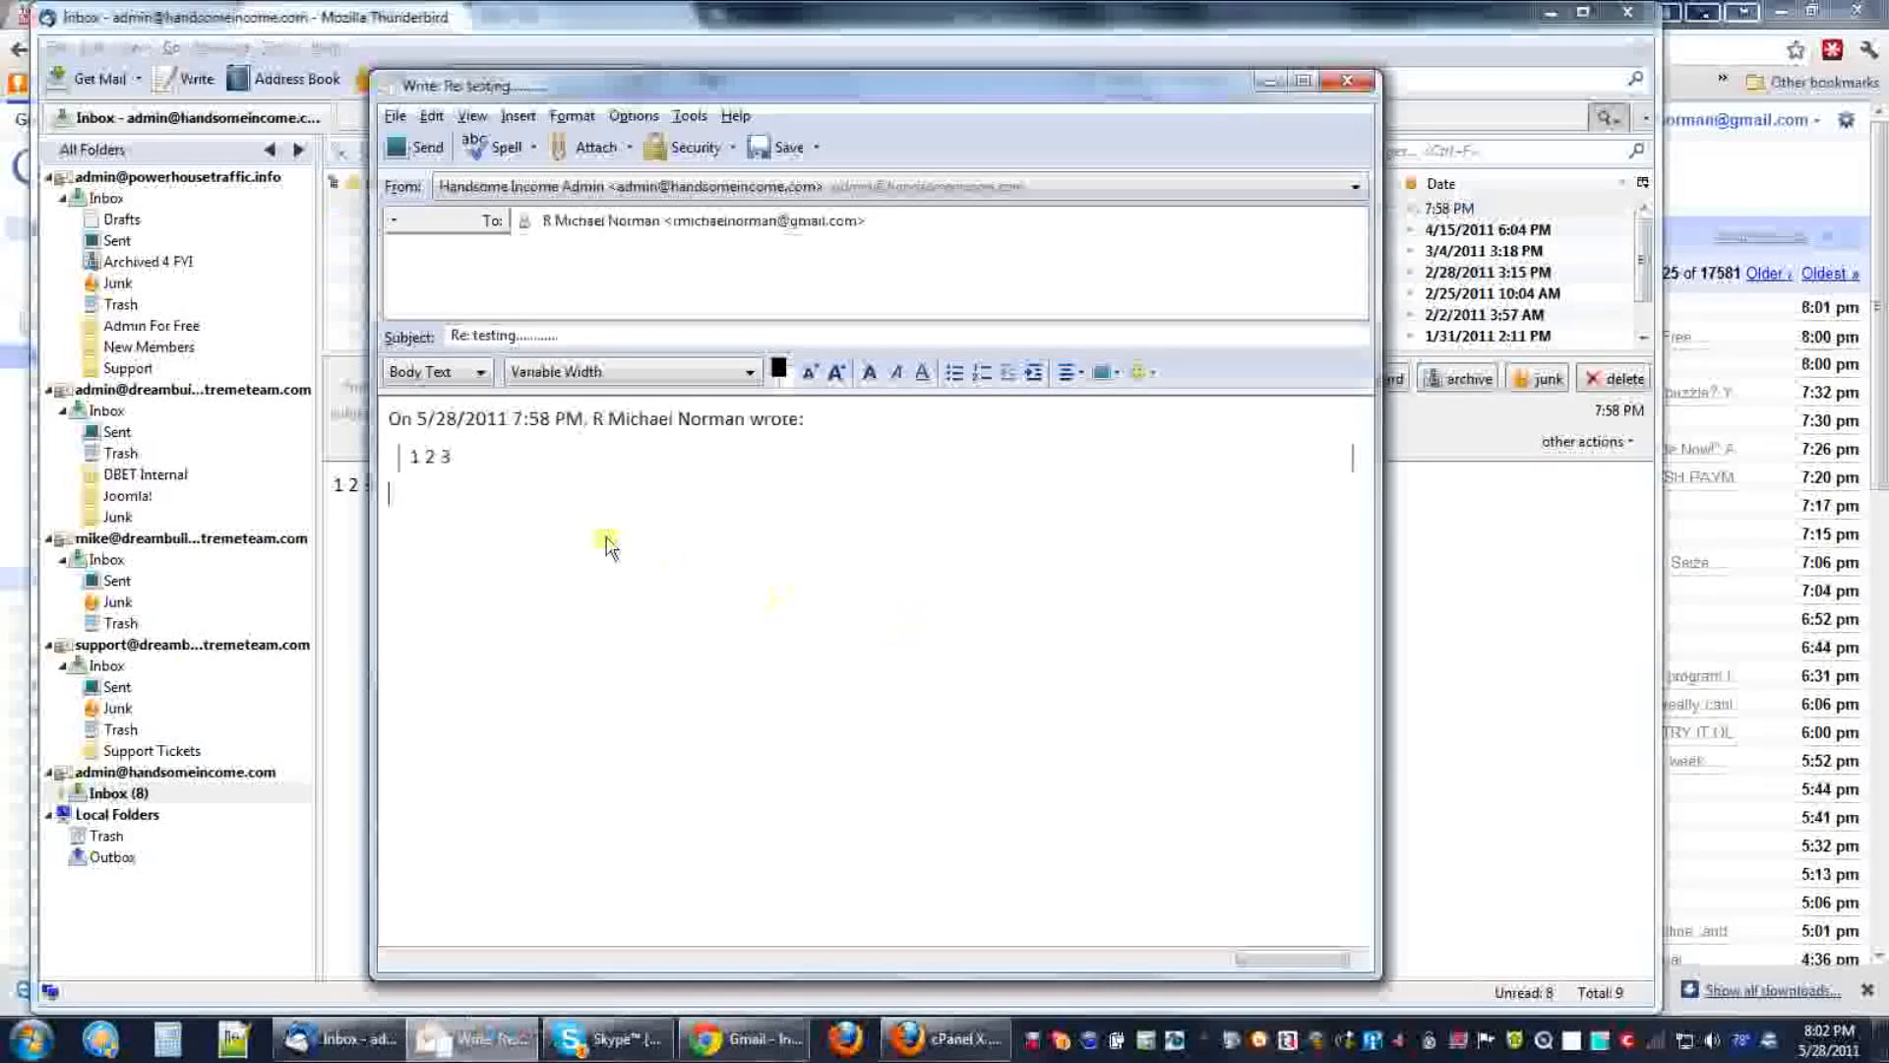
{"action": "left_click", "coordinate": [393, 418]}
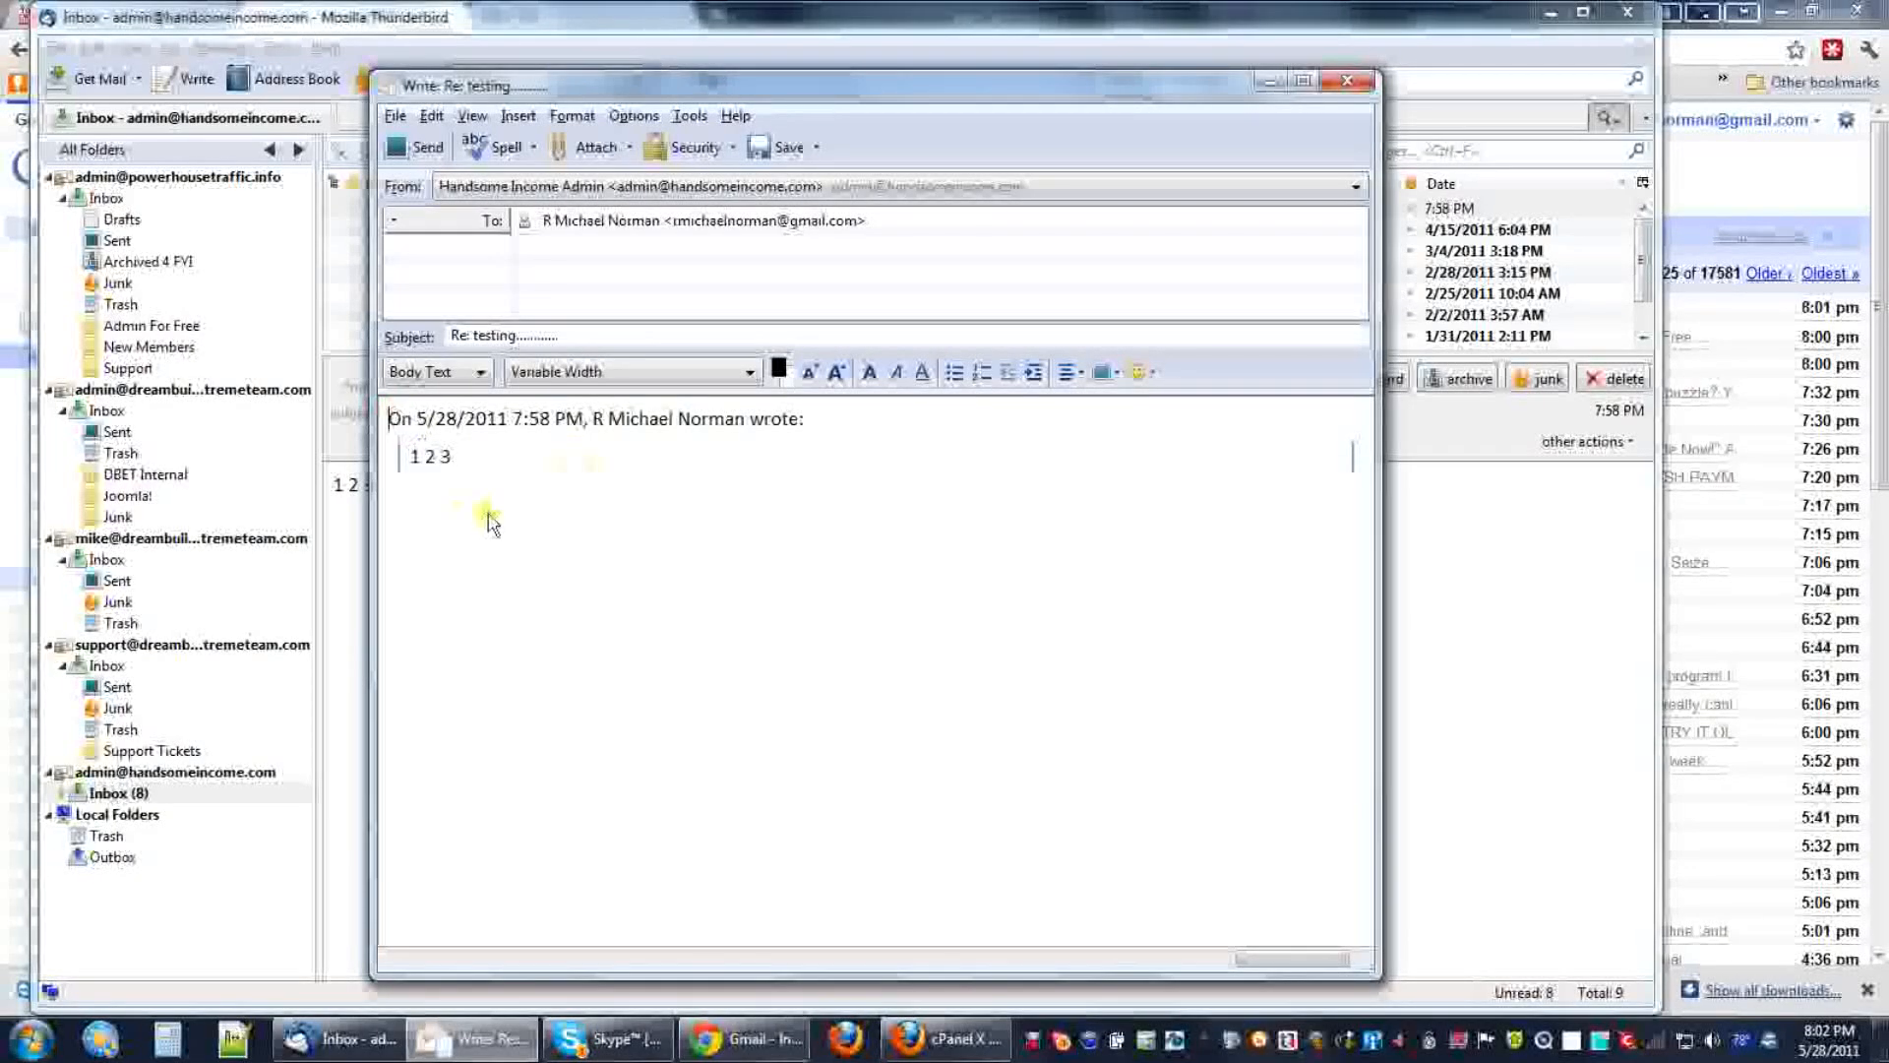
{"action": "type", "text": "4 5 "}
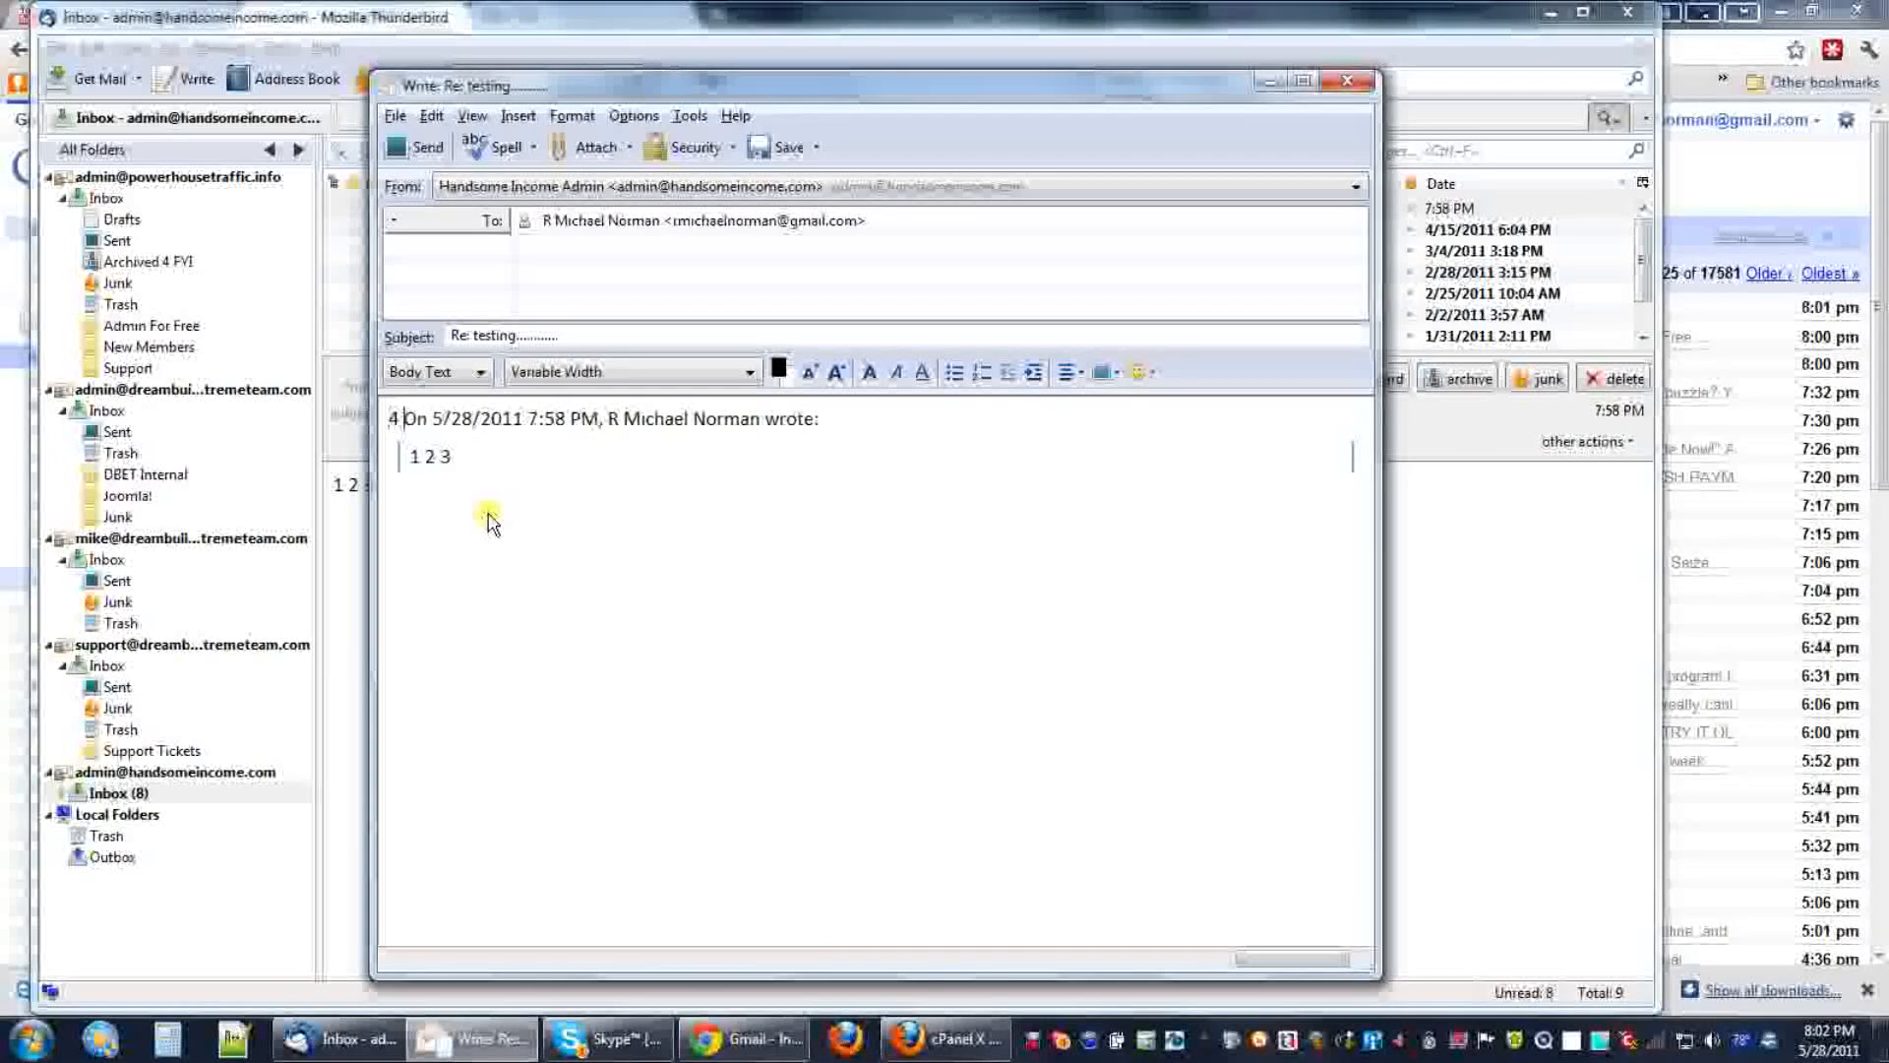
{"action": "type", "text": "6"}
{"action": "key", "text": "Return"}
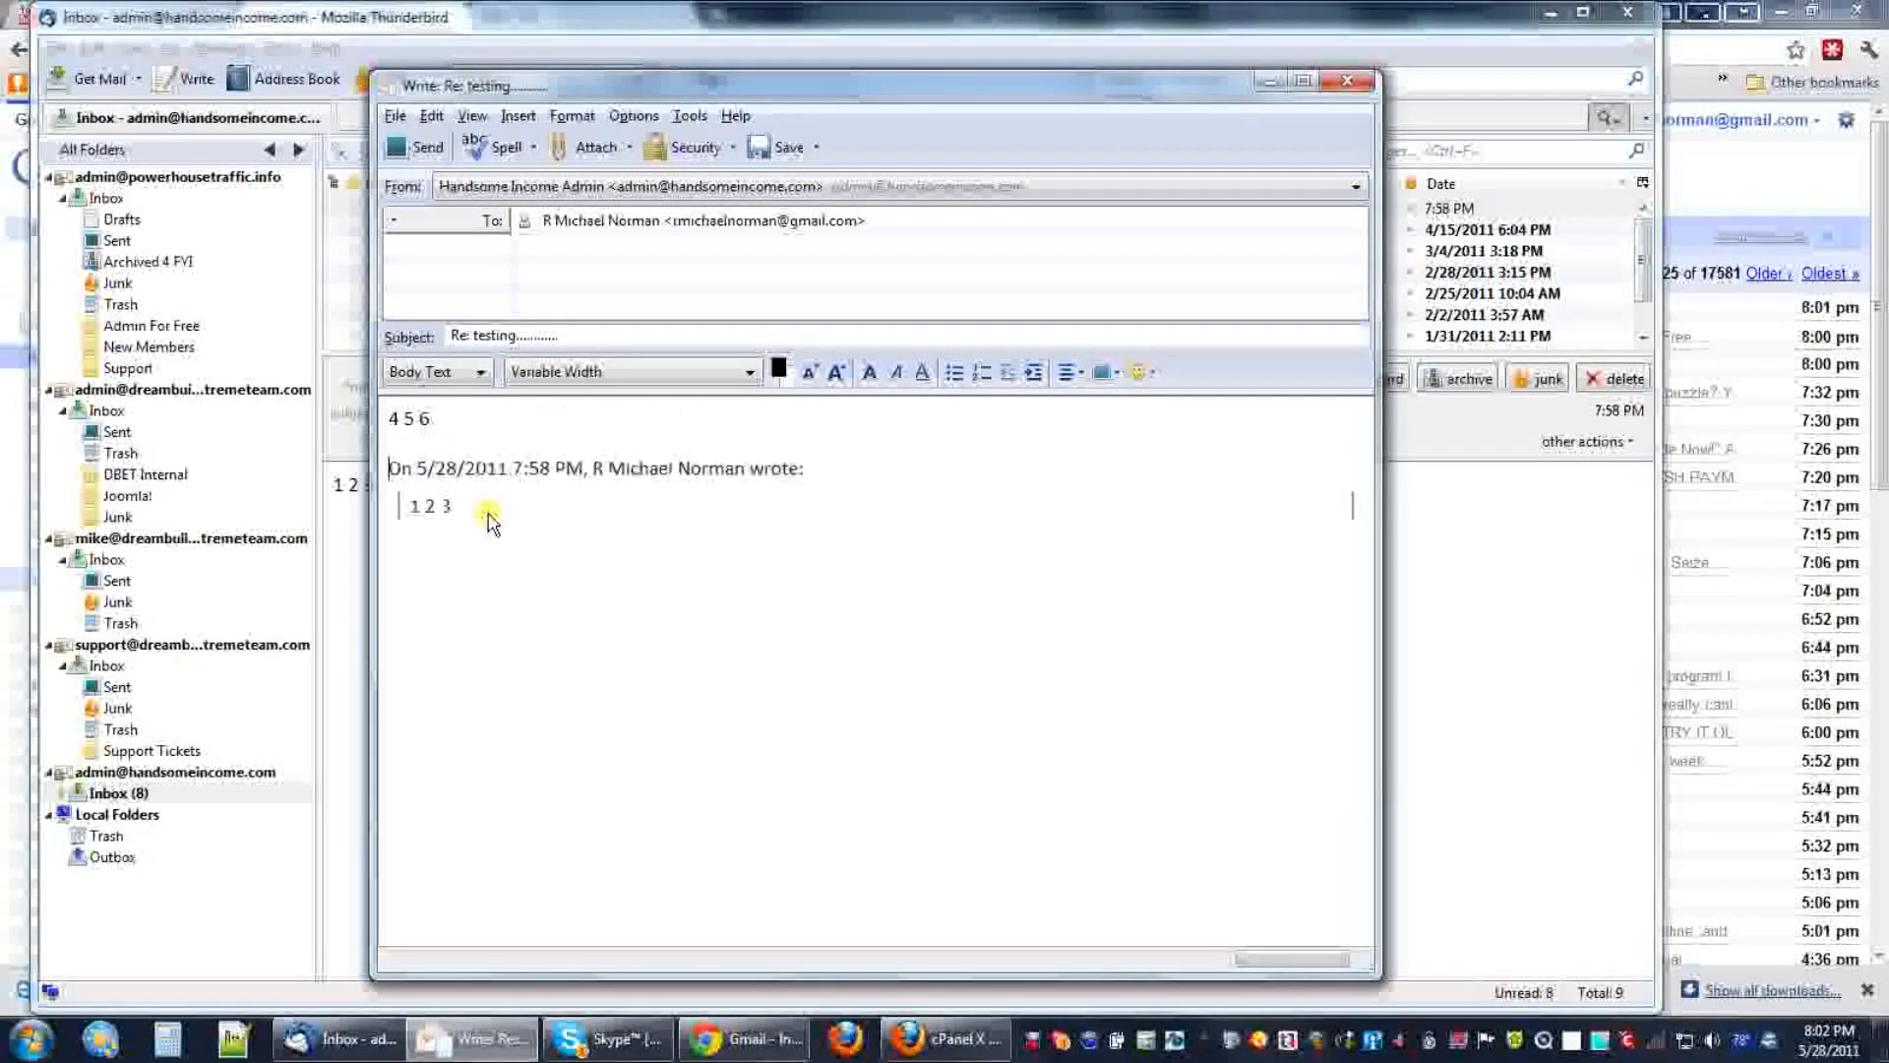
{"action": "key", "text": "Return"}
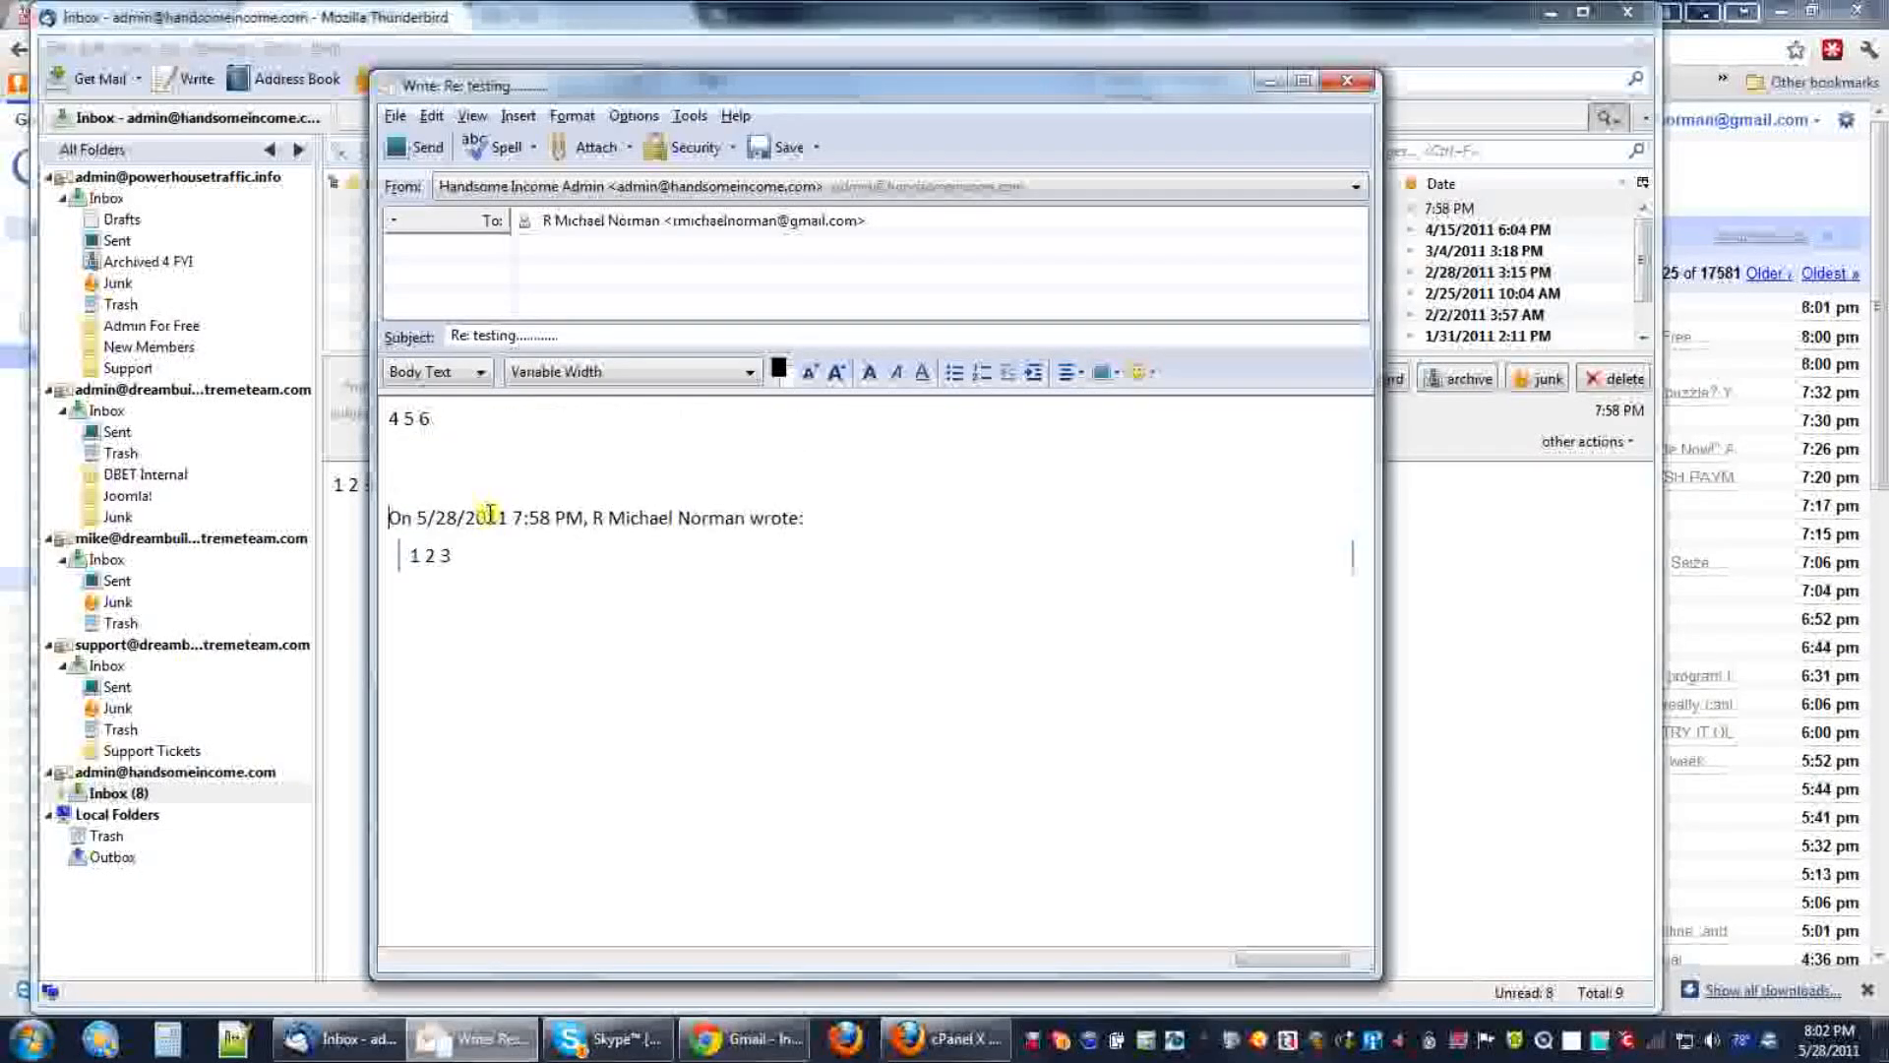
{"action": "left_click", "coordinate": [418, 149]}
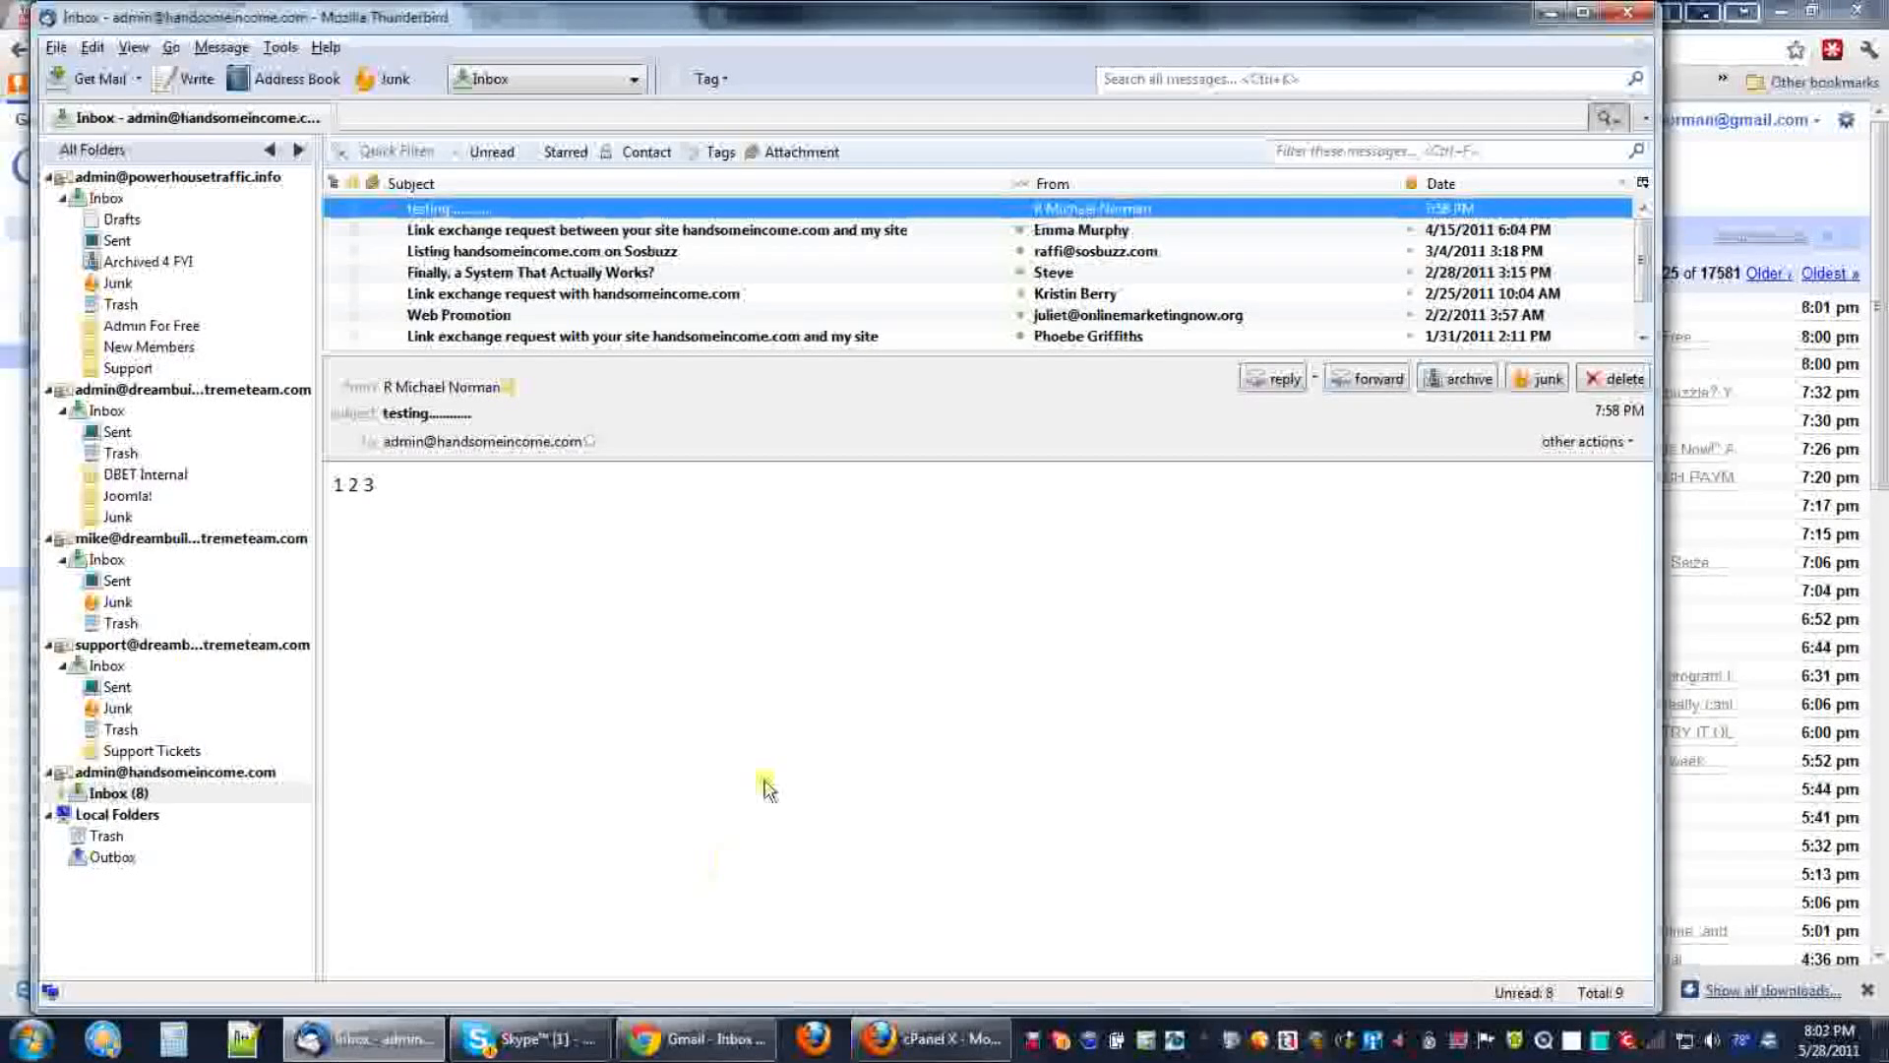
In Gmail, check the testing conversation's '4 5 6' reply, delete the conversation, and minimize Chrome.
{"action": "left_click", "coordinate": [696, 1038]}
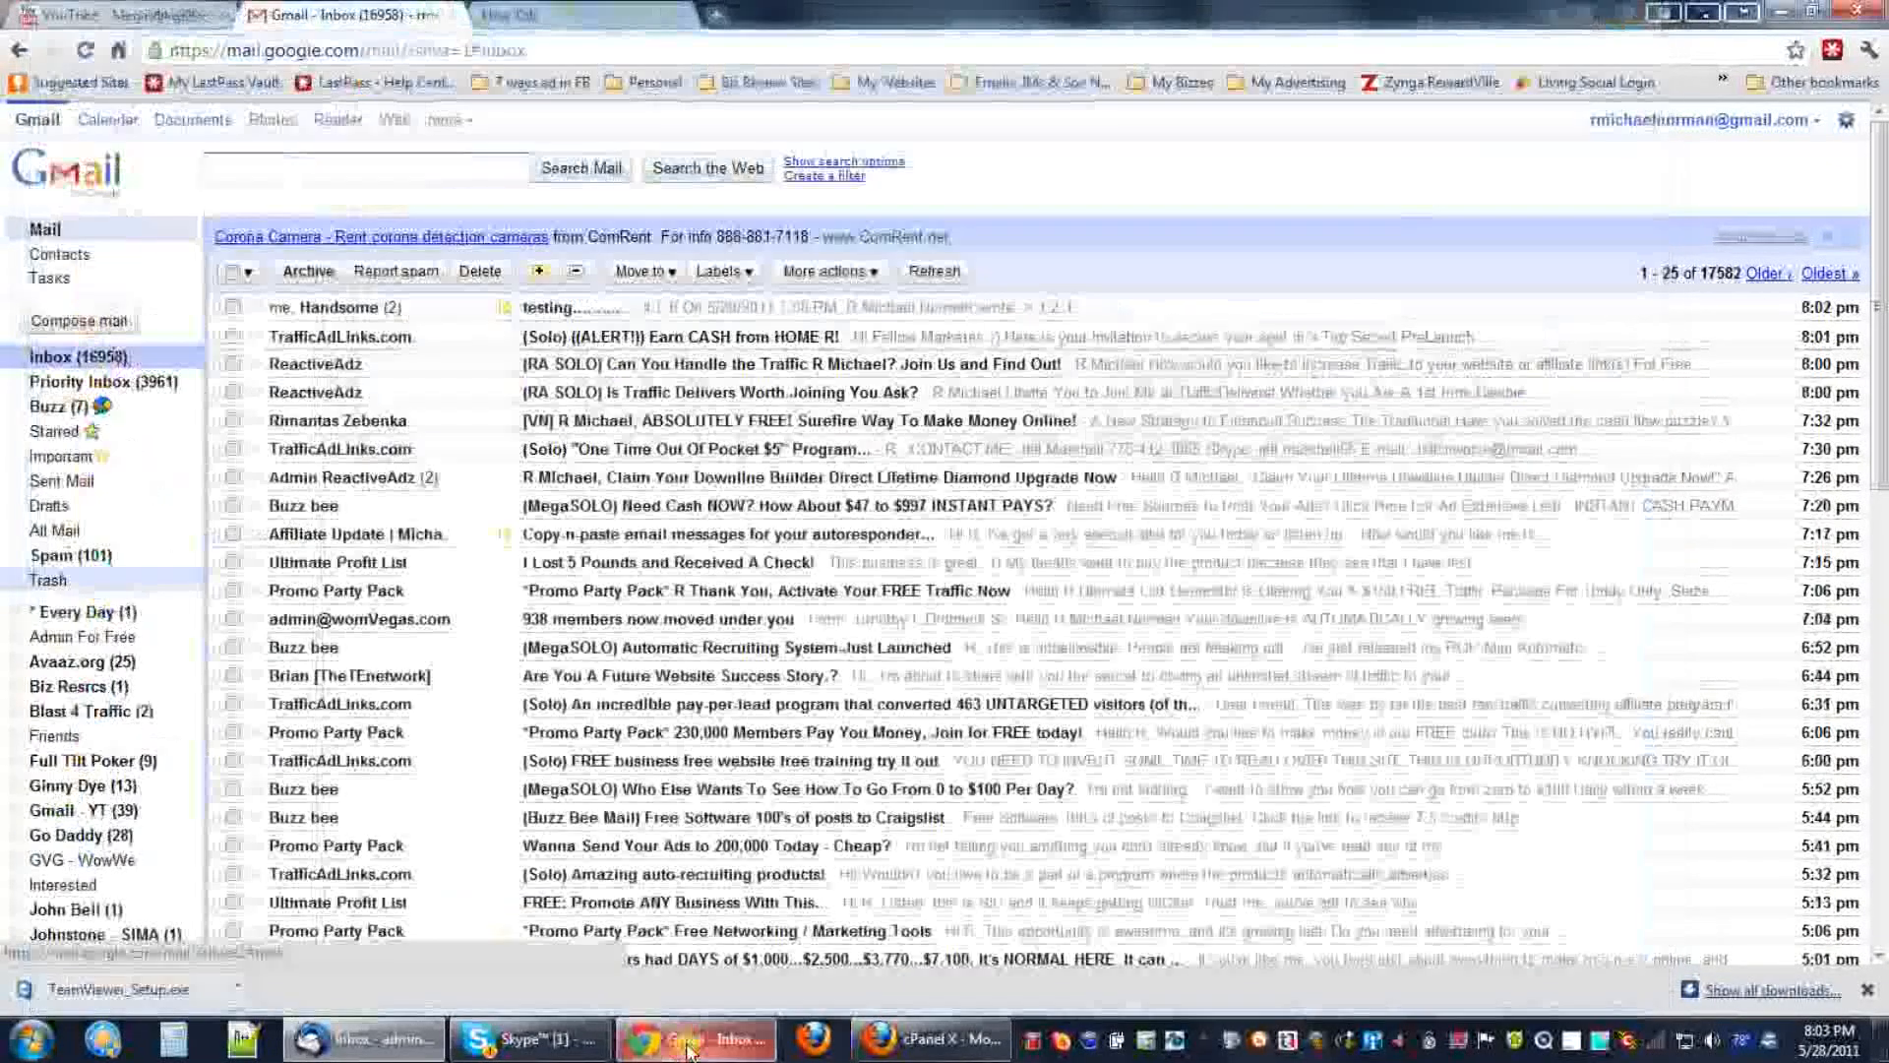
{"action": "left_click", "coordinate": [547, 306]}
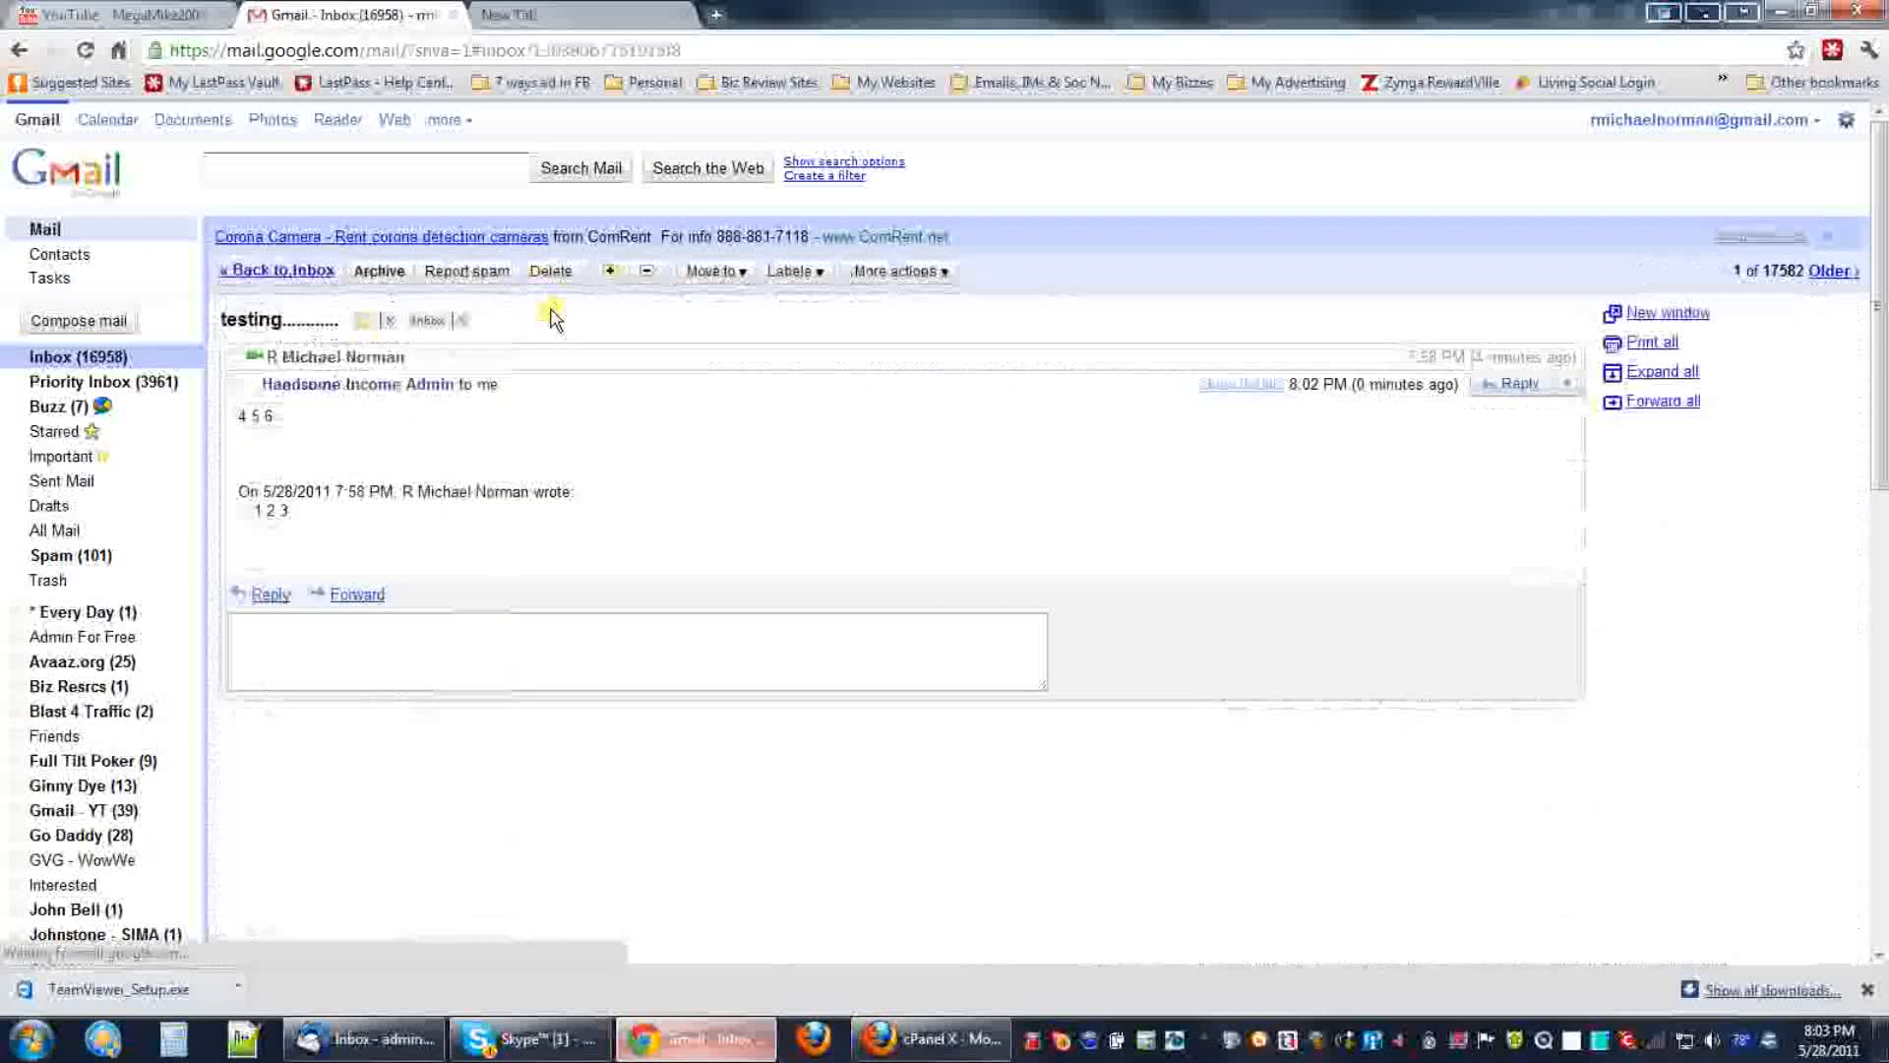
{"action": "left_click", "coordinate": [598, 361]}
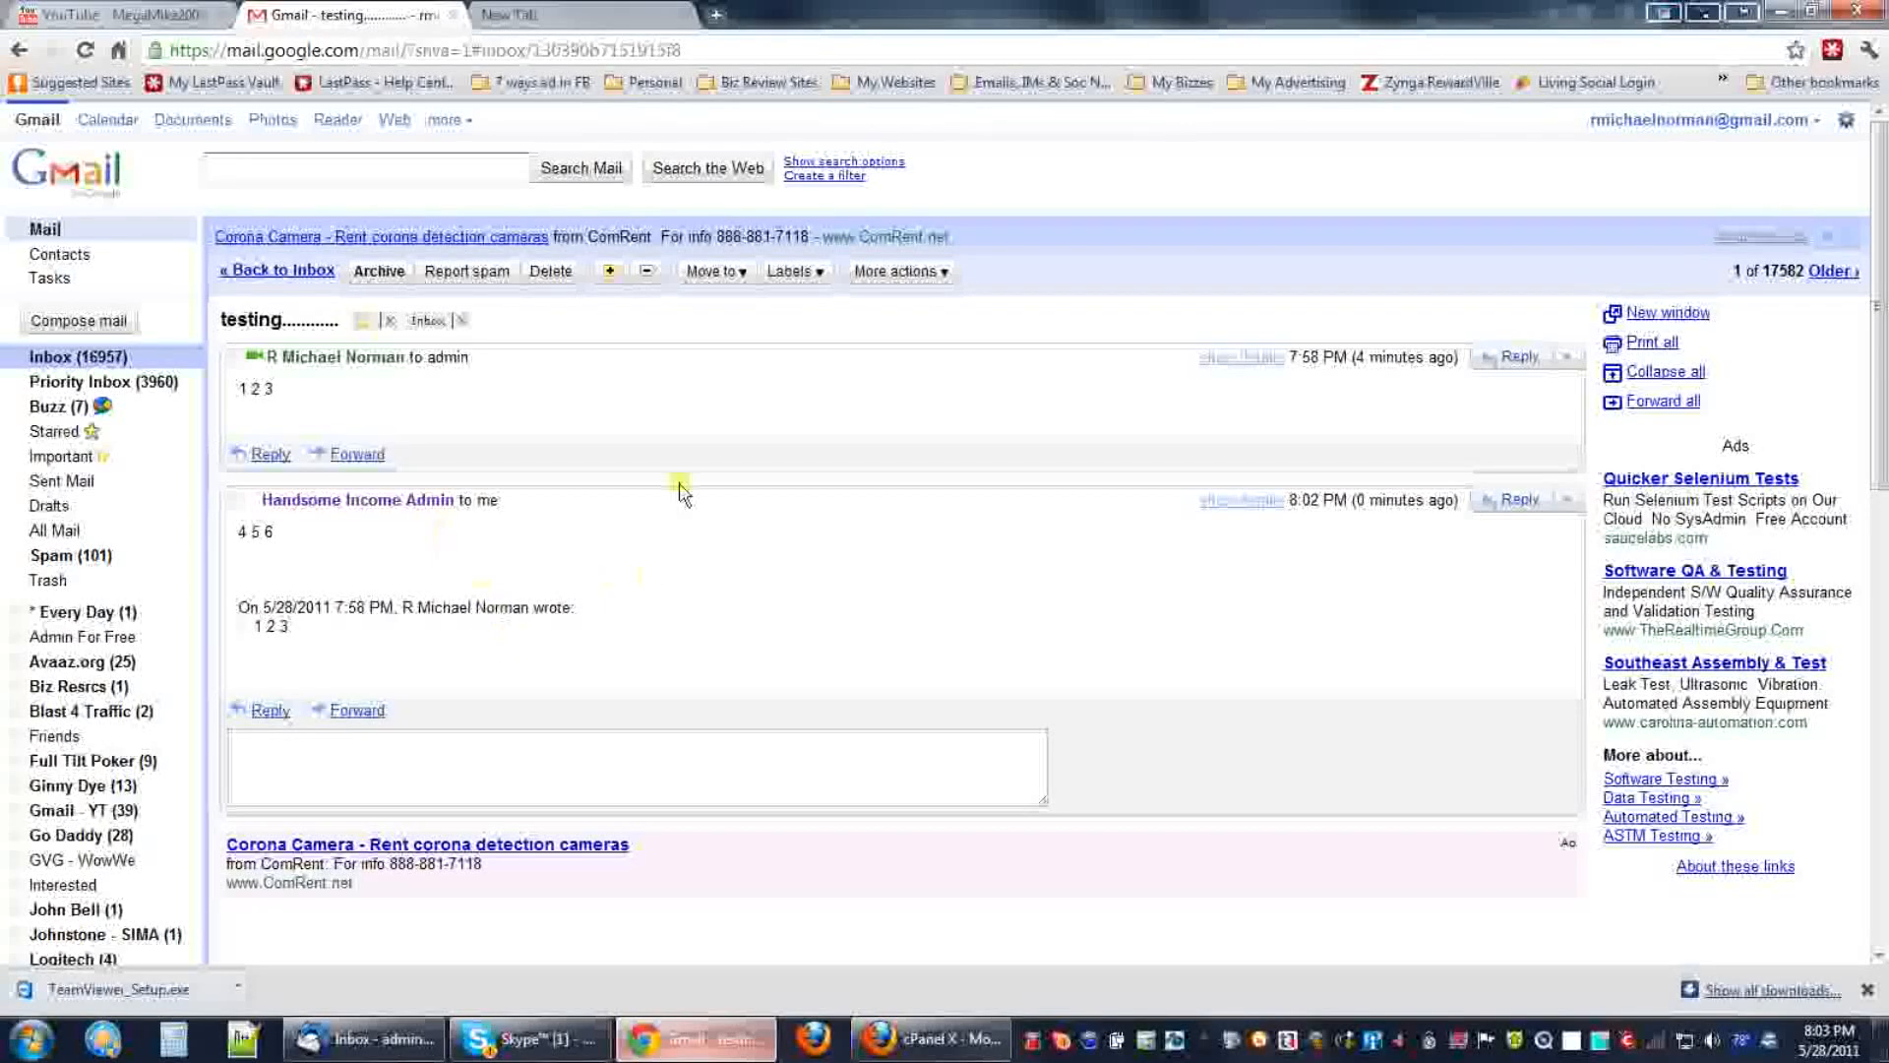
{"action": "left_click", "coordinate": [551, 272]}
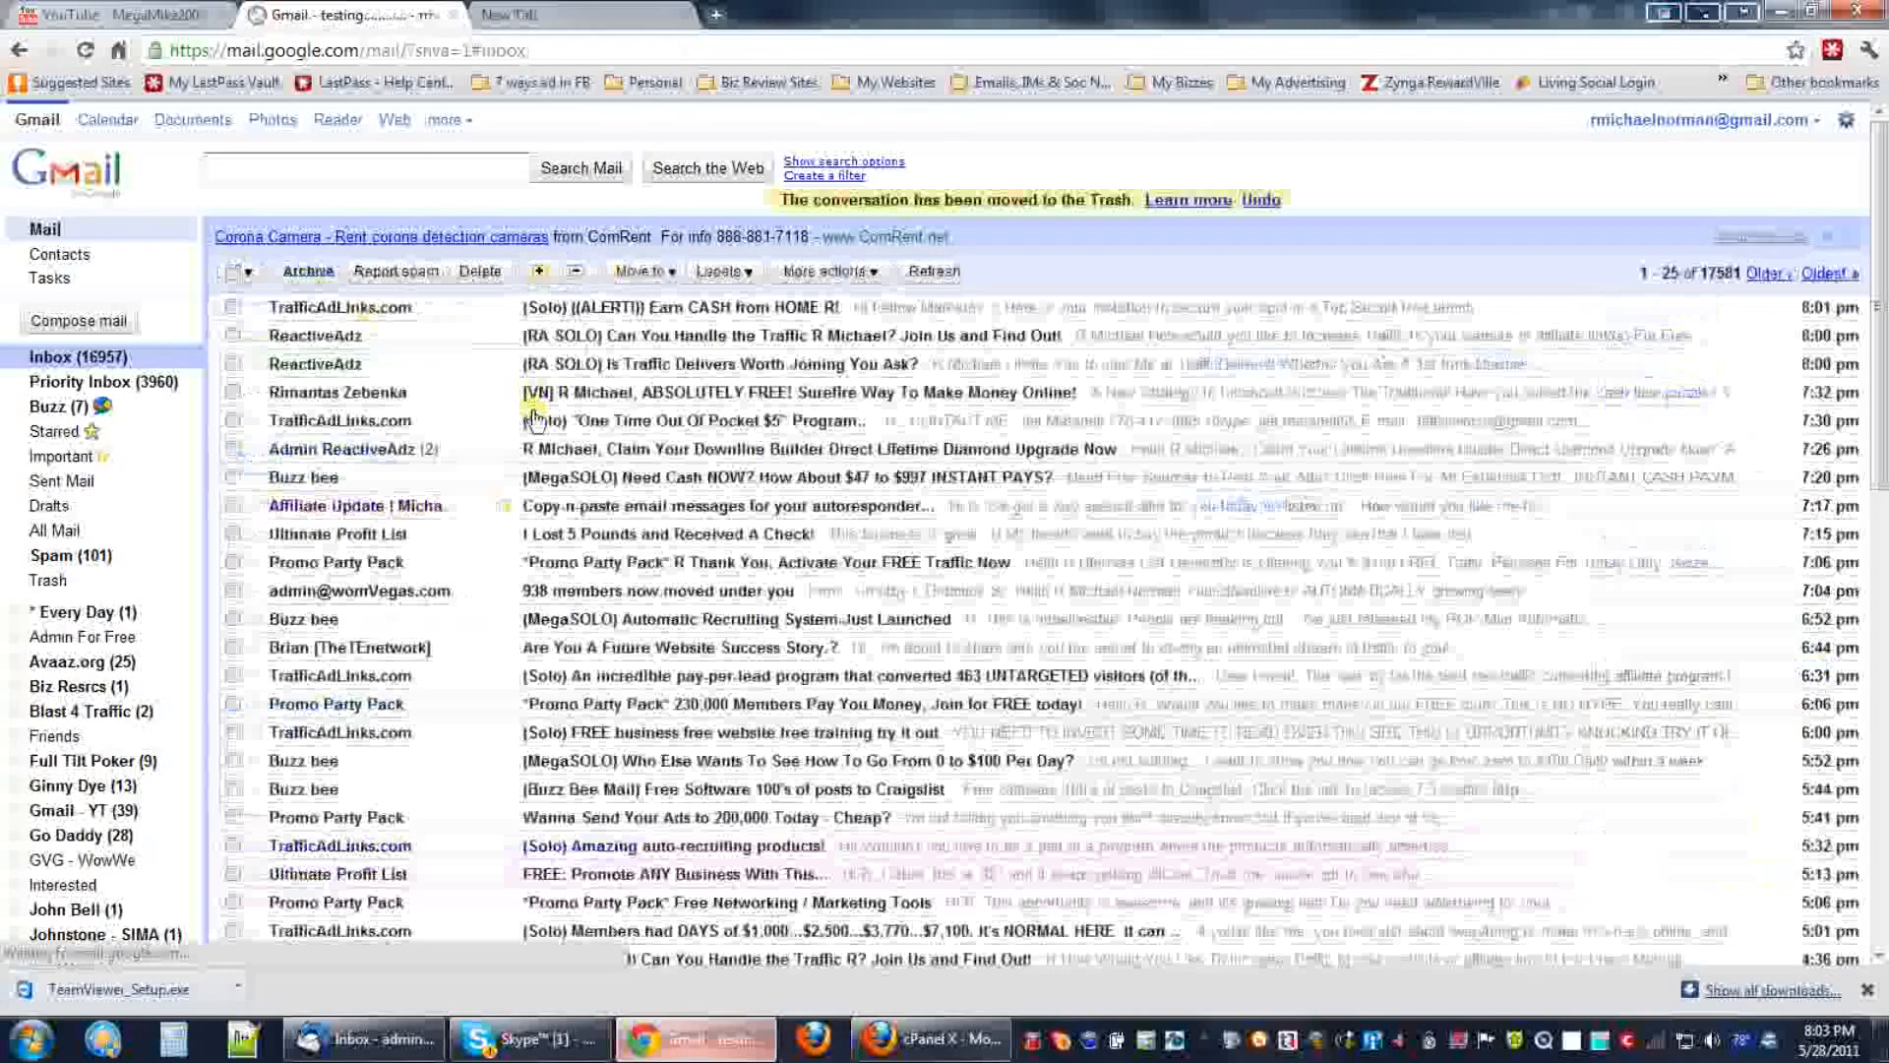
{"action": "left_click", "coordinate": [1771, 17]}
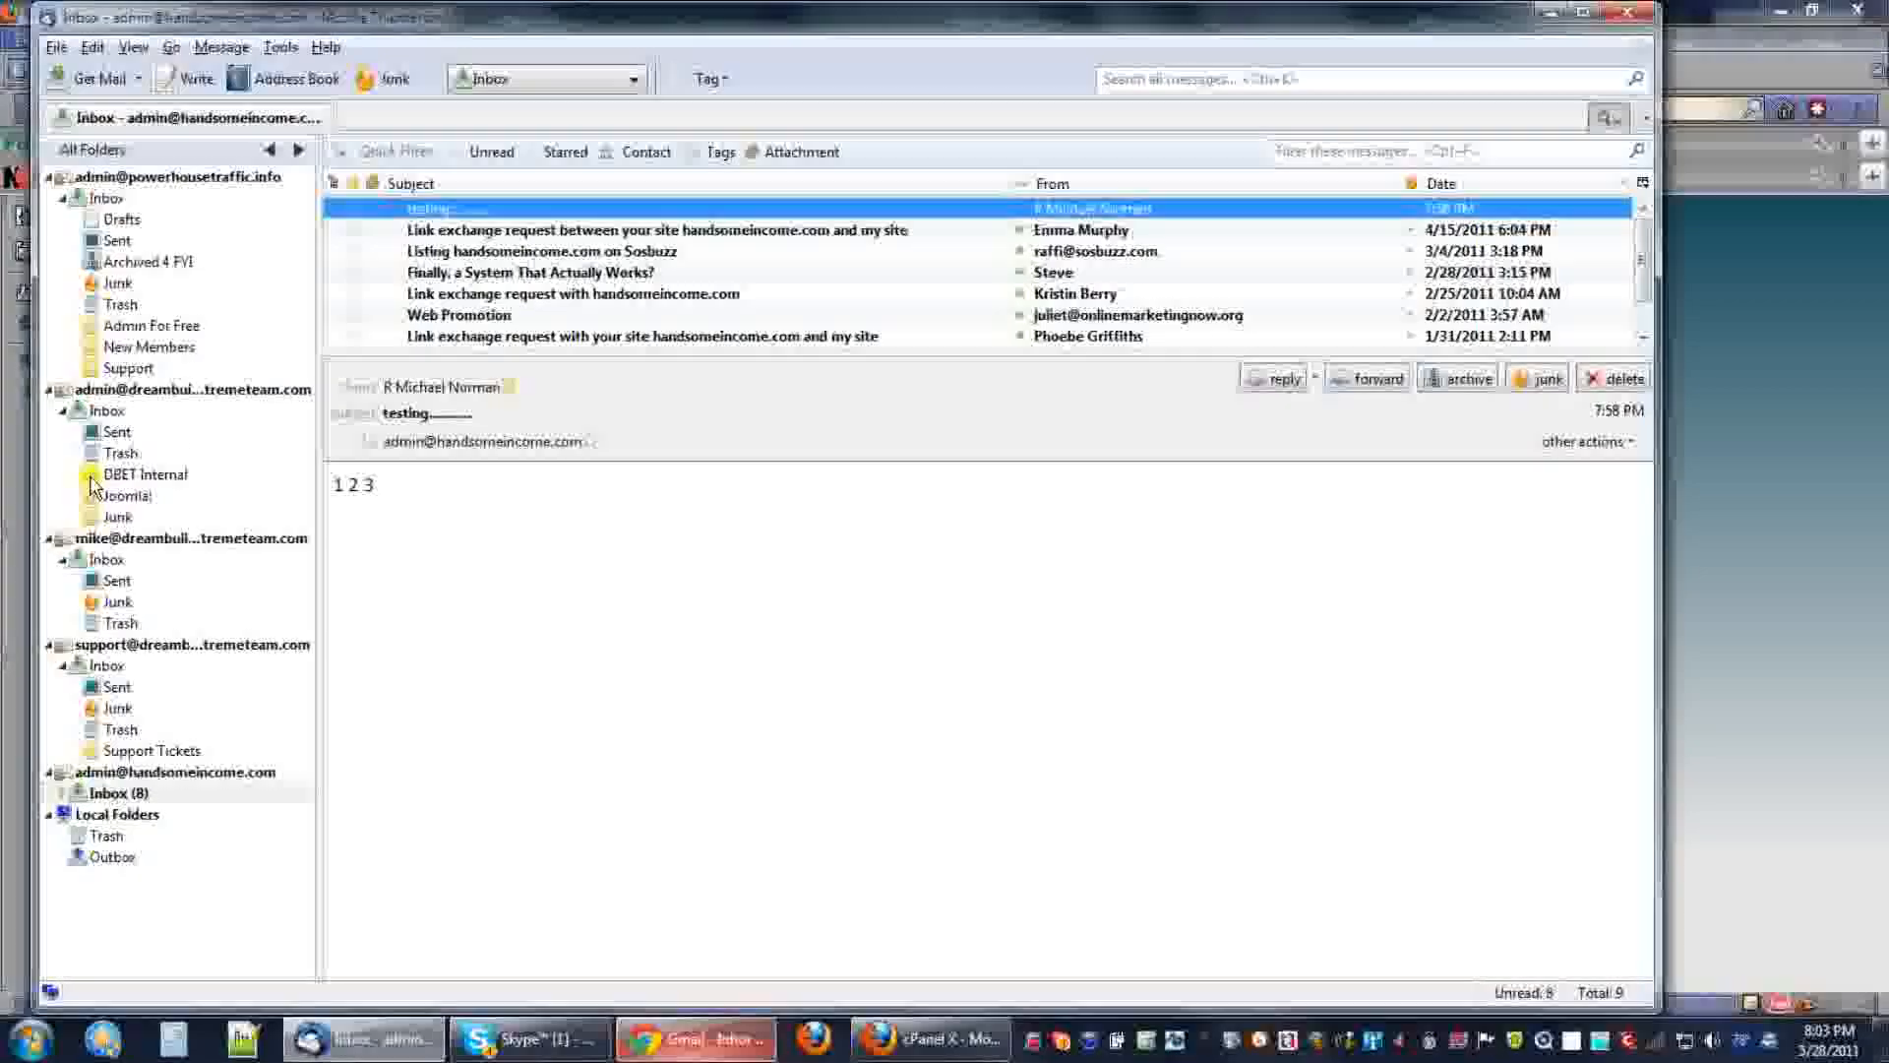
Expand the new Inbox to show Trash, Junk and Sent, confirm Junk is empty, and return to Inbox.
{"action": "left_click", "coordinate": [110, 795]}
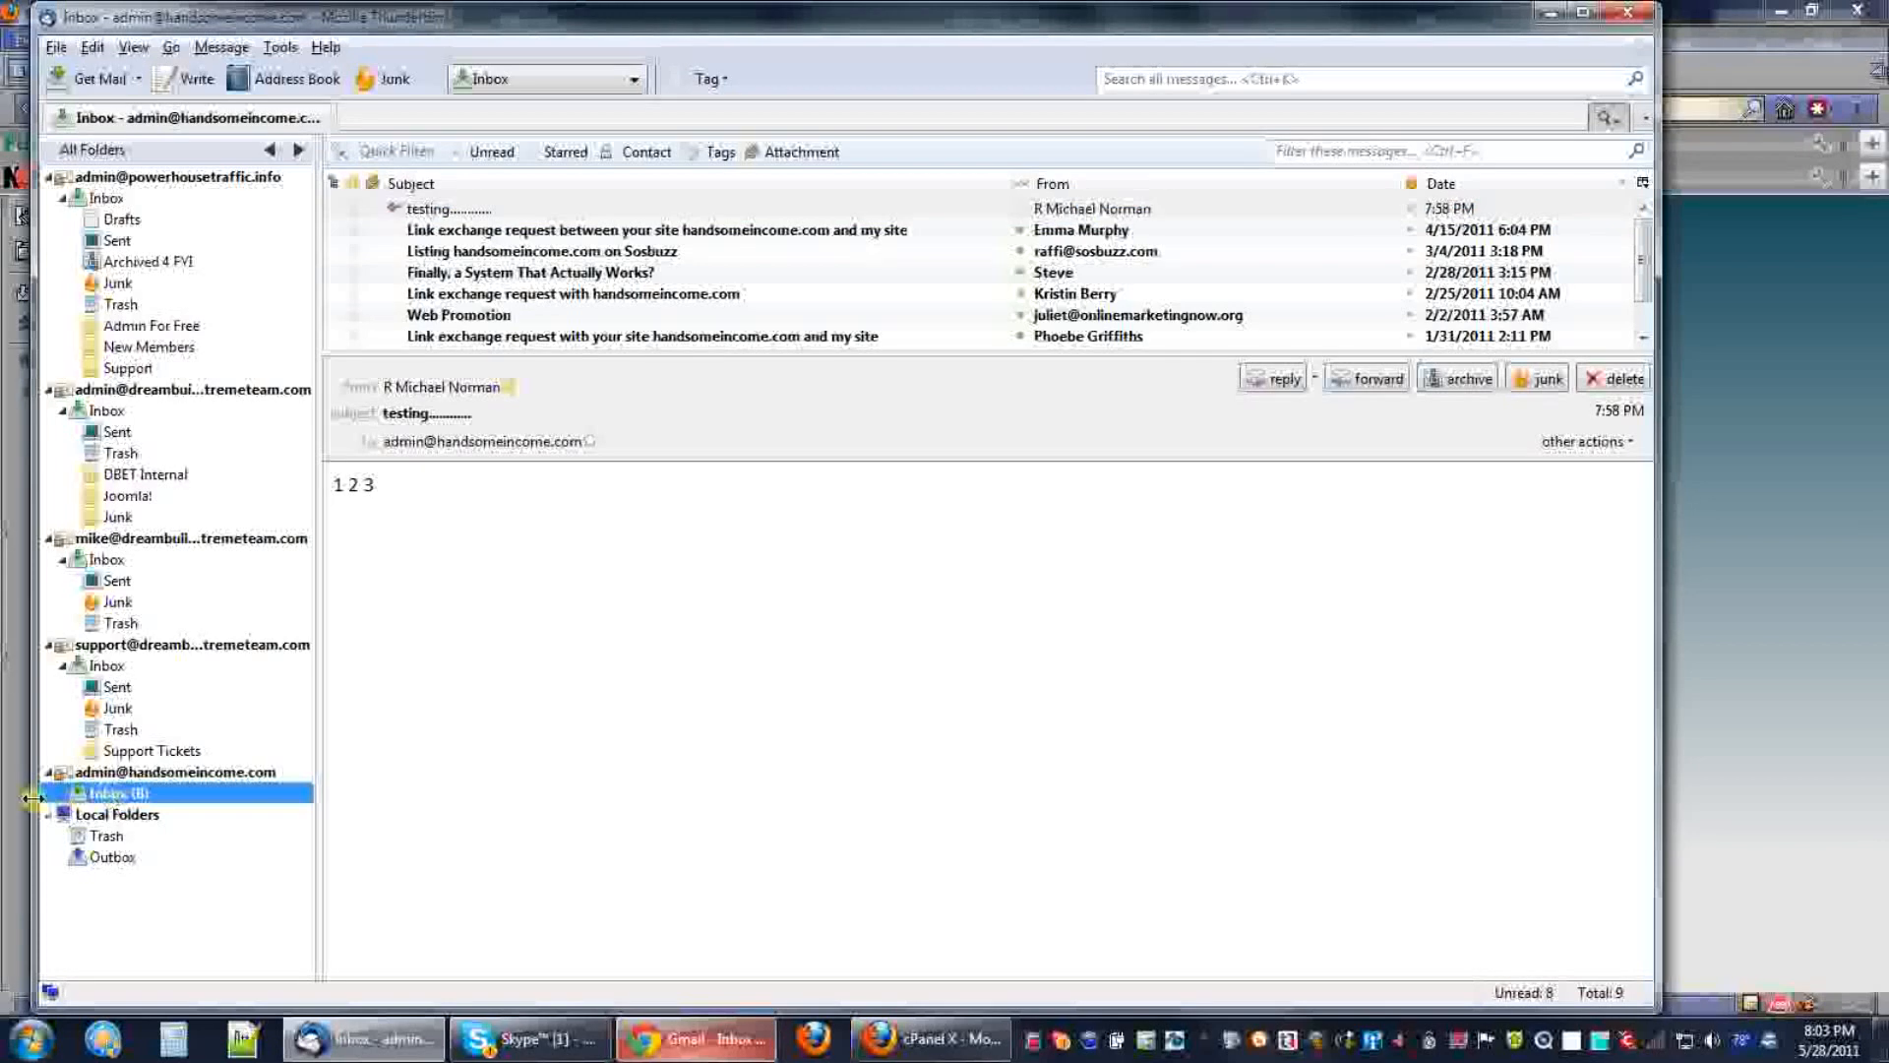
{"action": "left_click", "coordinate": [59, 794]}
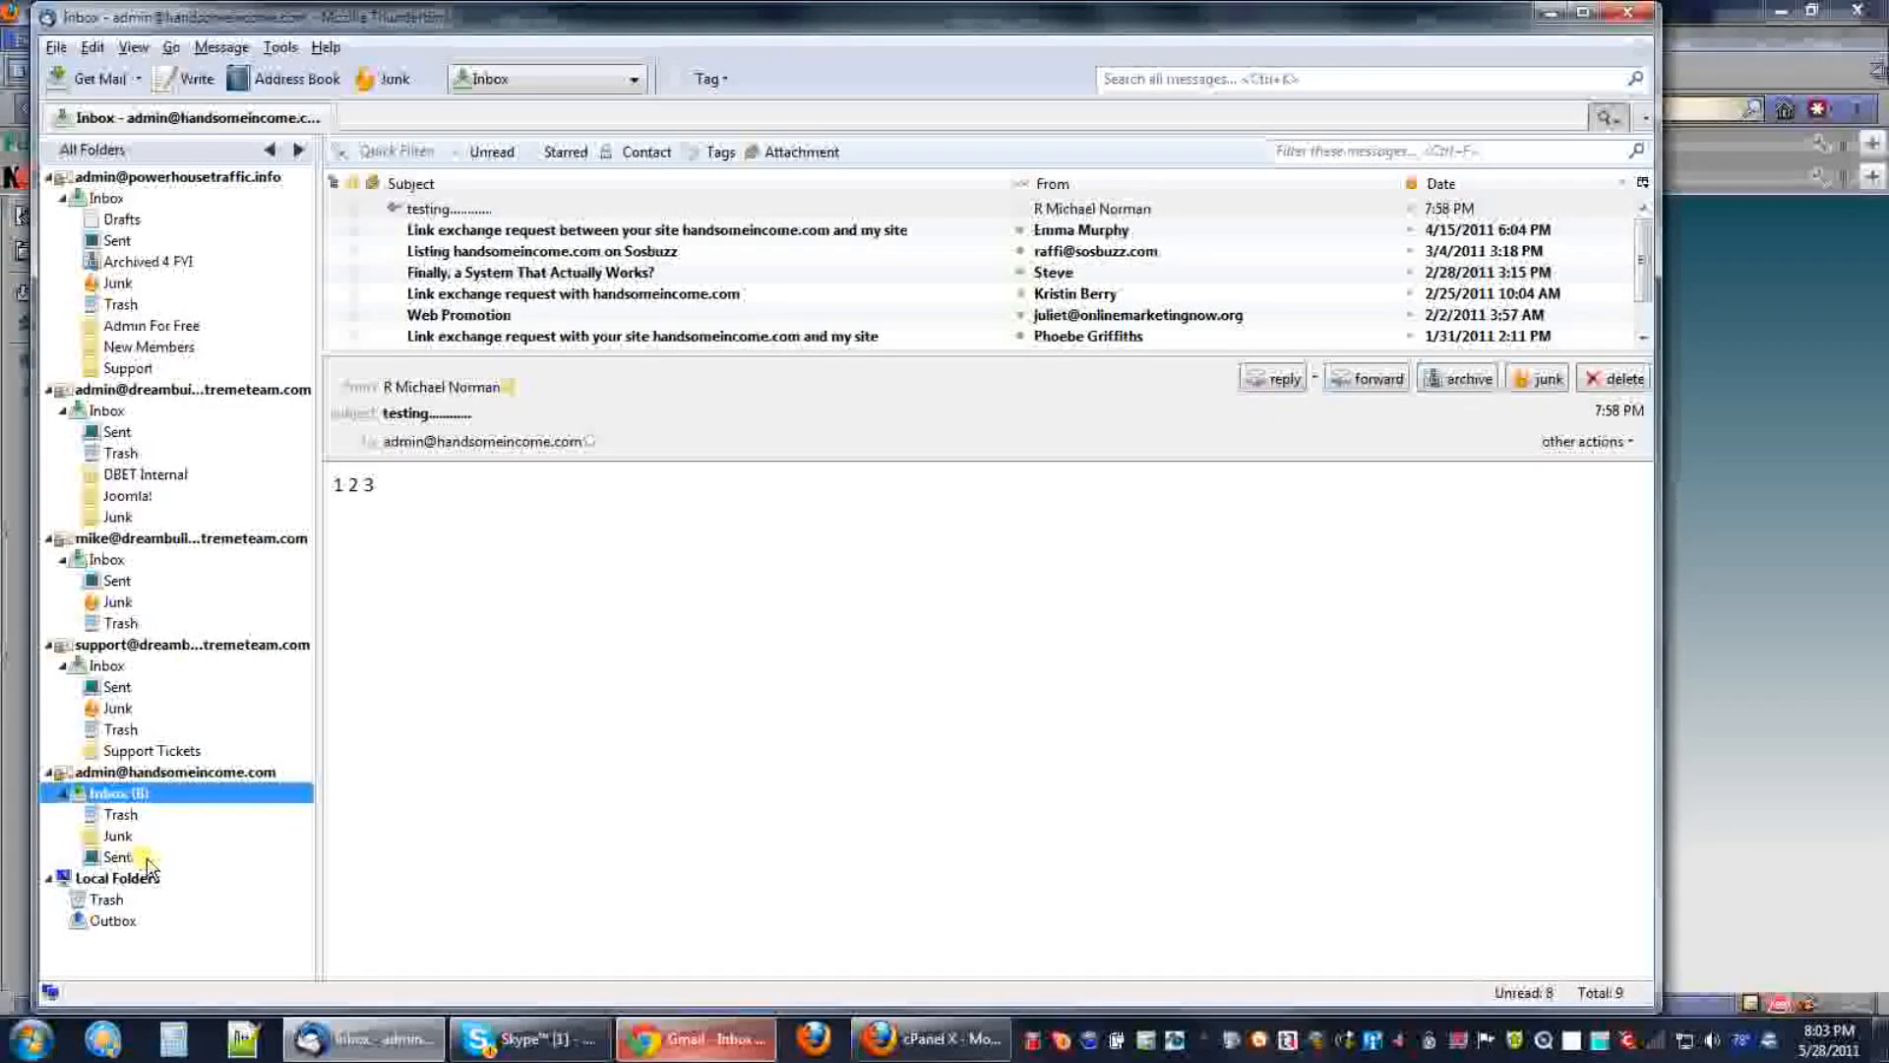
{"action": "left_click", "coordinate": [123, 837]}
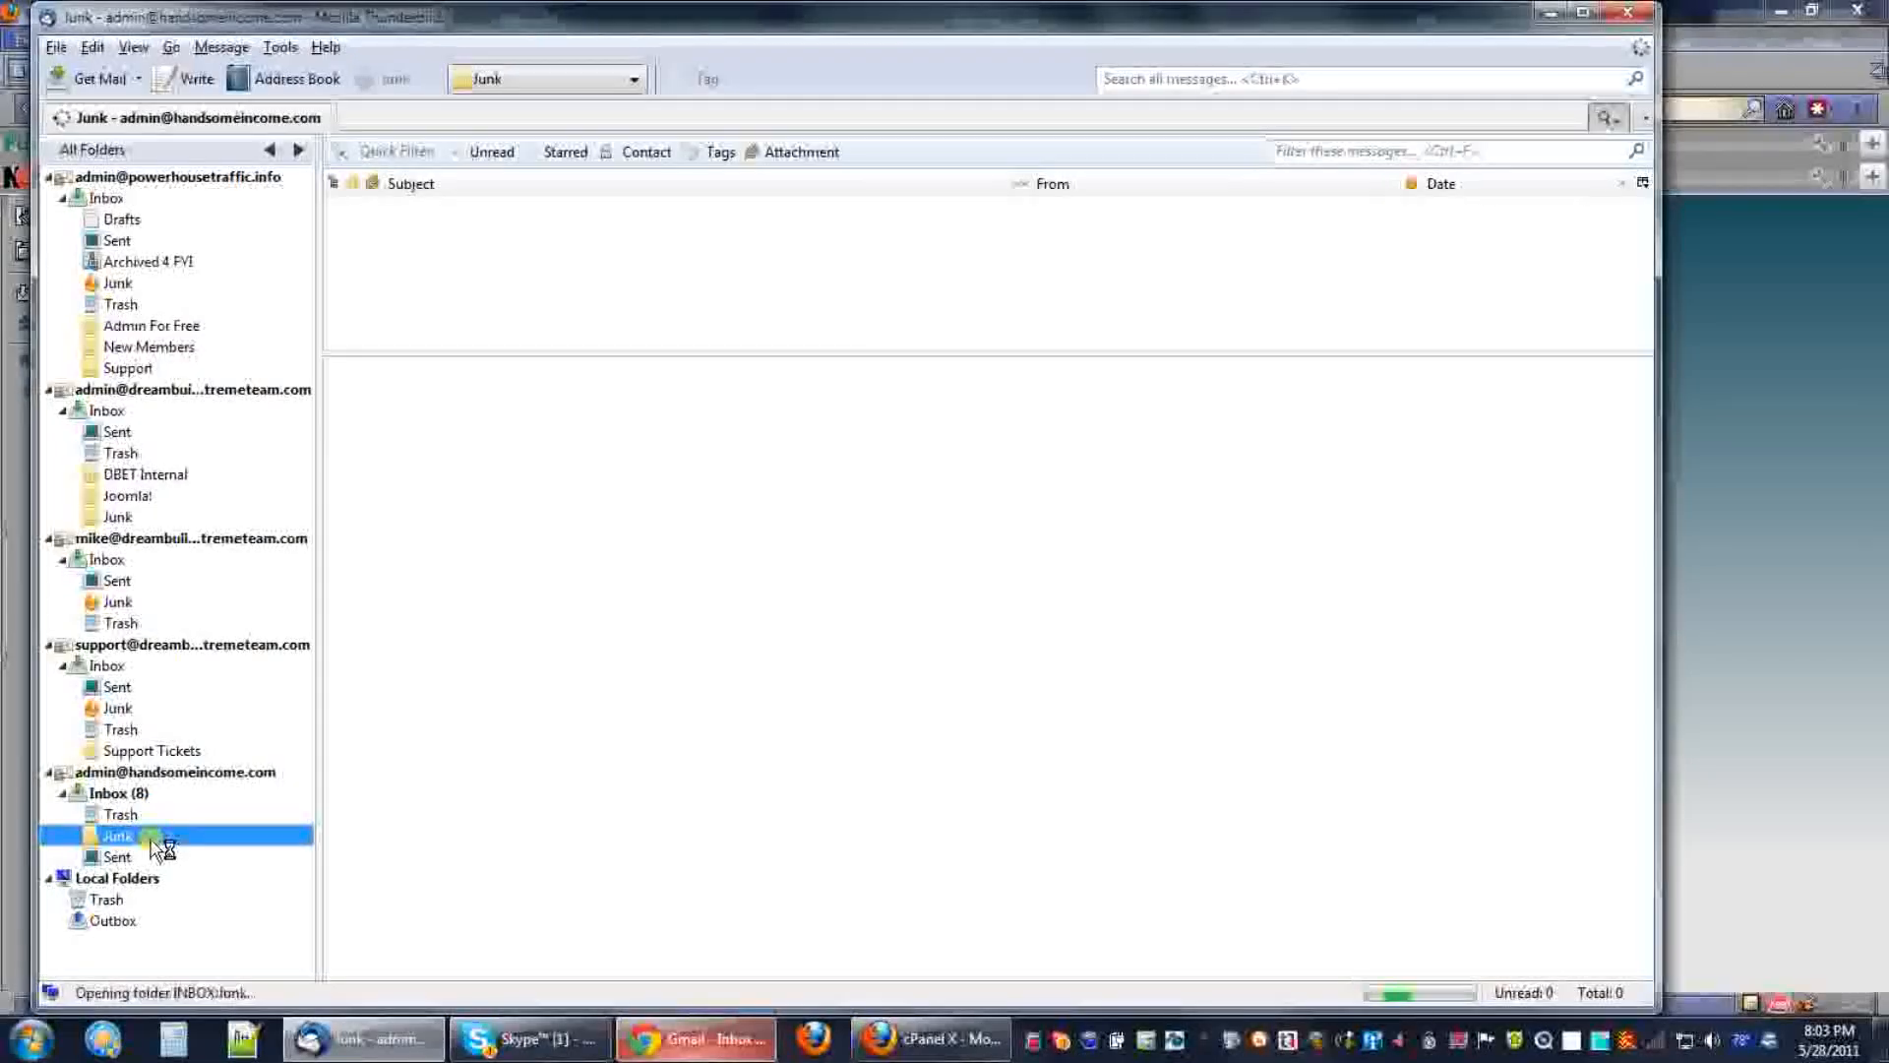
{"action": "left_click", "coordinate": [115, 797]}
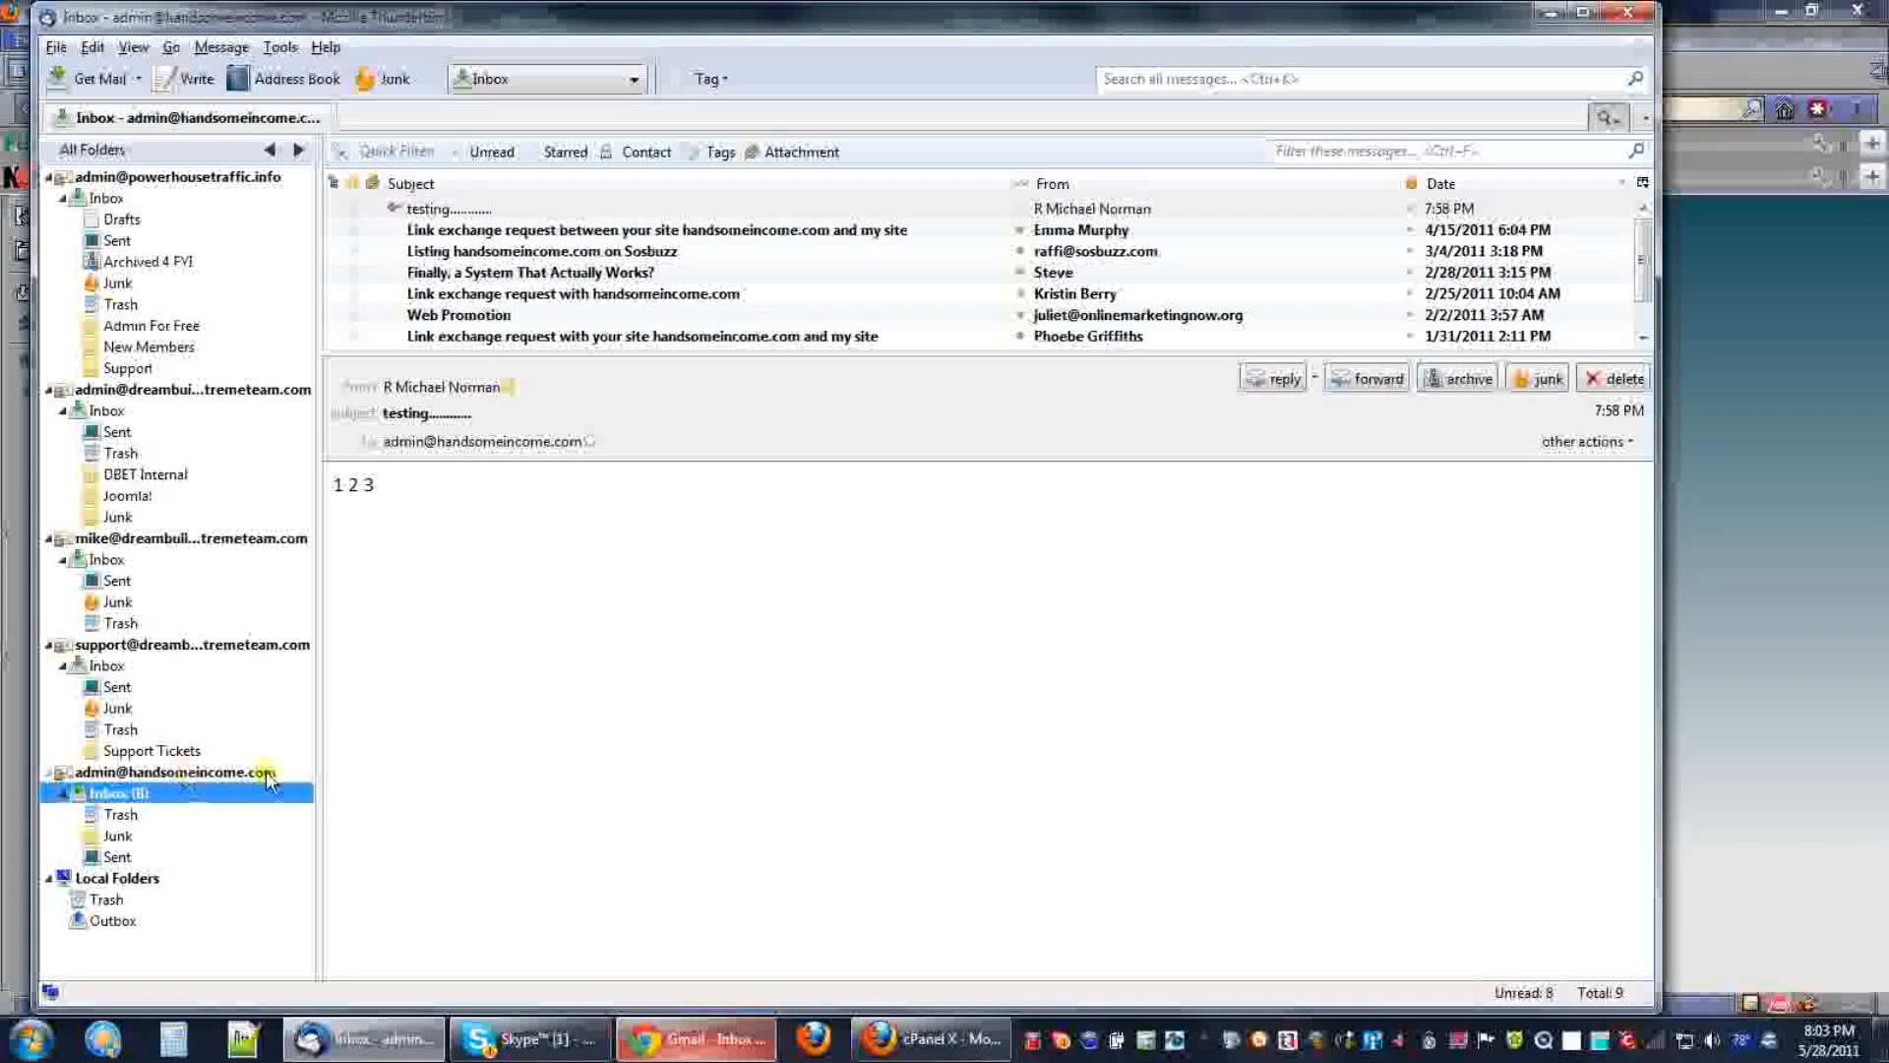
Add a 'Support Tickets' subfolder under the new Inbox, view it, then return to Inbox.
{"action": "right_click", "coordinate": [113, 802]}
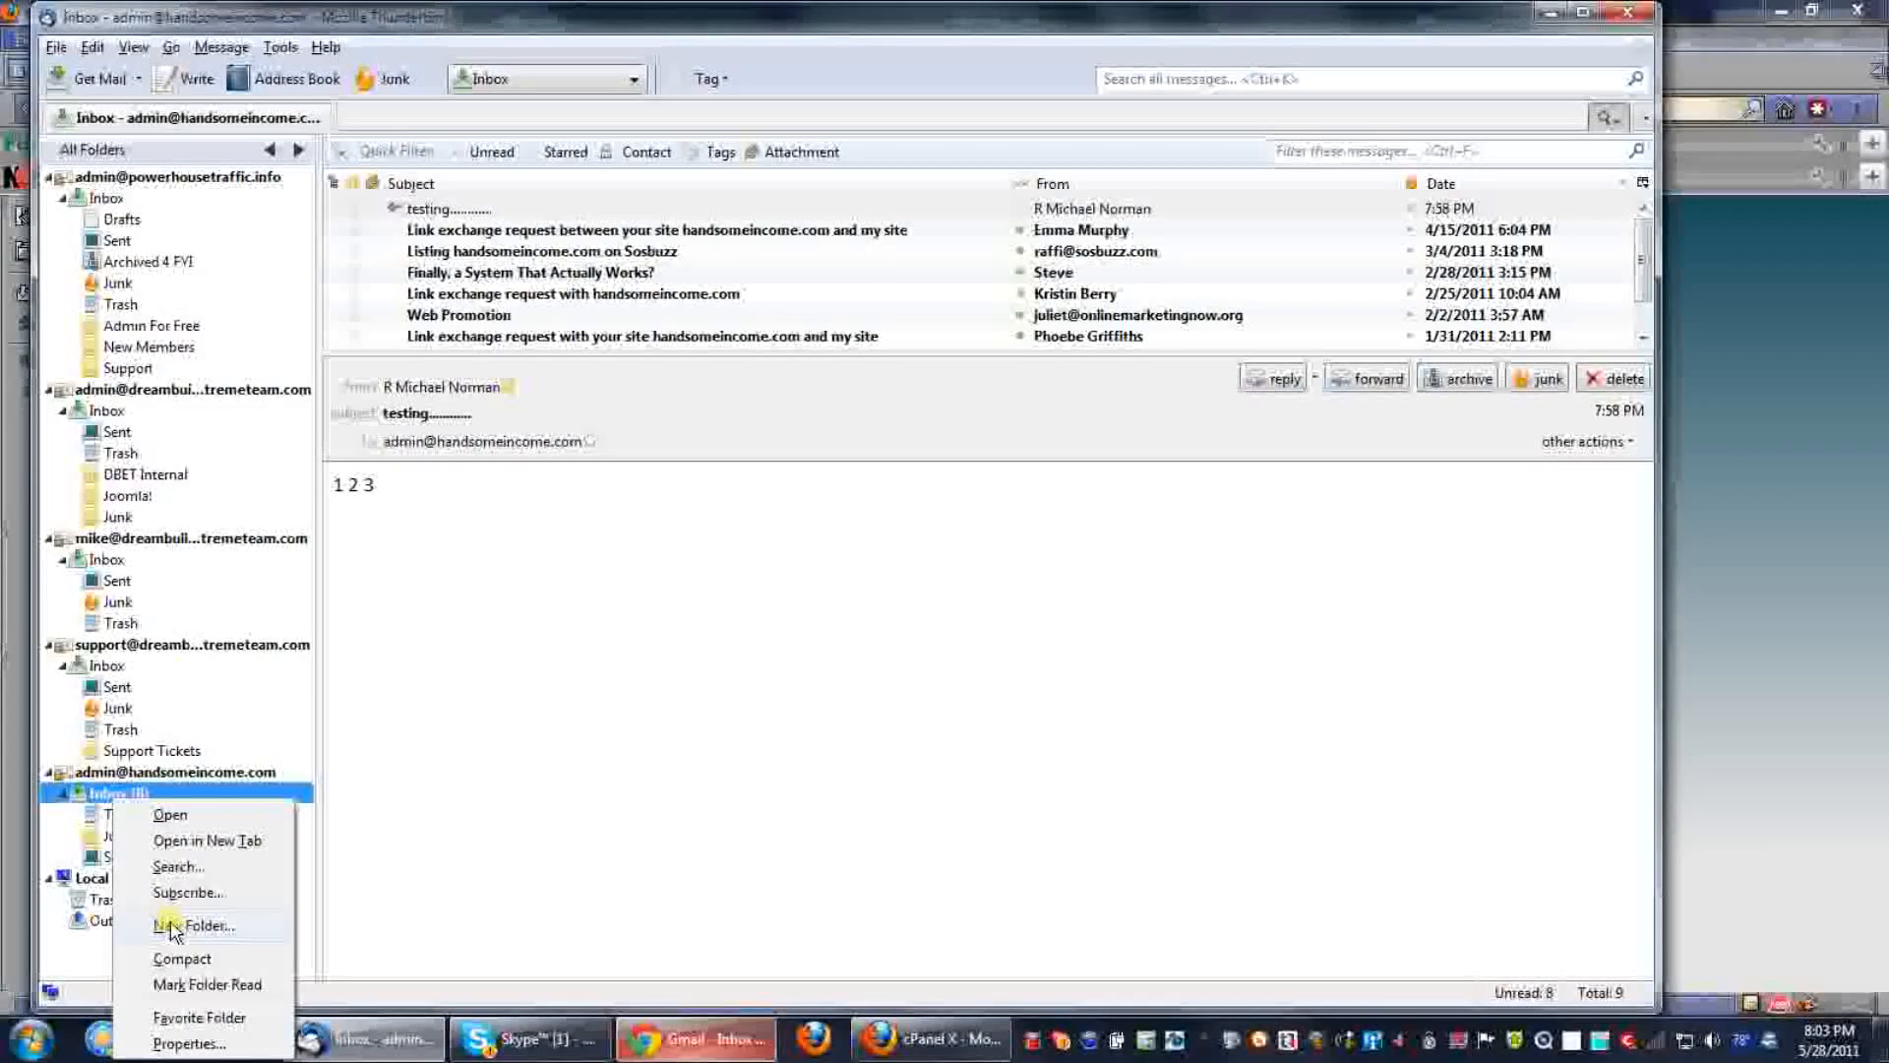
{"action": "left_click", "coordinate": [203, 929]}
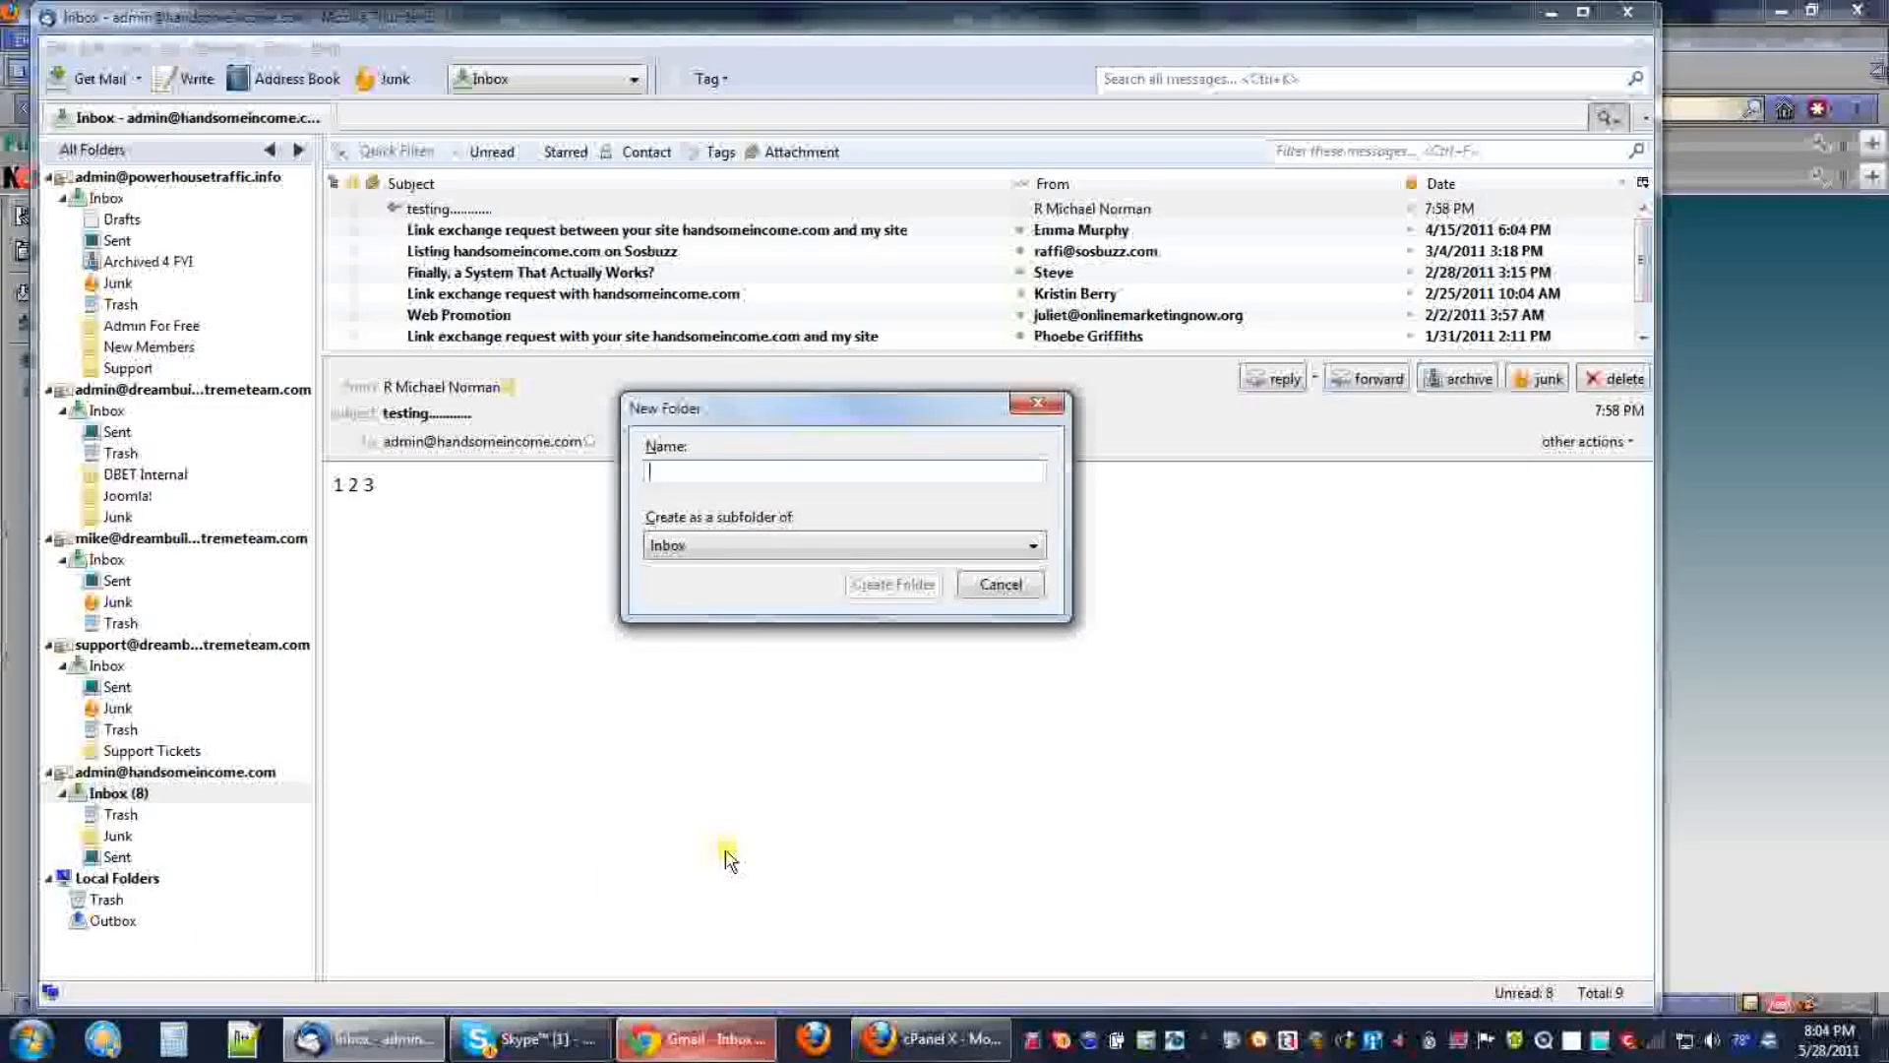
{"action": "type", "text": "Support "}
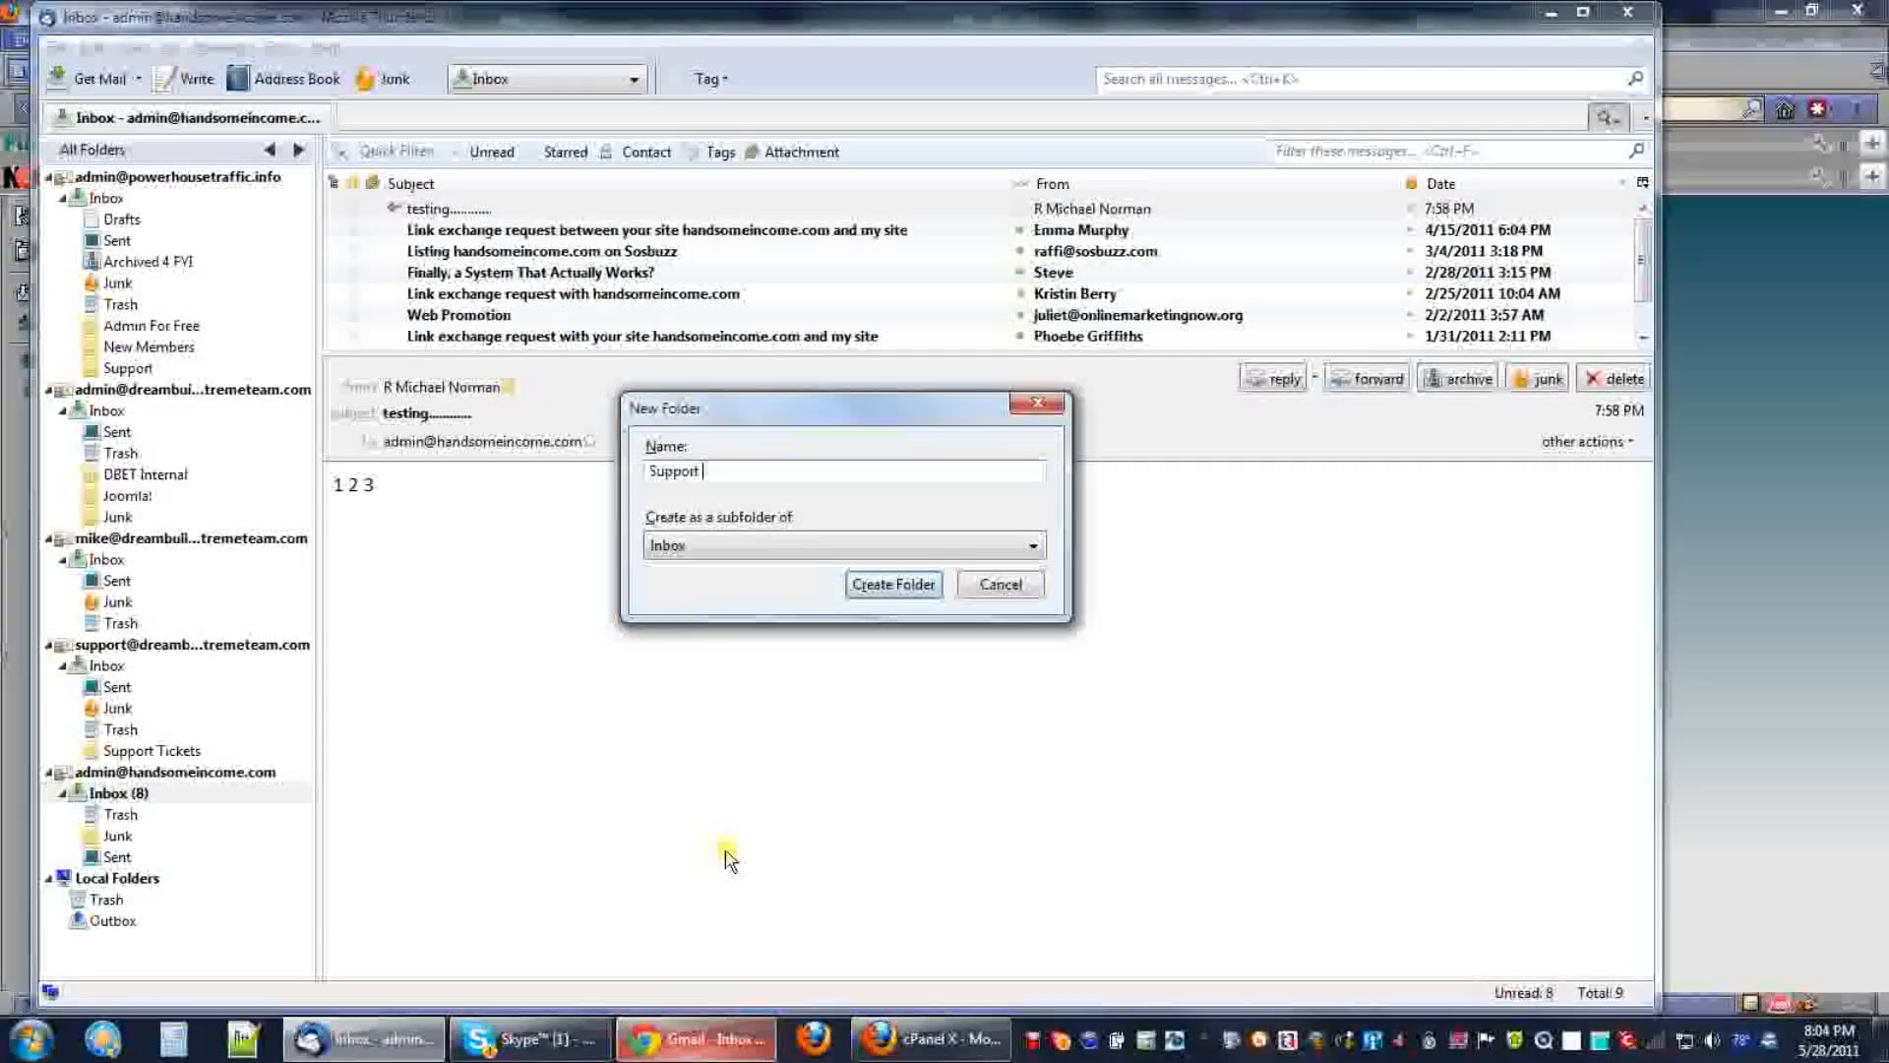
{"action": "type", "text": "Tice"}
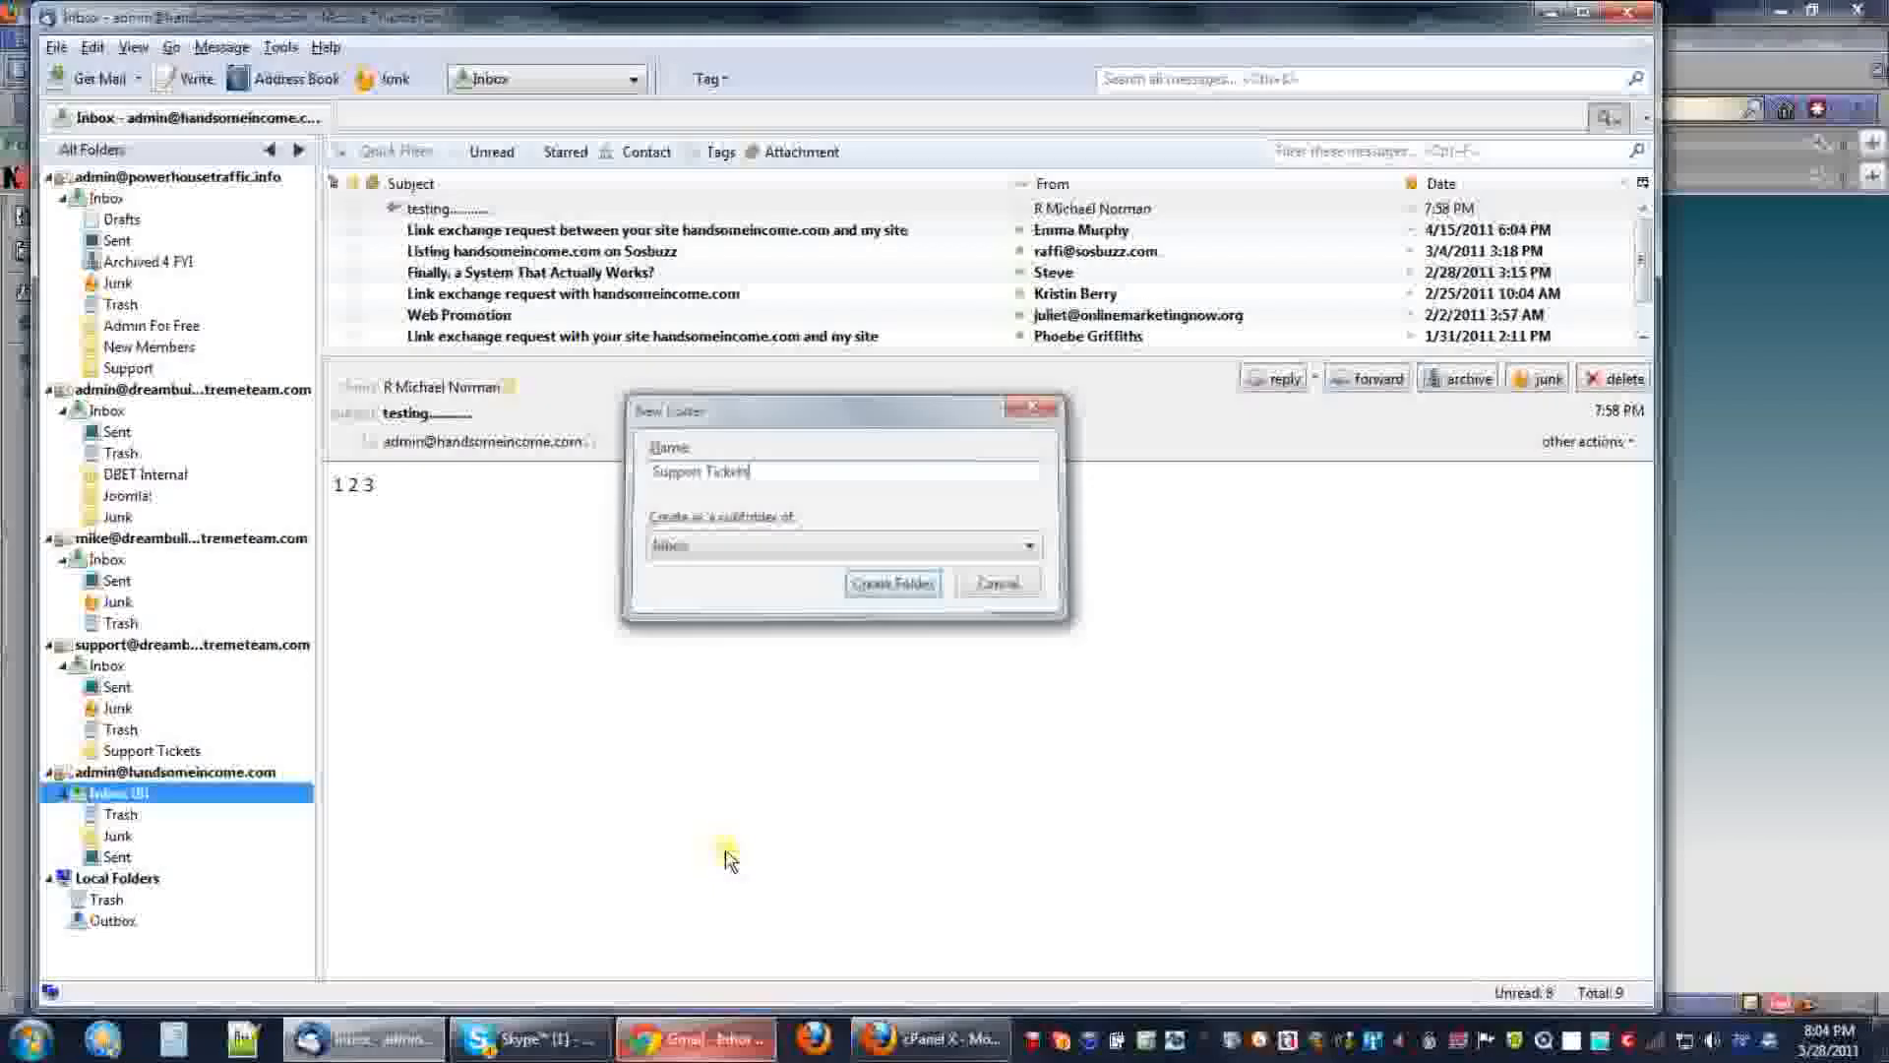
{"action": "key", "text": "Return"}
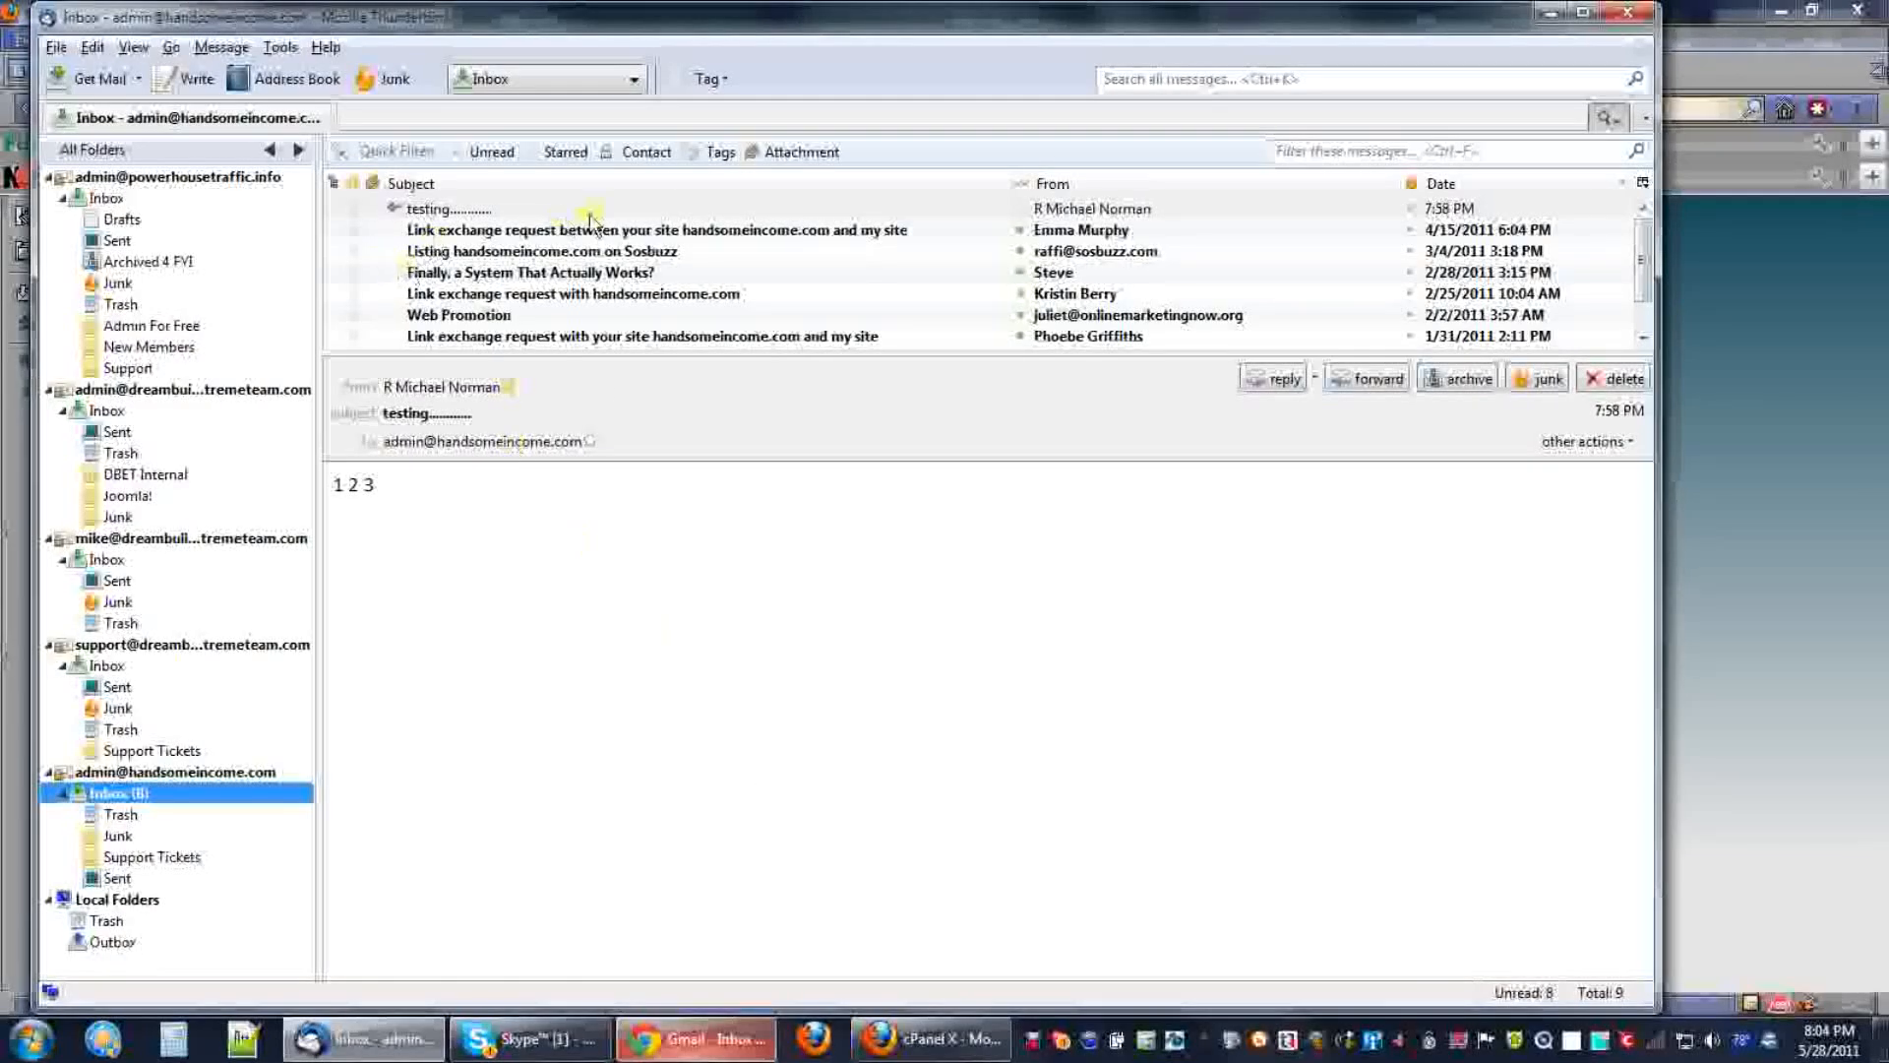
{"action": "left_click", "coordinate": [114, 858]}
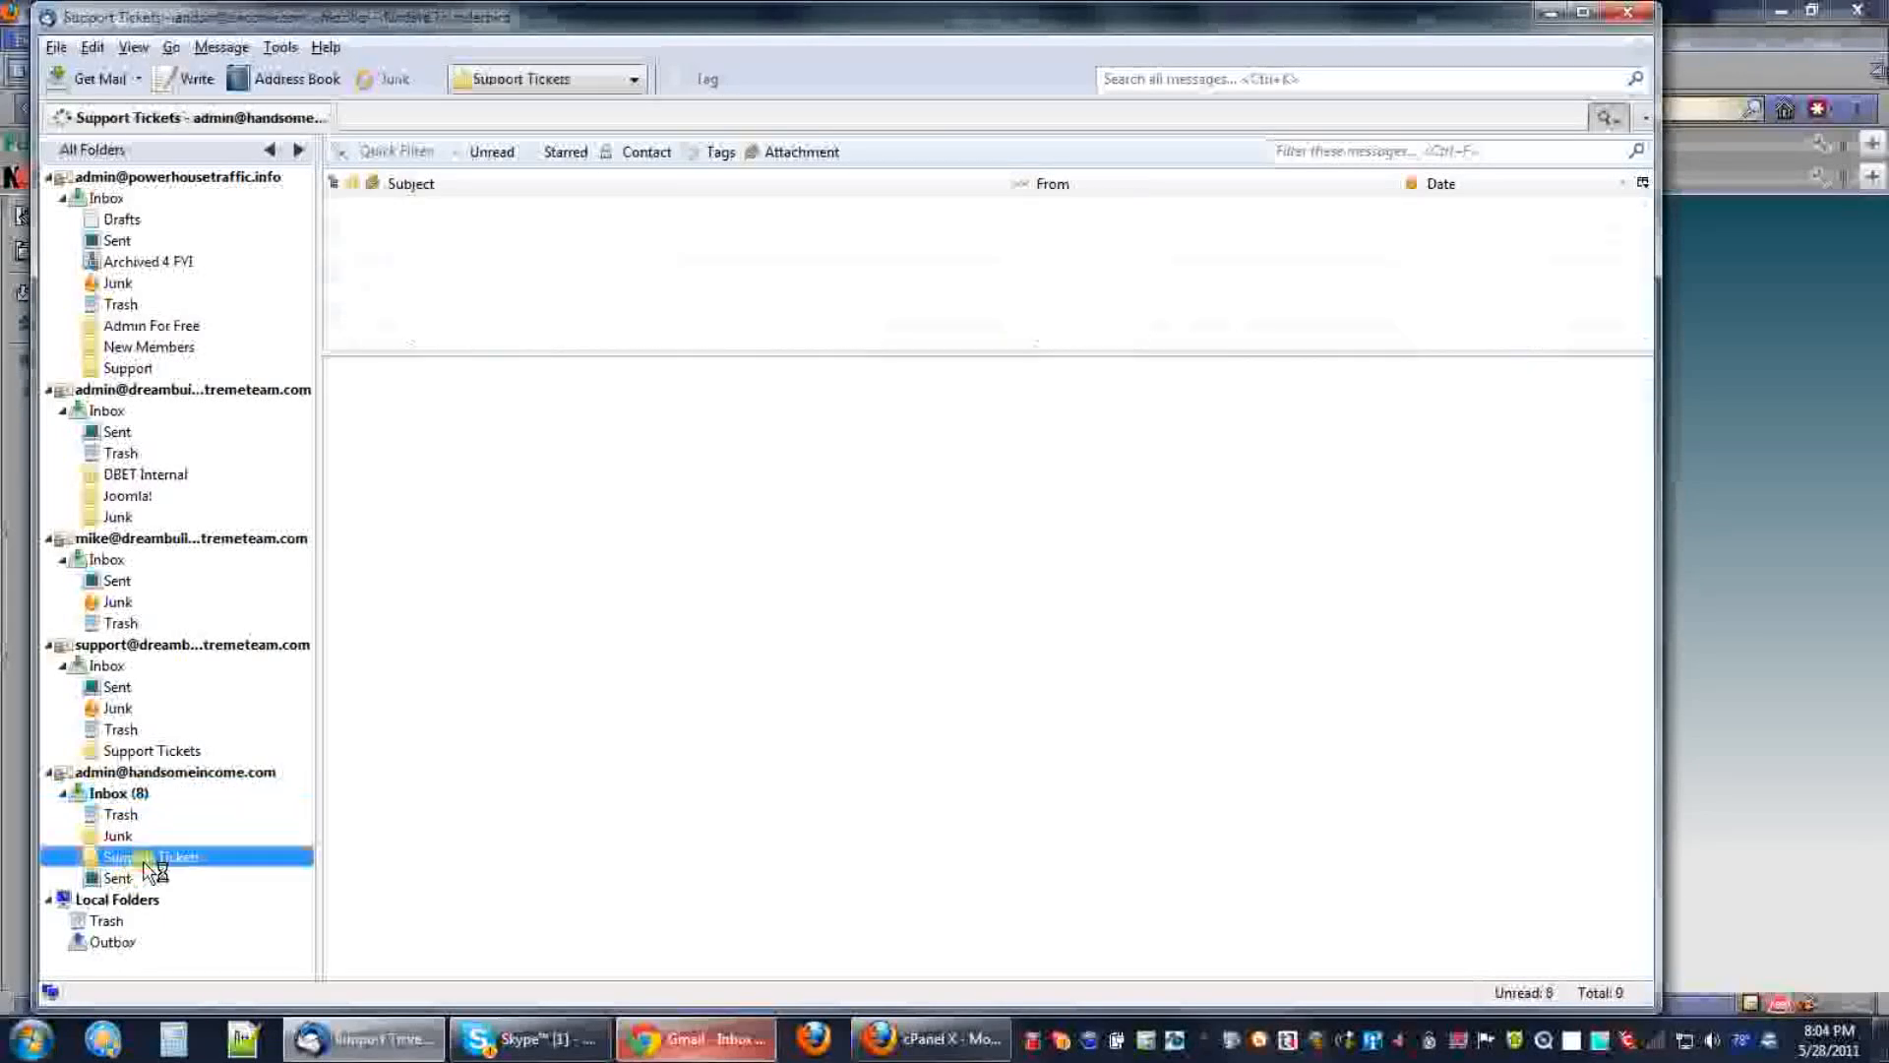
{"action": "left_click", "coordinate": [106, 795]}
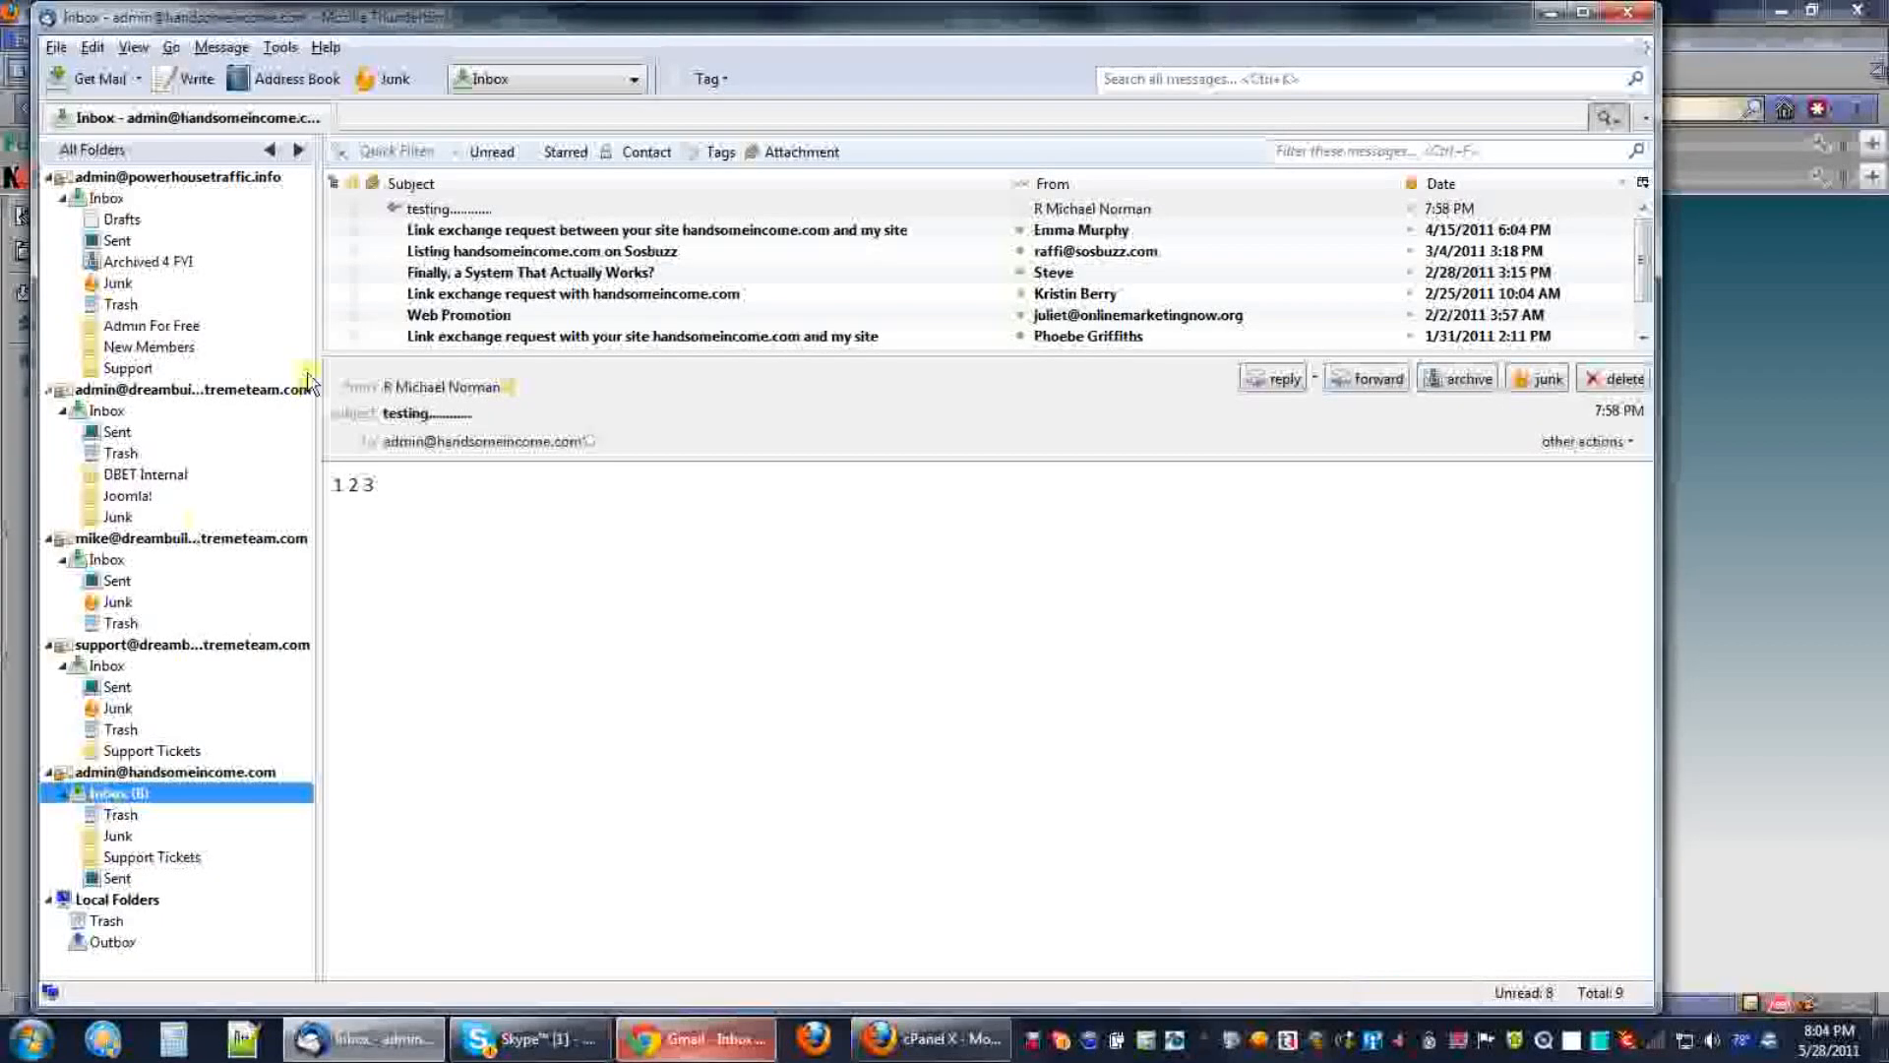
Drag the testing message into Support Tickets, check it there, then go back to the Inbox.
{"action": "left_click", "coordinate": [431, 210]}
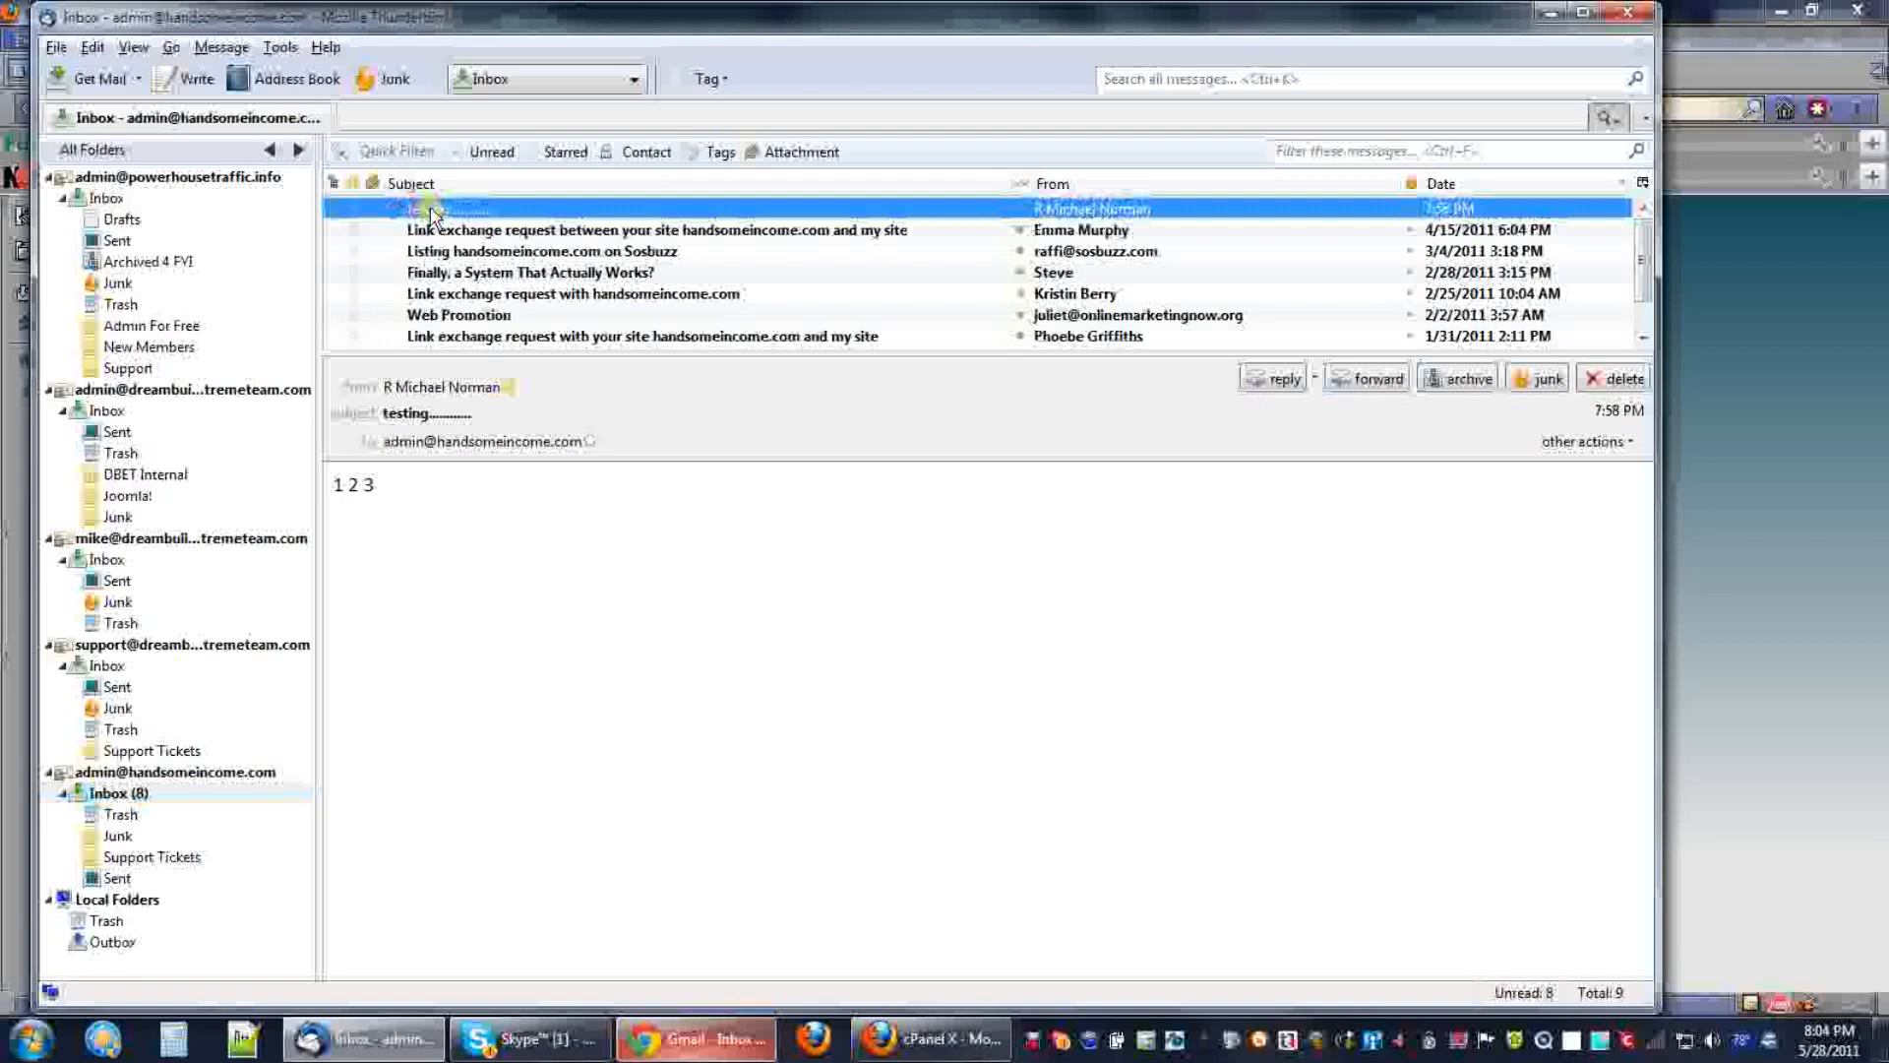
{"action": "left_click_drag", "start_coordinate": [432, 210], "coordinate": [149, 865]}
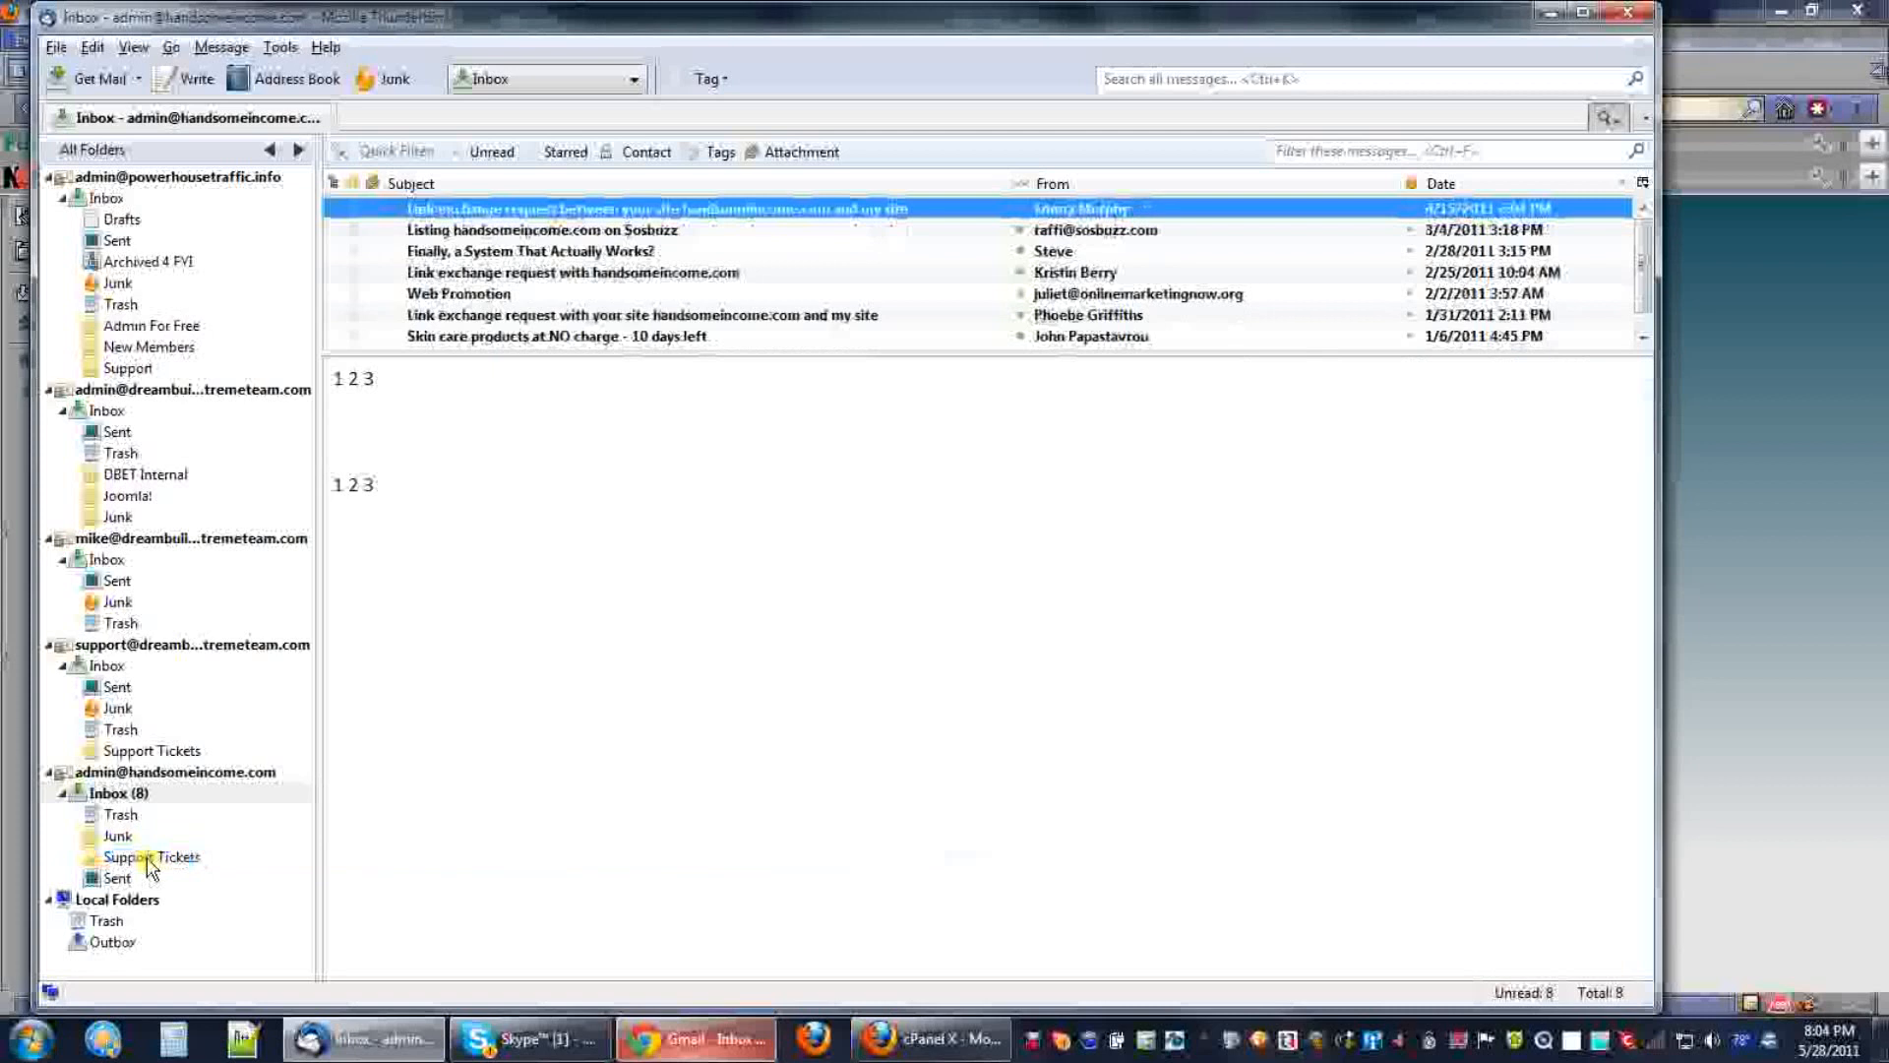
{"action": "left_click", "coordinate": [148, 861]}
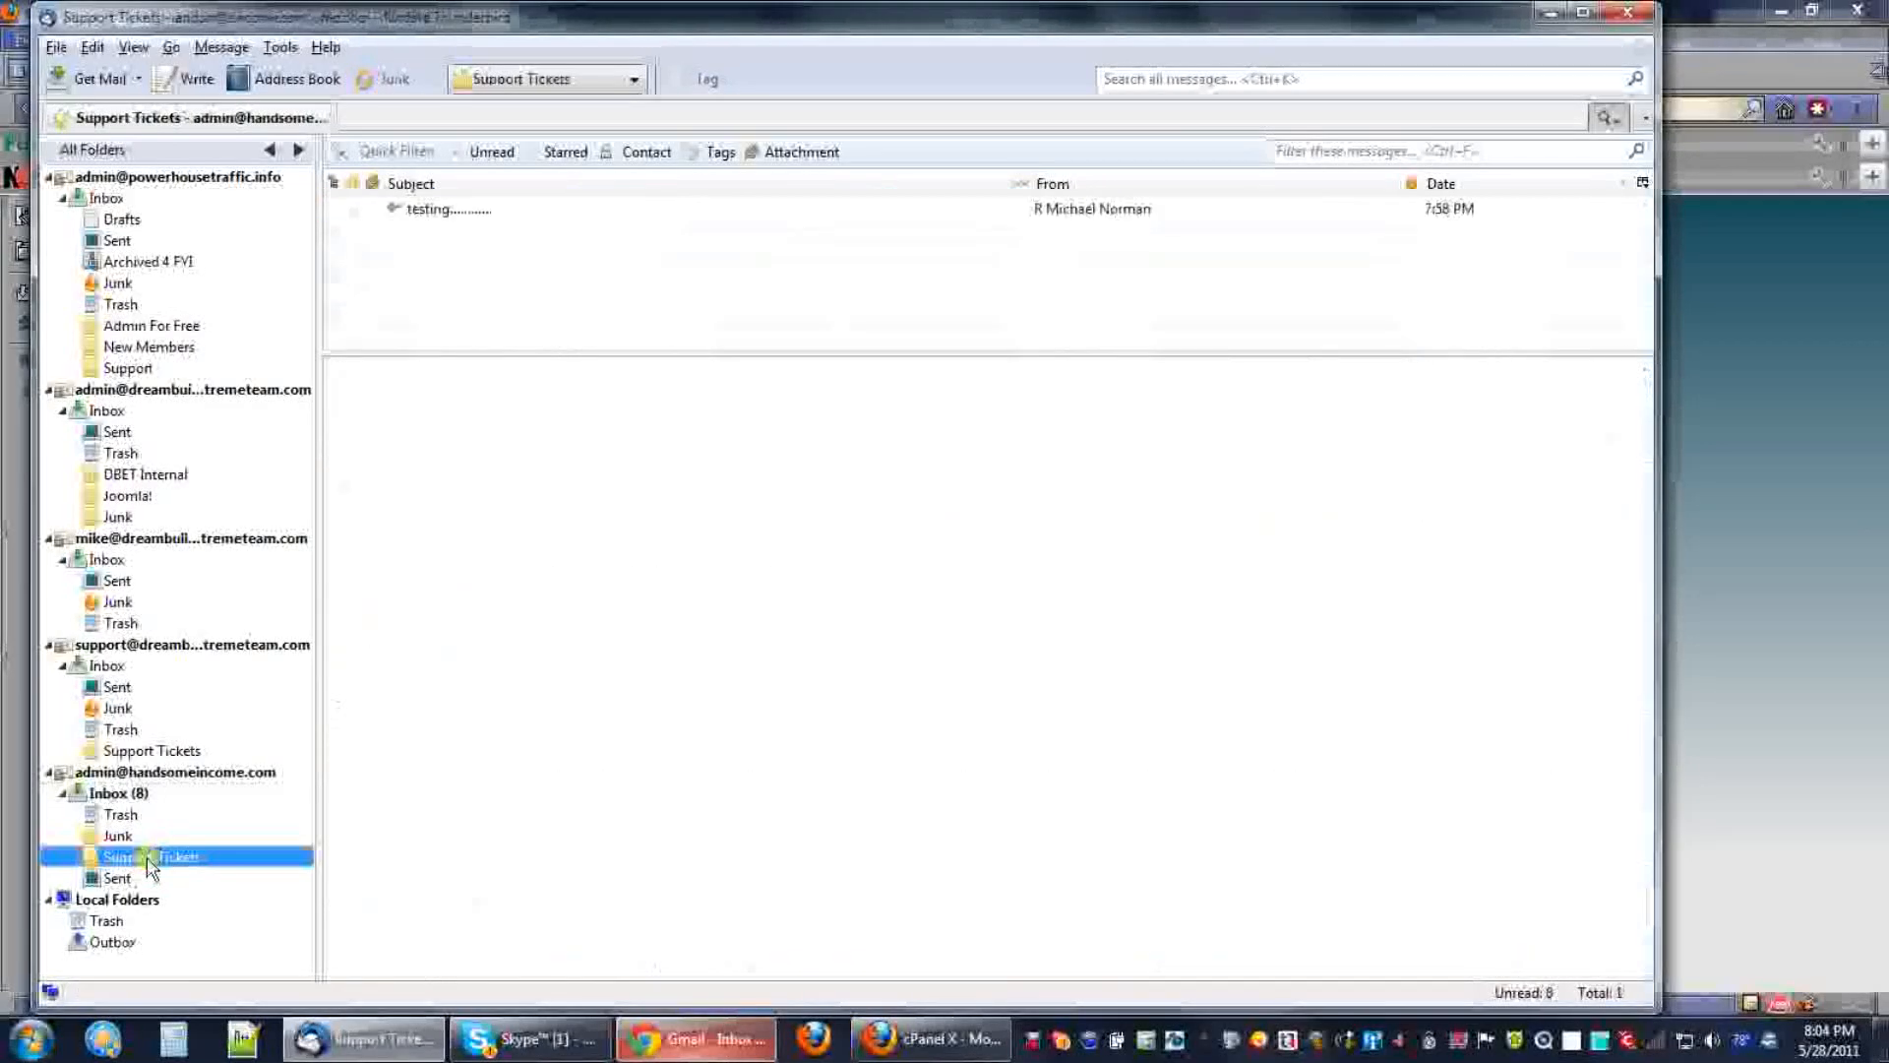
{"action": "left_click", "coordinate": [457, 206]}
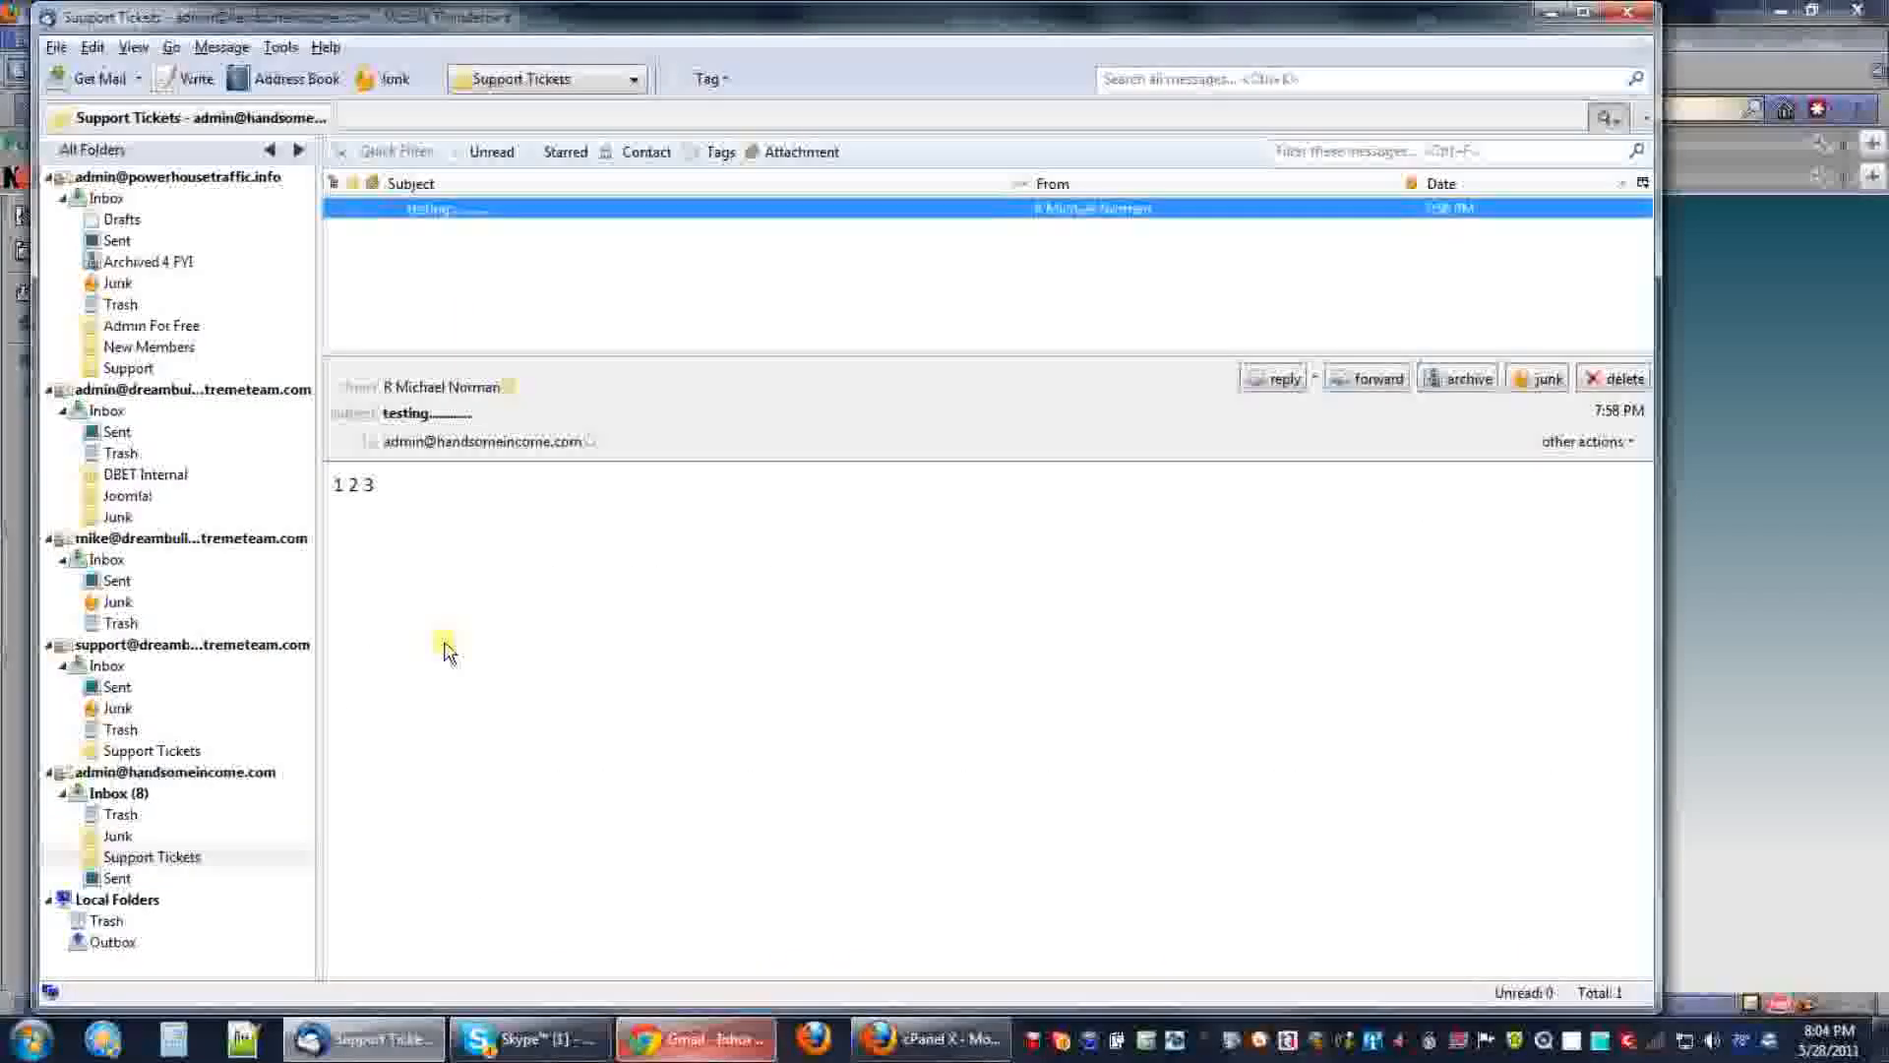
{"action": "left_click", "coordinate": [107, 792]}
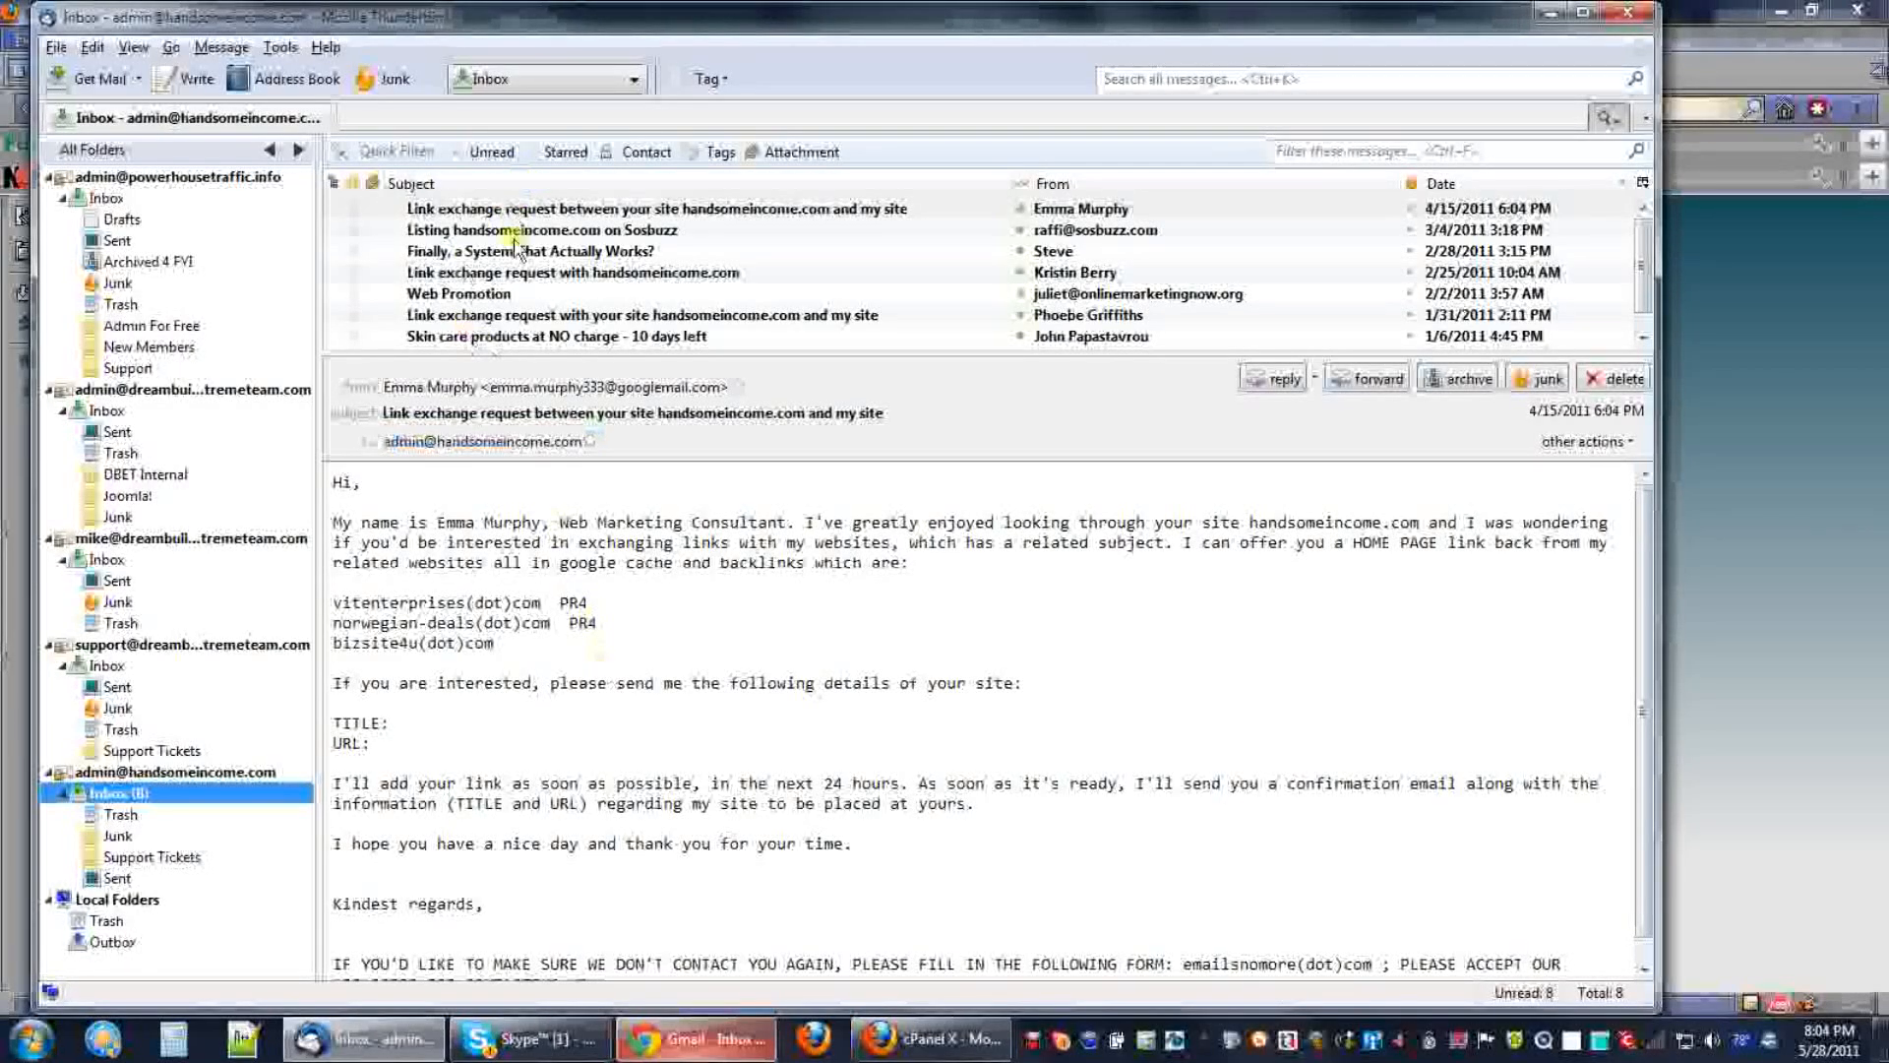
Select a range of inbox messages, adjust it with Ctrl-clicks, then select only the top link exchange request.
{"action": "left_click", "coordinate": [579, 210]}
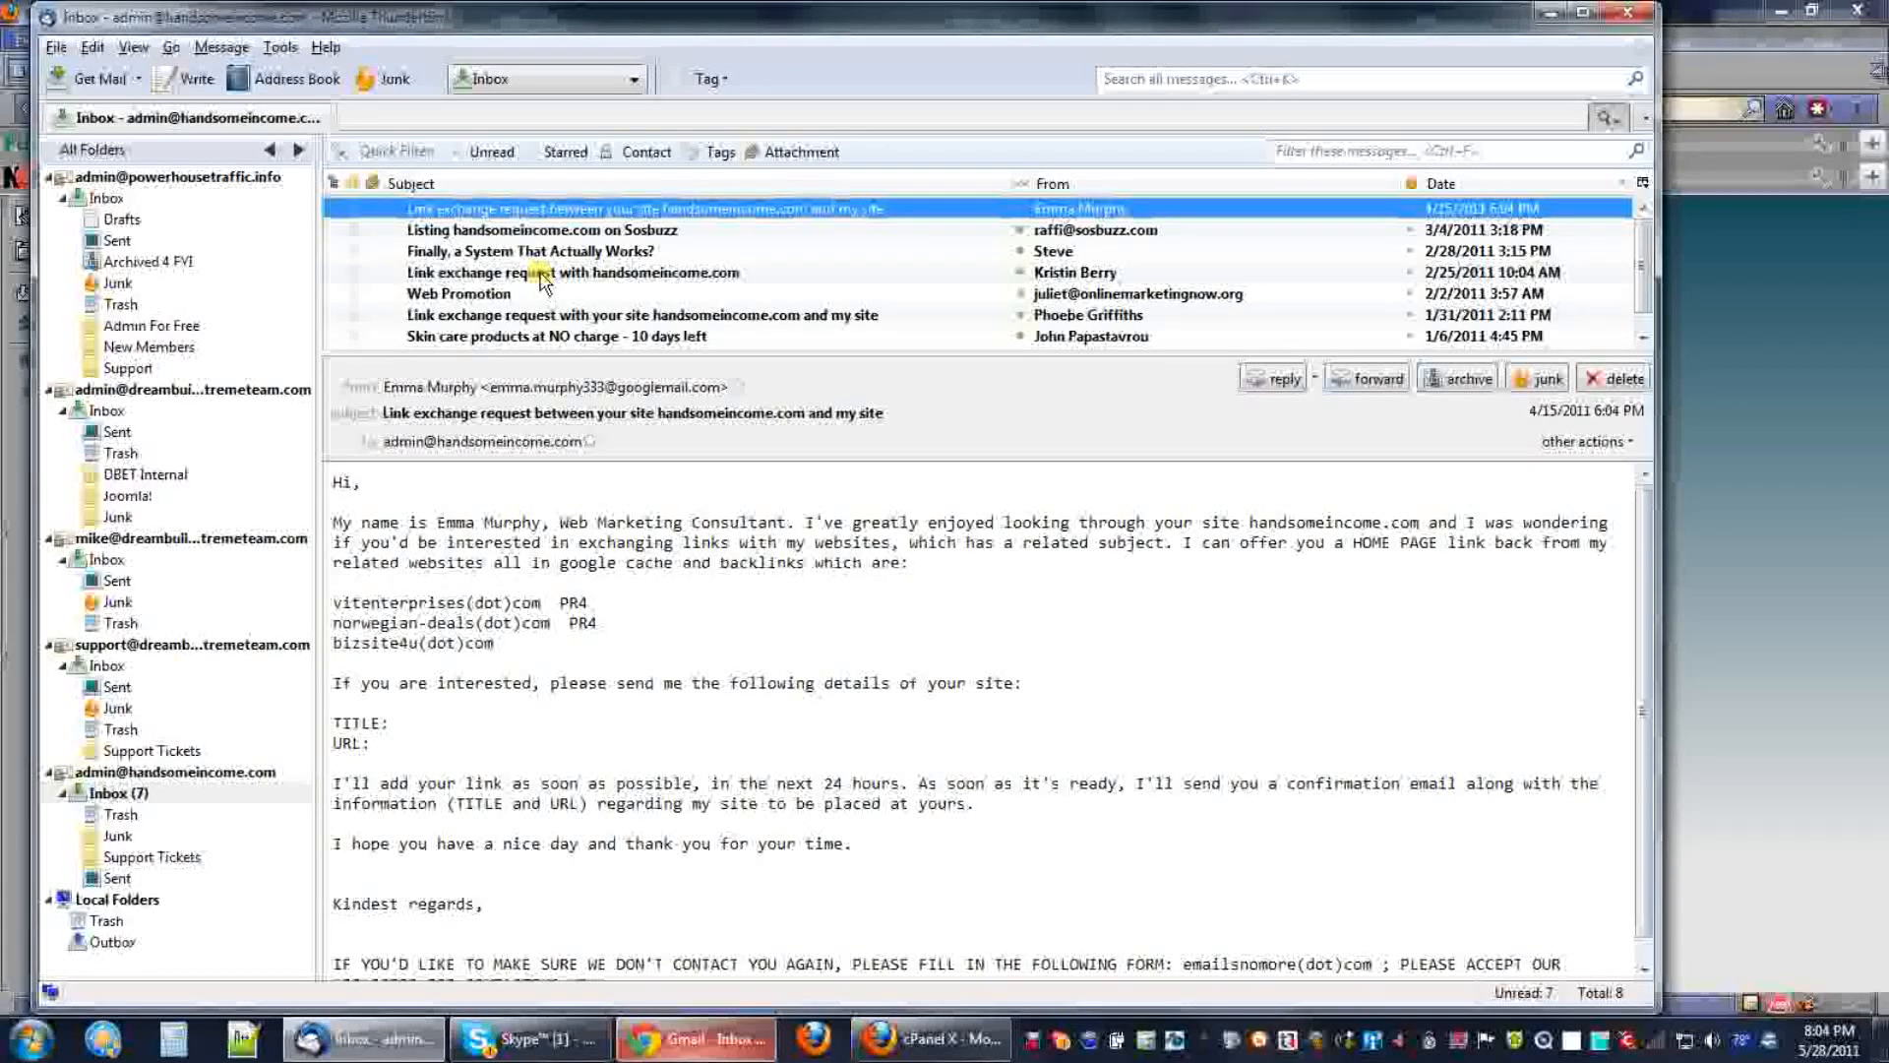
{"action": "left_click", "coordinate": [520, 316], "text": "shift"}
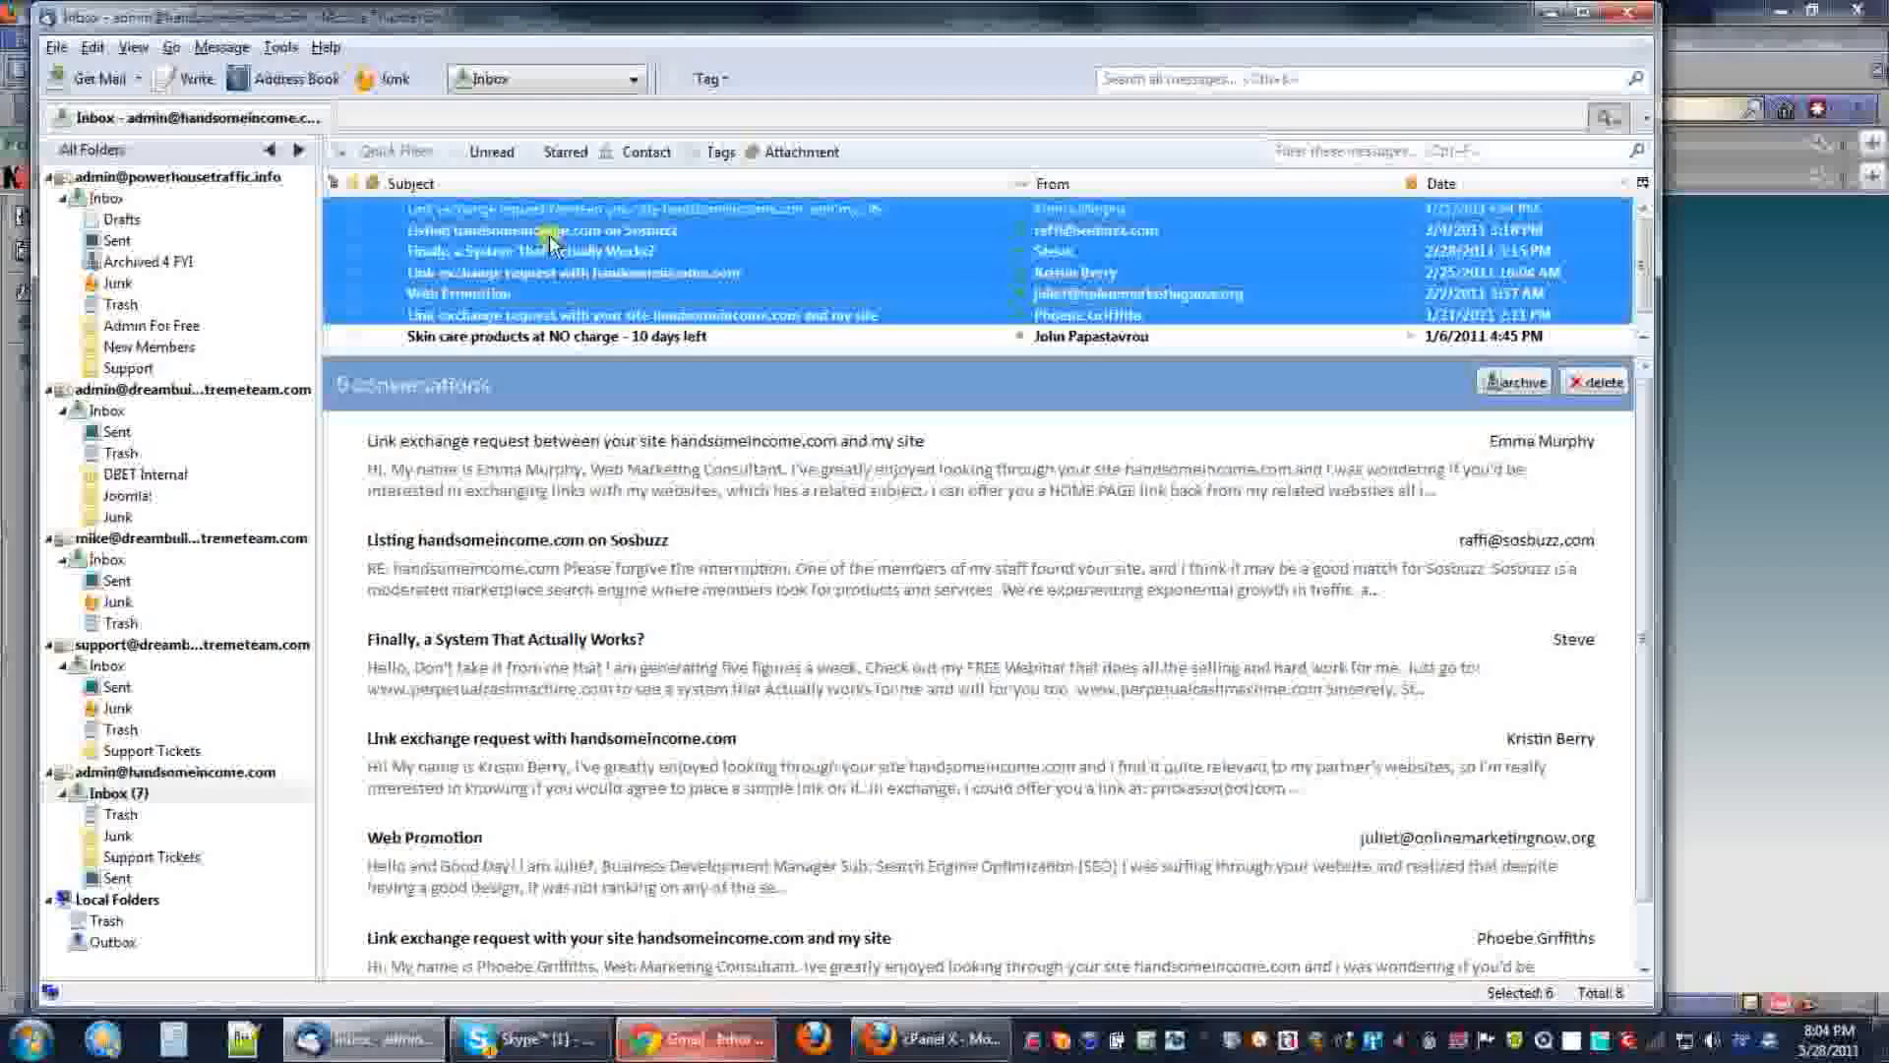
{"action": "left_click", "coordinate": [1642, 335]}
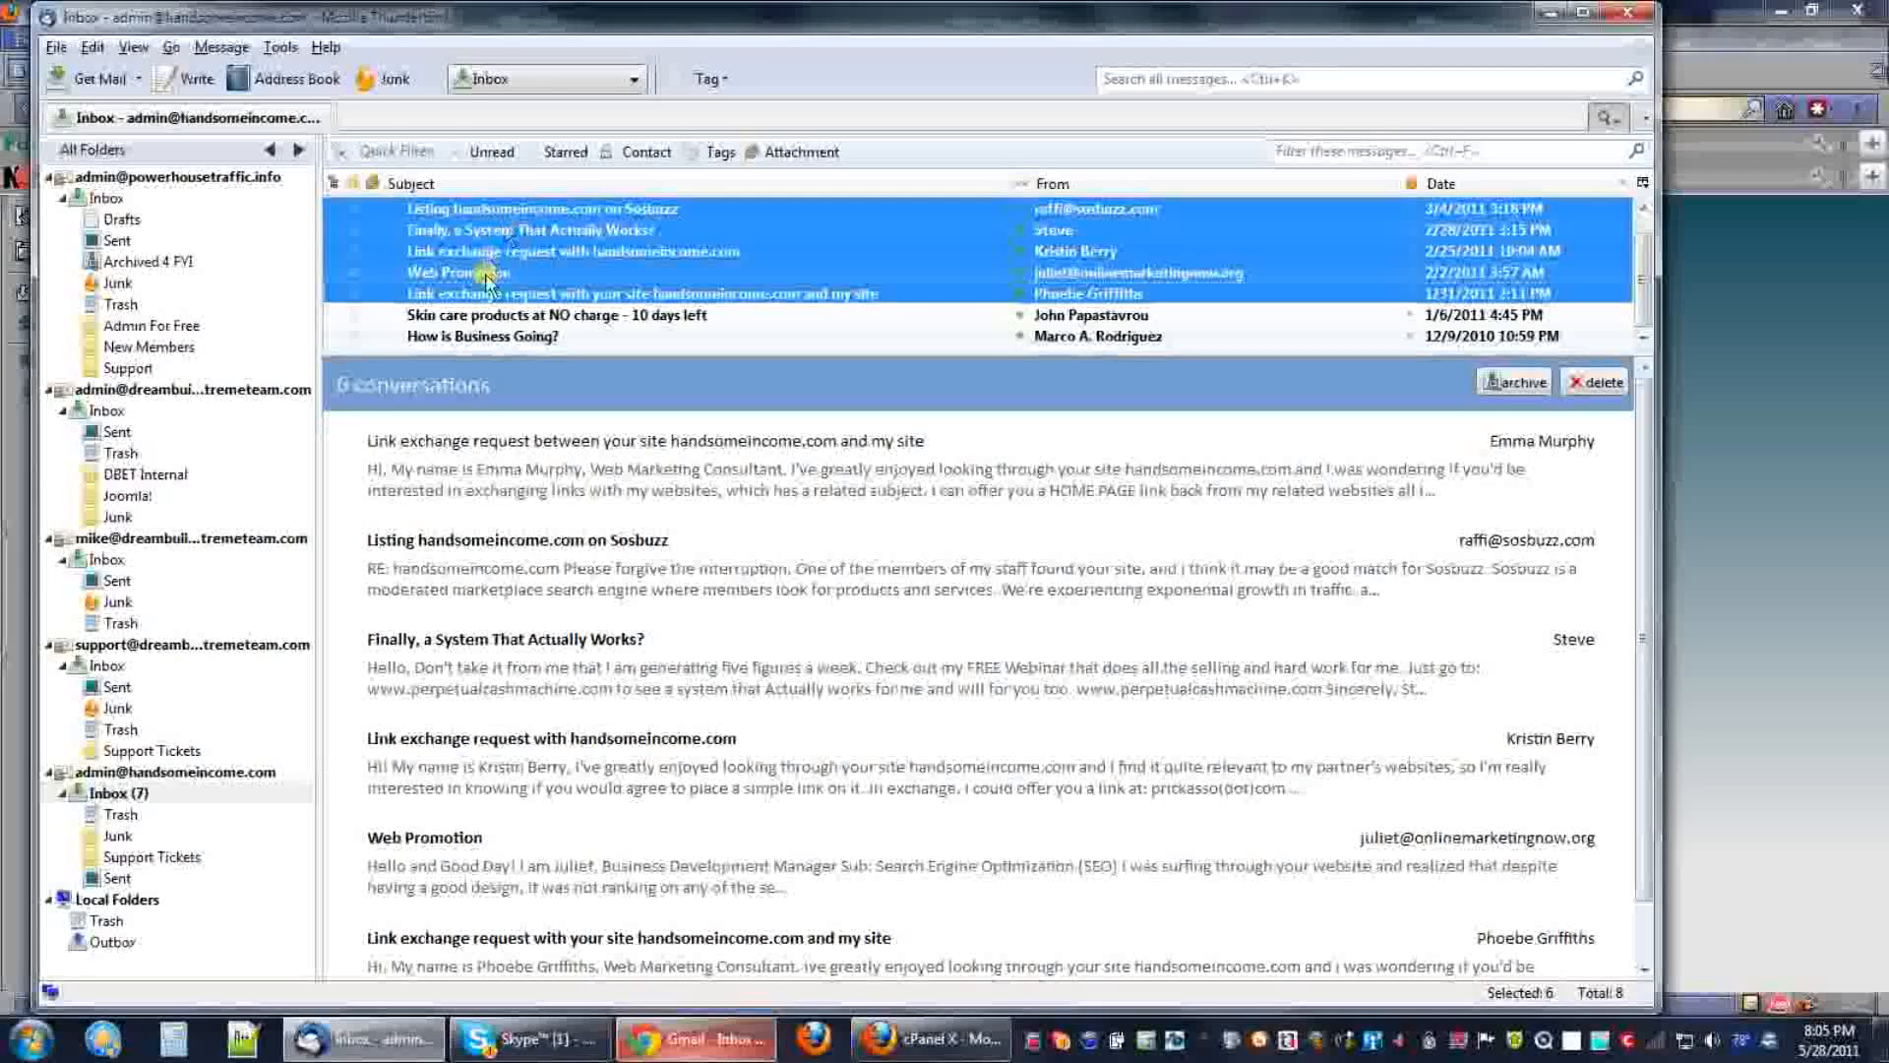
{"action": "left_click", "coordinate": [450, 273], "text": "ctrl"}
{"action": "left_click", "coordinate": [507, 230], "text": "ctrl"}
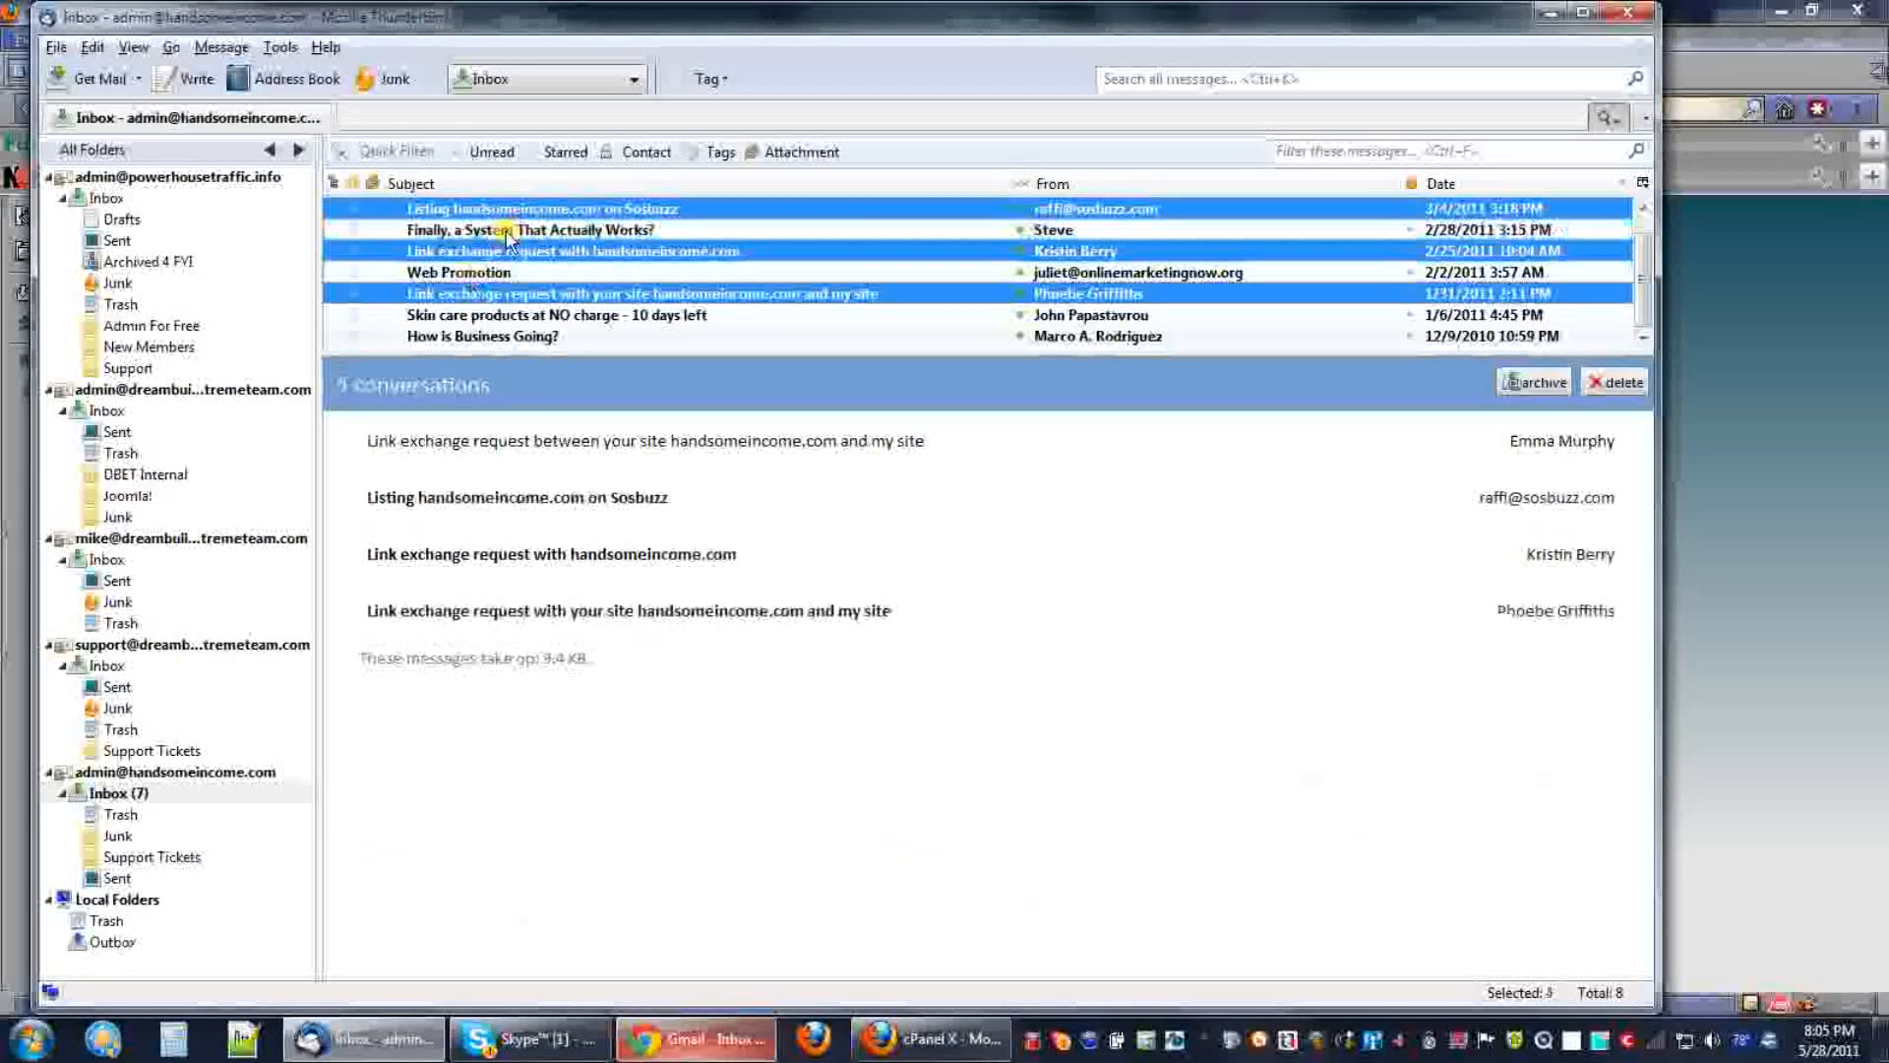
{"action": "left_click", "coordinate": [504, 337], "text": "ctrl"}
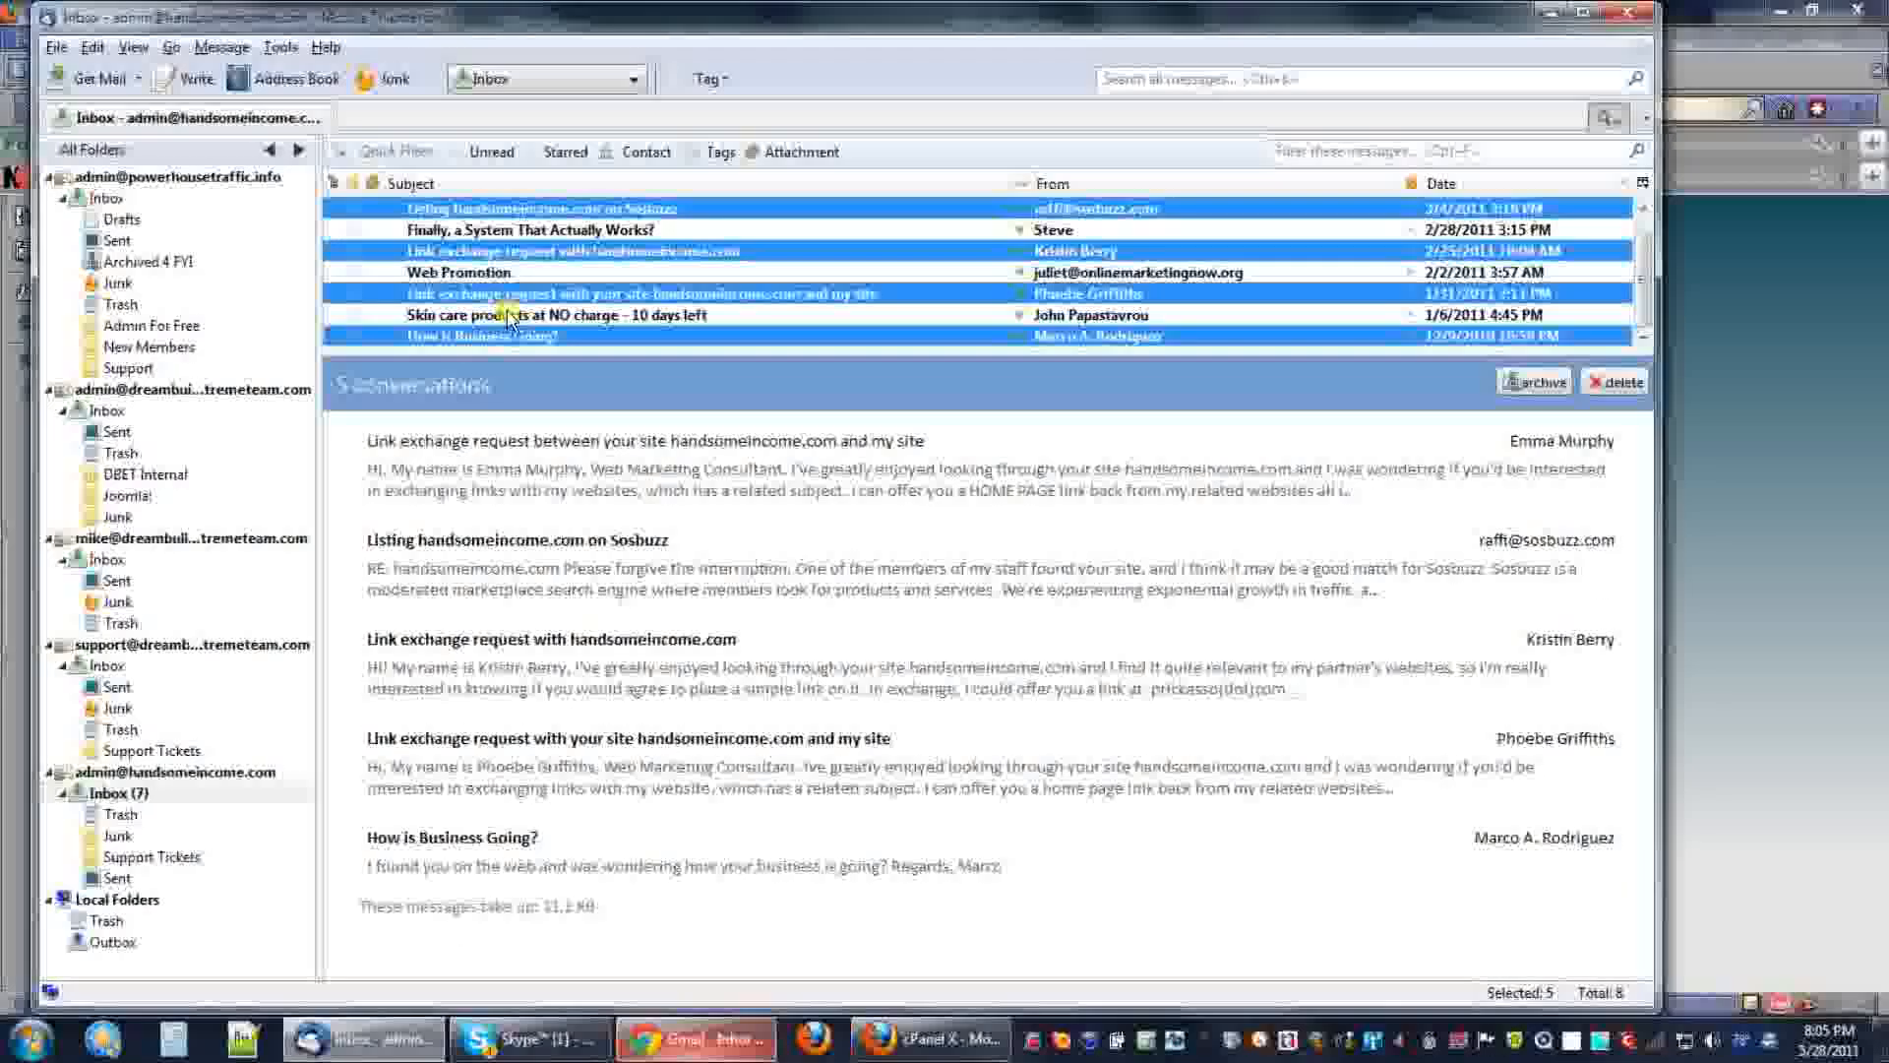
{"action": "left_click", "coordinate": [507, 316], "text": "ctrl"}
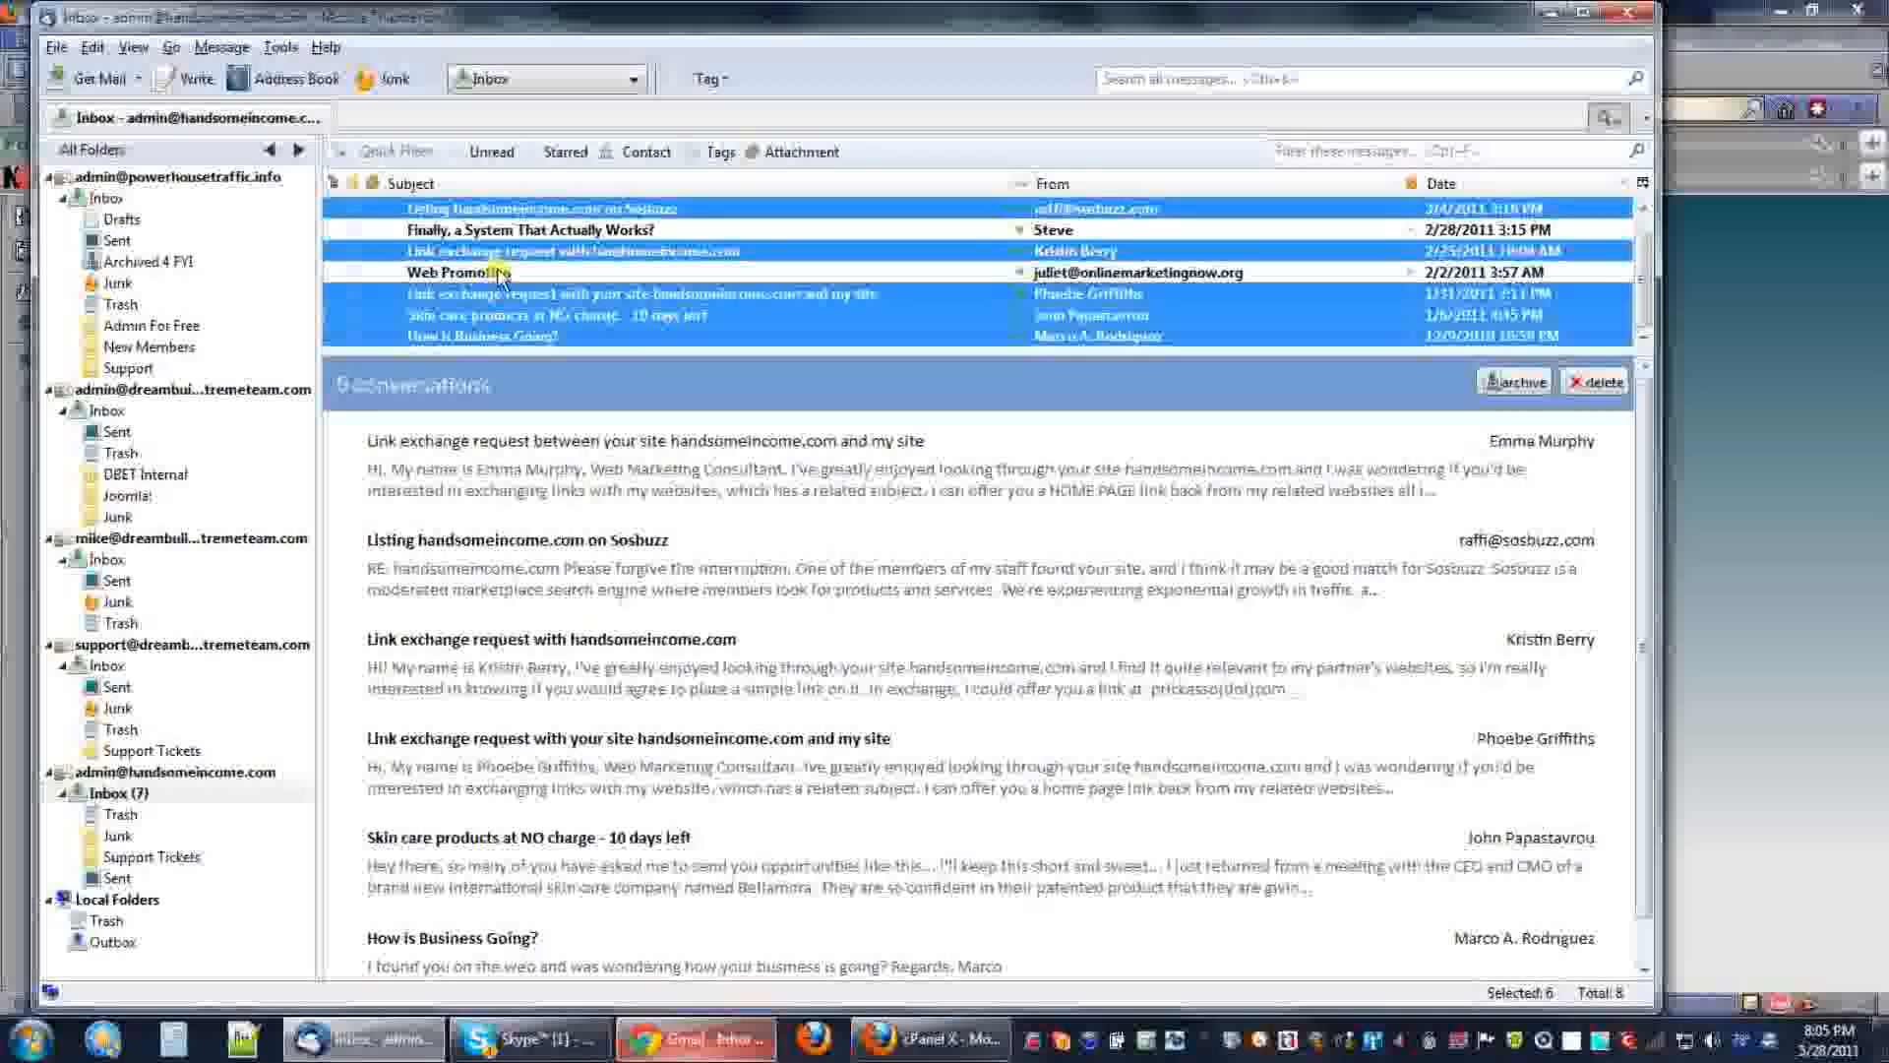
{"action": "scroll", "coordinate": [507, 305], "scroll_direction": "up", "scroll_amount": 1}
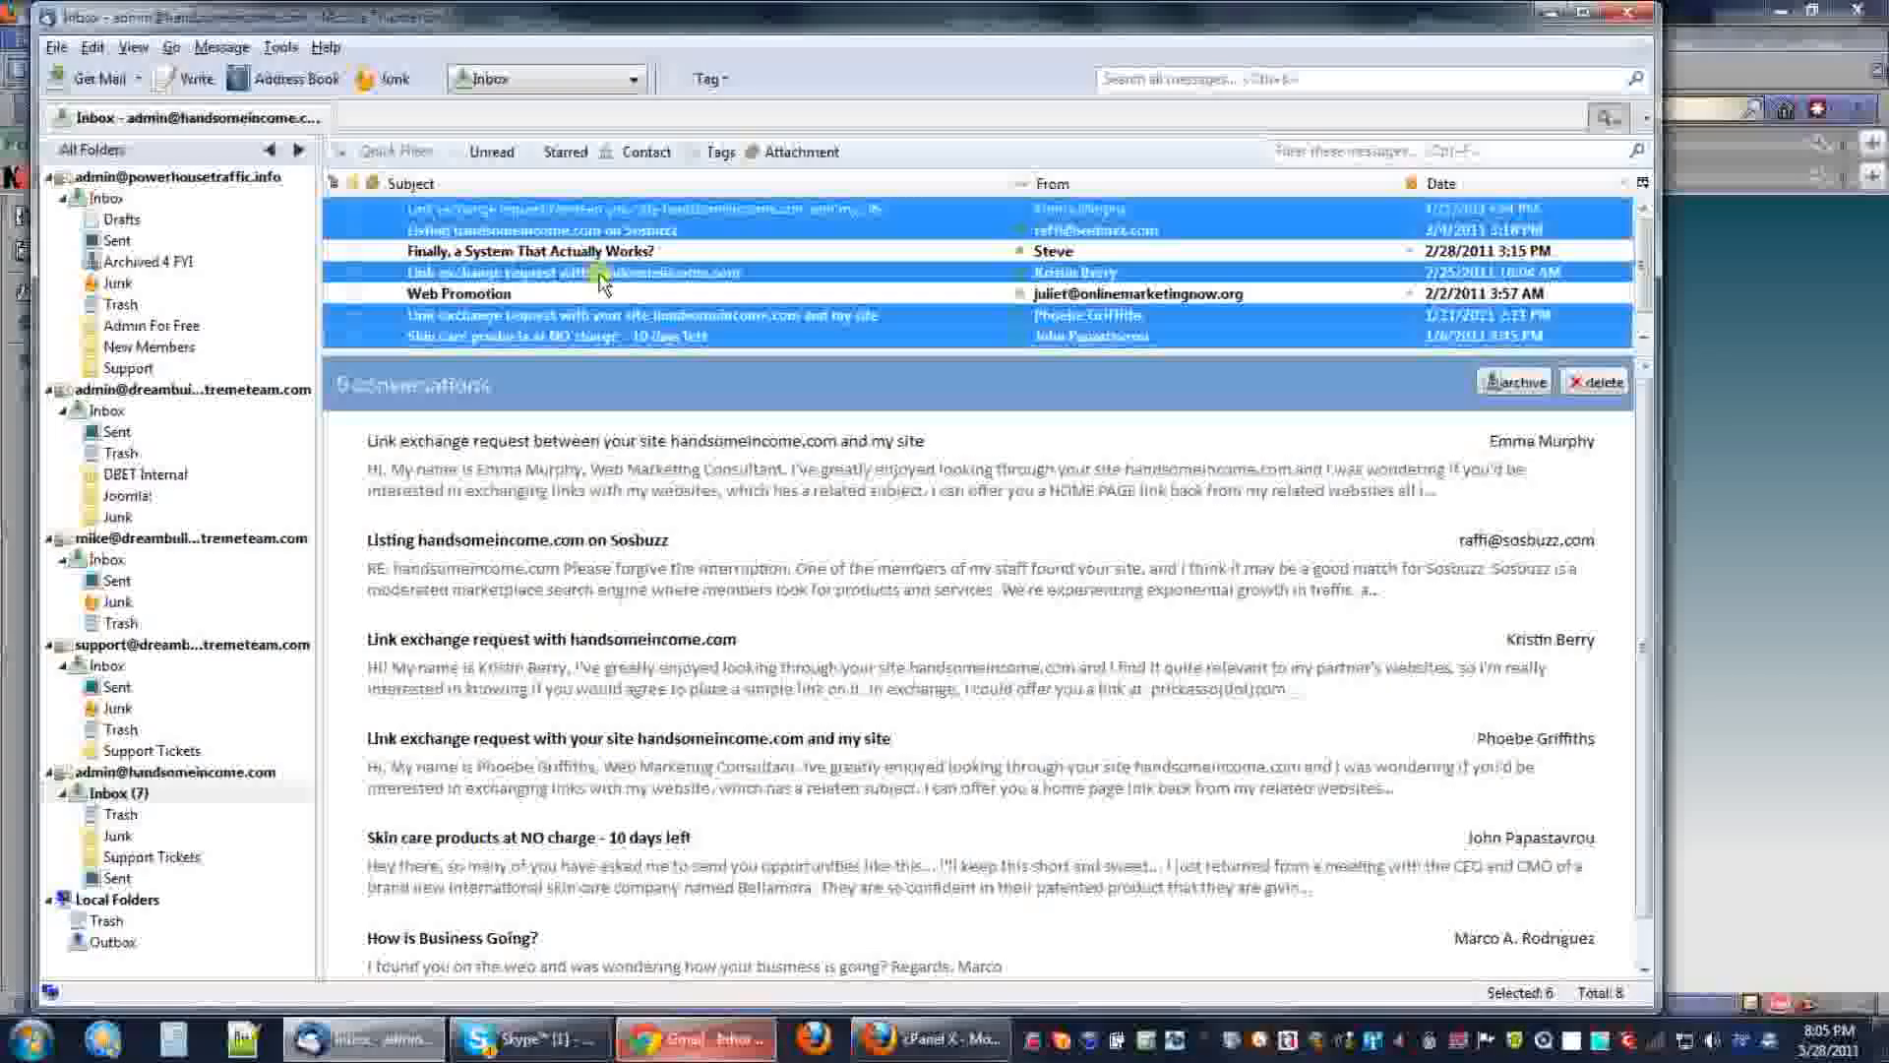
{"action": "left_click", "coordinate": [581, 209]}
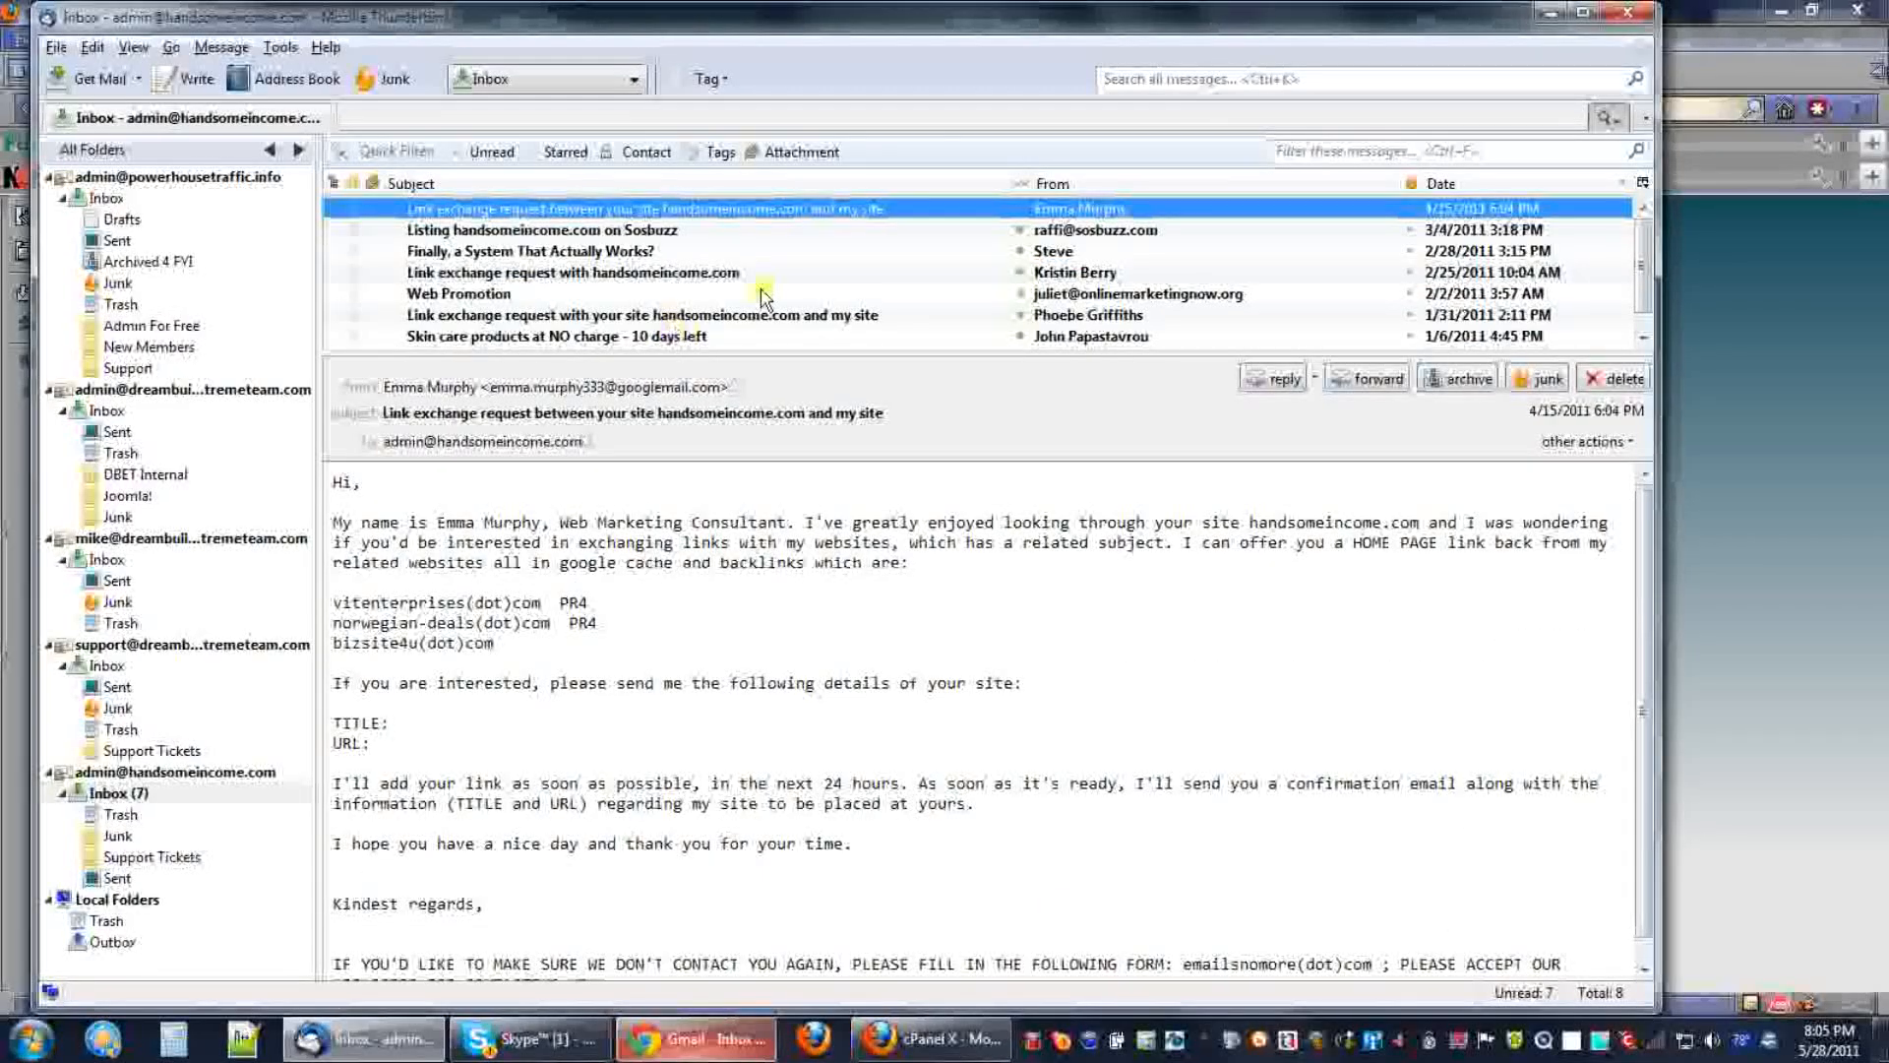